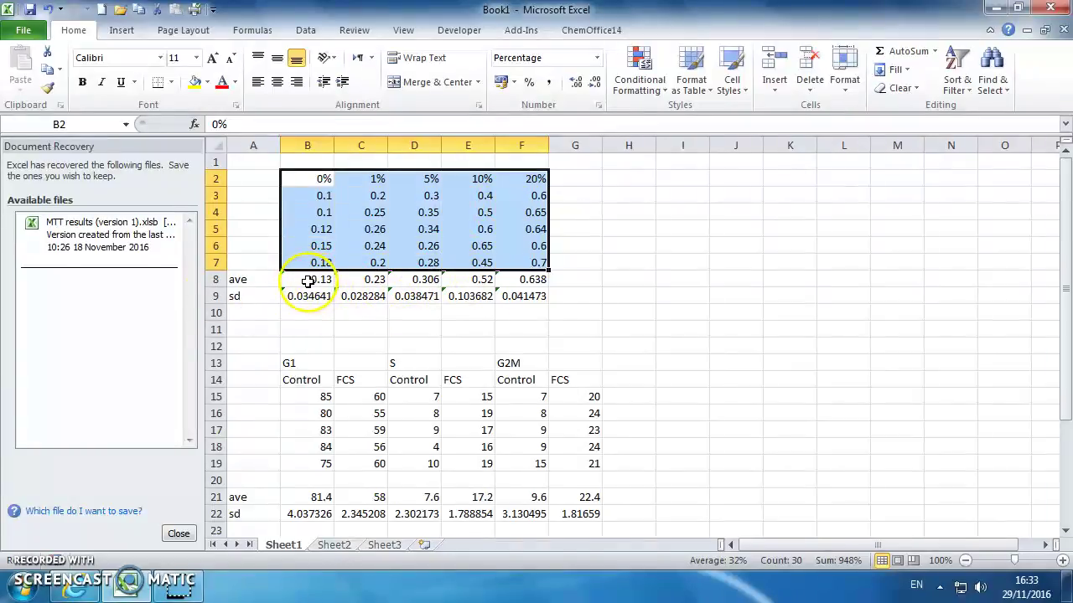
Step: Insert a 2-D clustered column chart of the averages in B8:F8 and place it beside the data table
{"action": "left_click_drag", "start_coordinate": [309, 280], "coordinate": [530, 279]}
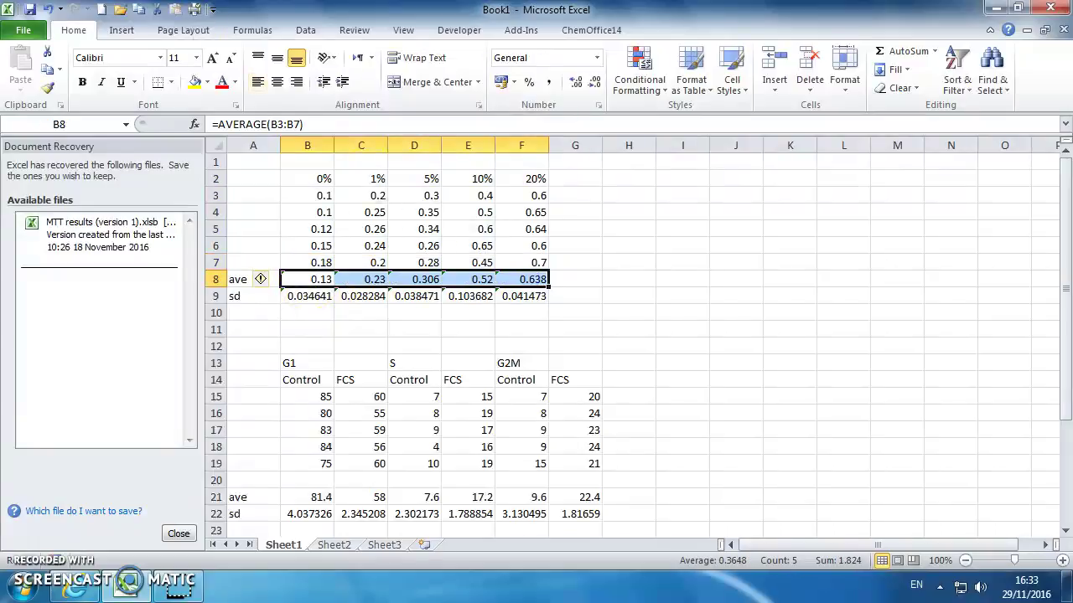
{"action": "left_click", "coordinate": [121, 30]}
{"action": "left_click", "coordinate": [317, 79]}
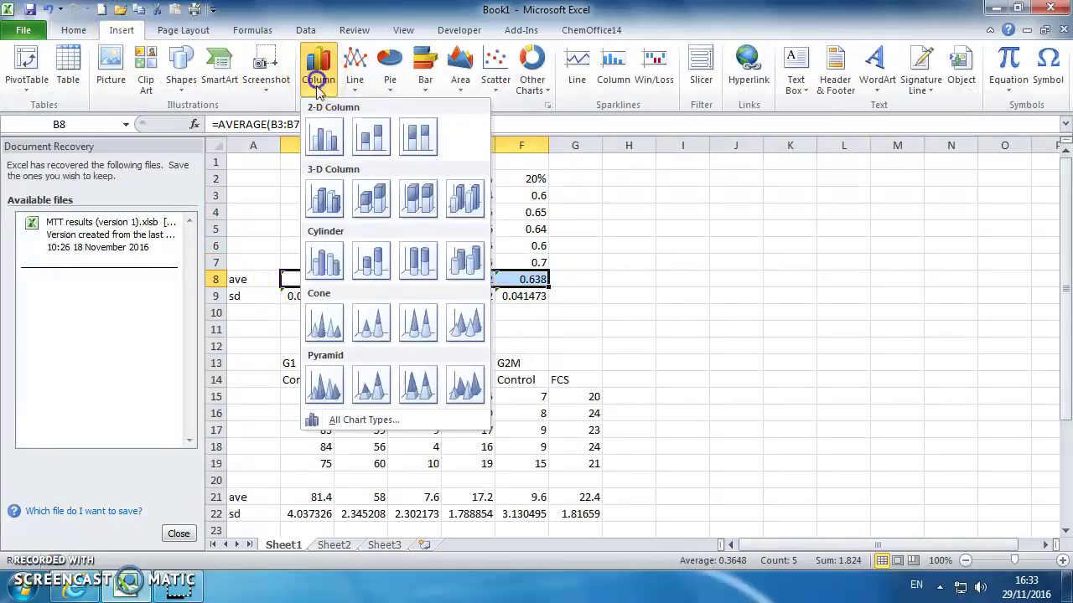
{"action": "left_click", "coordinate": [324, 136]}
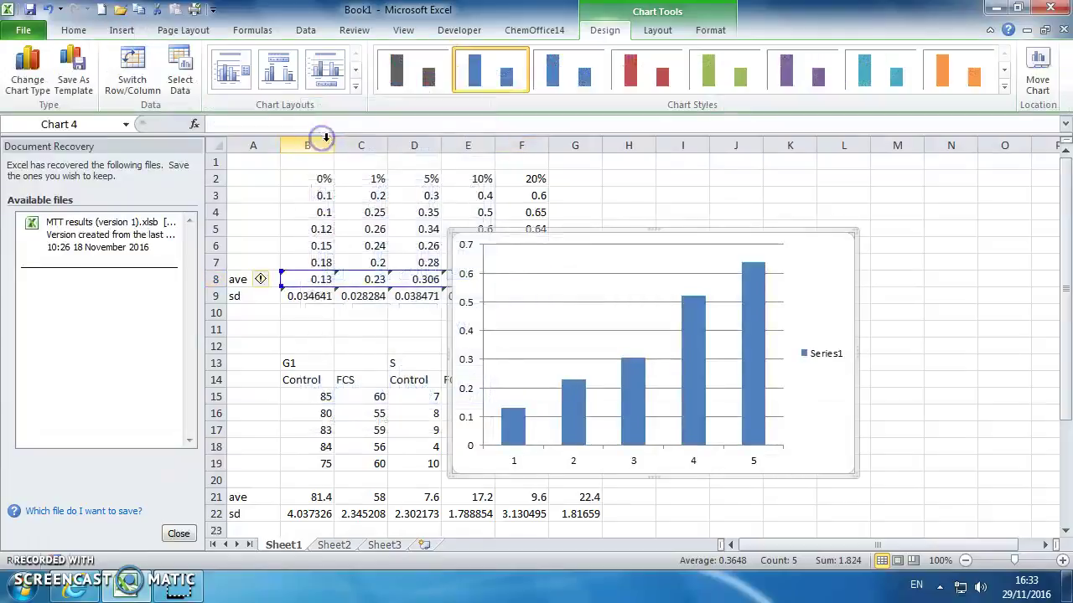
{"action": "left_click_drag", "start_coordinate": [659, 227], "coordinate": [776, 173]}
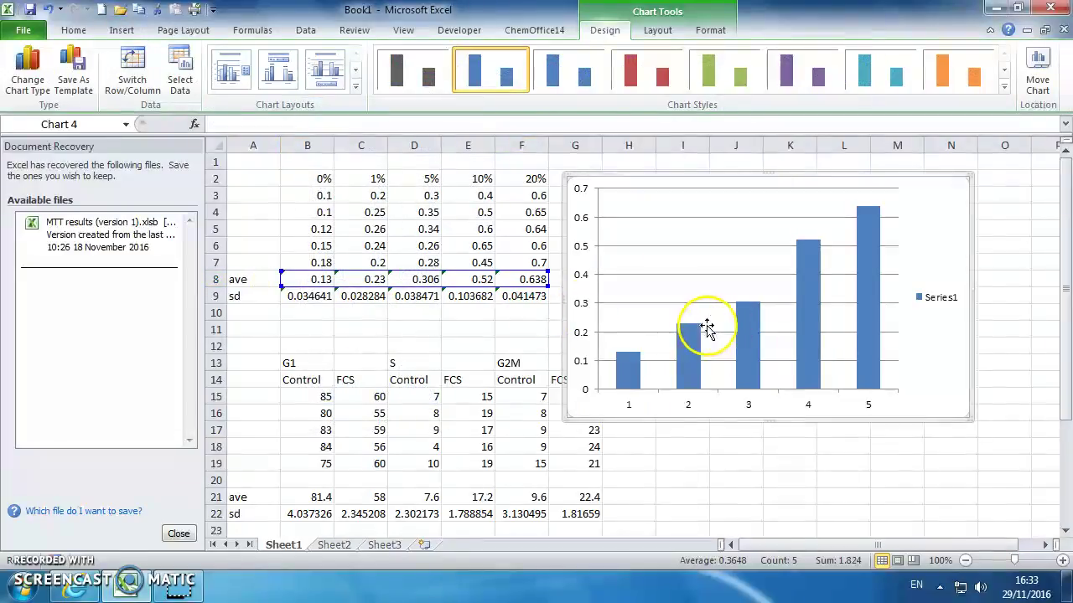
Step: Add vertical error bars to the chart with a custom error amount, keeping the settings dialog clear of the data
{"action": "left_click", "coordinate": [657, 31]}
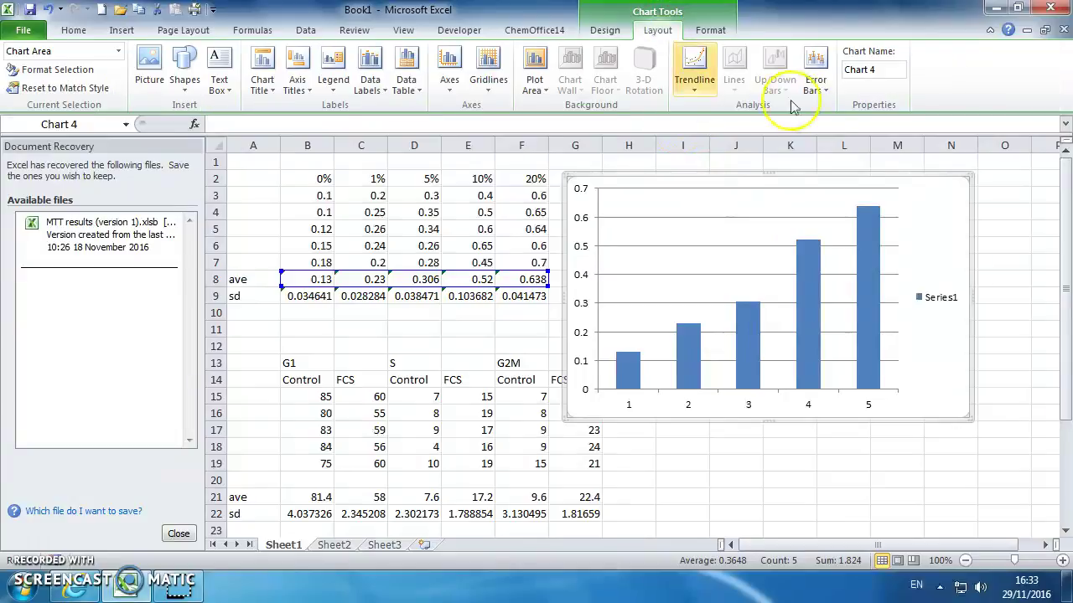
{"action": "left_click", "coordinate": [815, 67]}
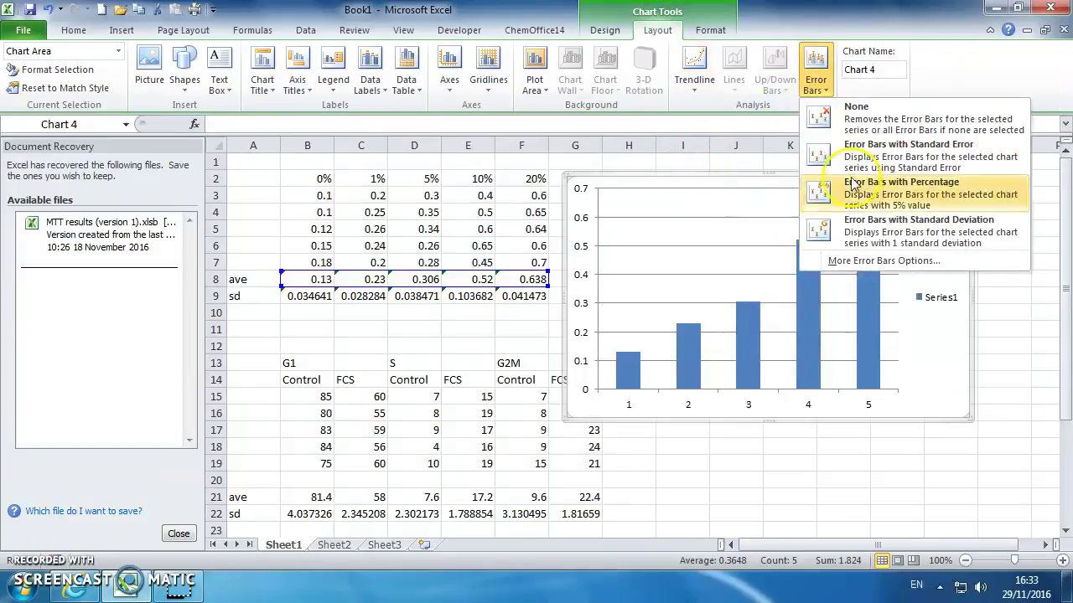
{"action": "left_click", "coordinate": [883, 262]}
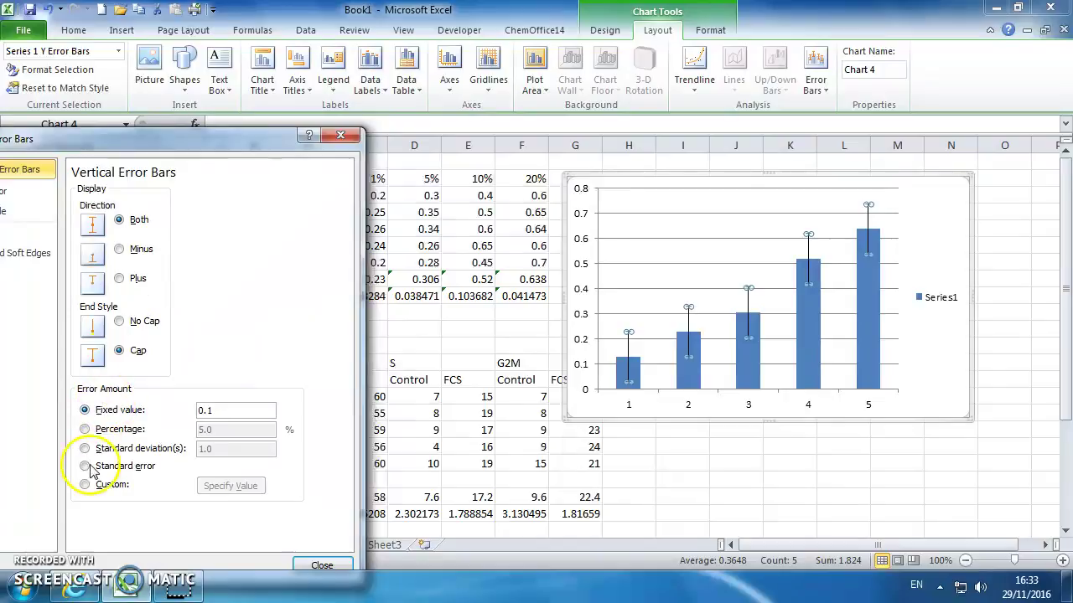
{"action": "left_click", "coordinate": [85, 484]}
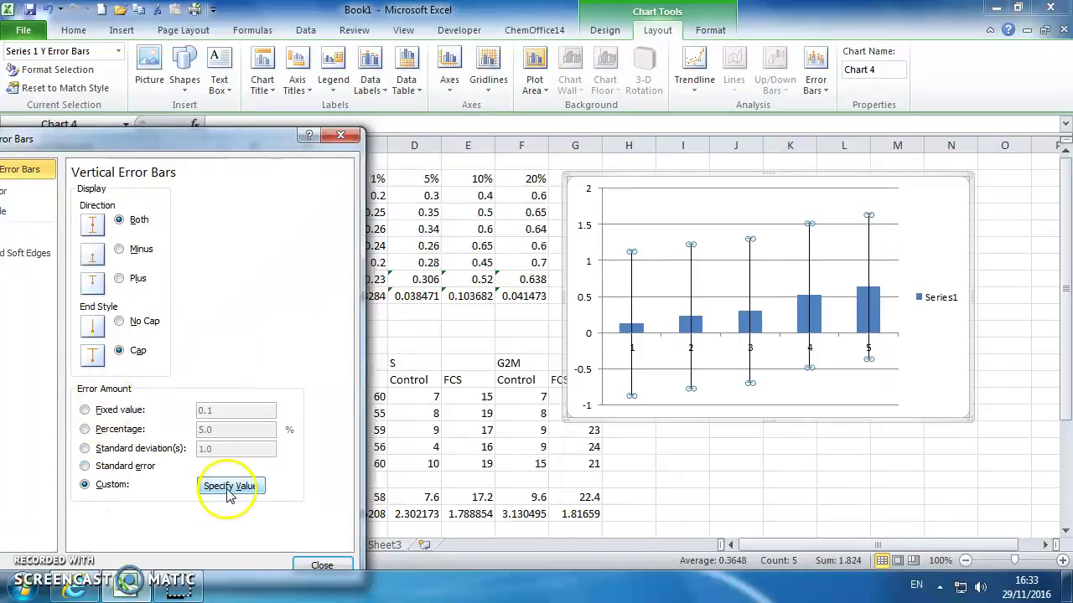
{"action": "left_click_drag", "start_coordinate": [232, 137], "coordinate": [880, 112]}
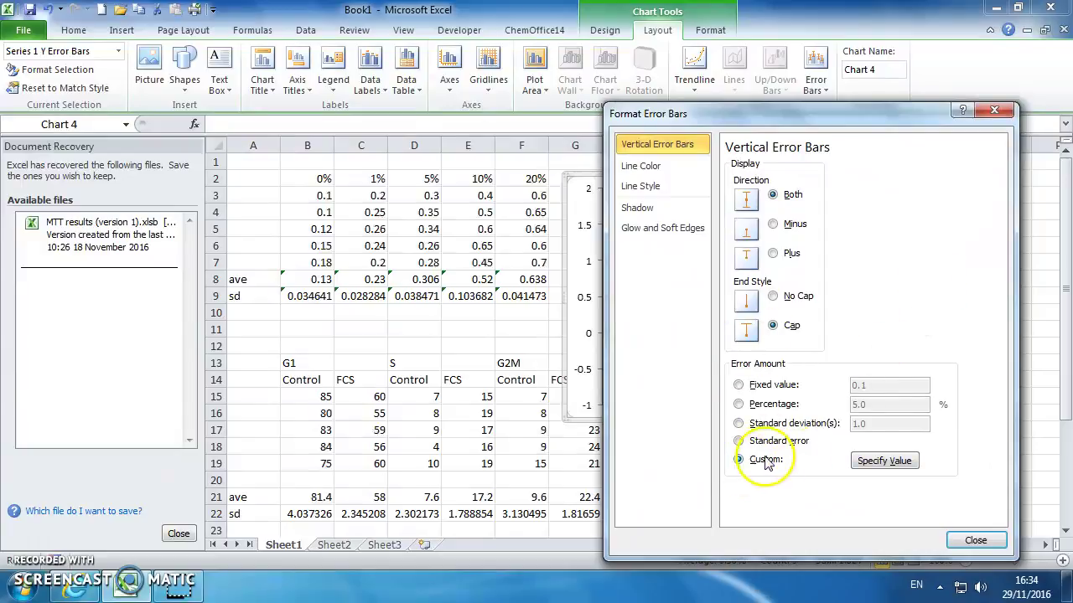
Step: Set both the positive and negative custom error values to the standard deviations in B9:F9
{"action": "left_click", "coordinate": [884, 461]}
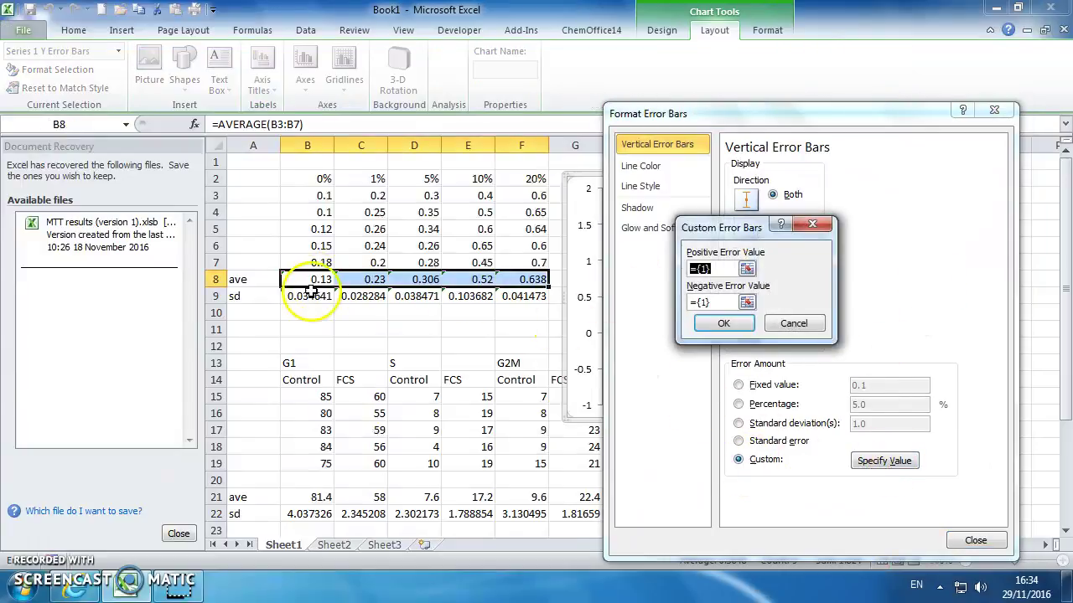
{"action": "left_click_drag", "start_coordinate": [310, 294], "coordinate": [545, 299]}
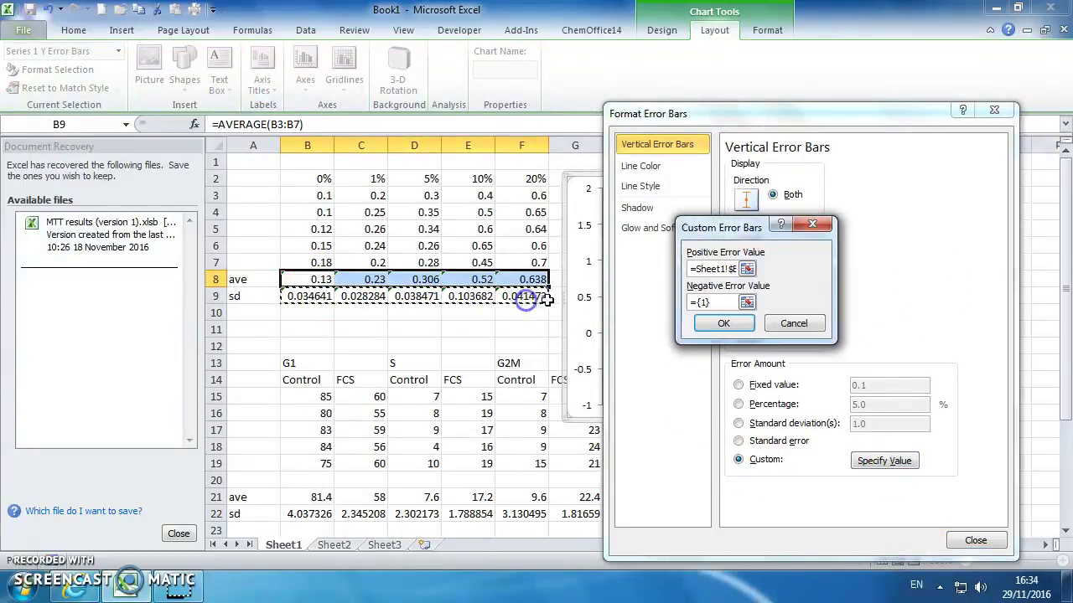
{"action": "left_click", "coordinate": [747, 303]}
{"action": "left_click_drag", "start_coordinate": [294, 300], "coordinate": [548, 296]}
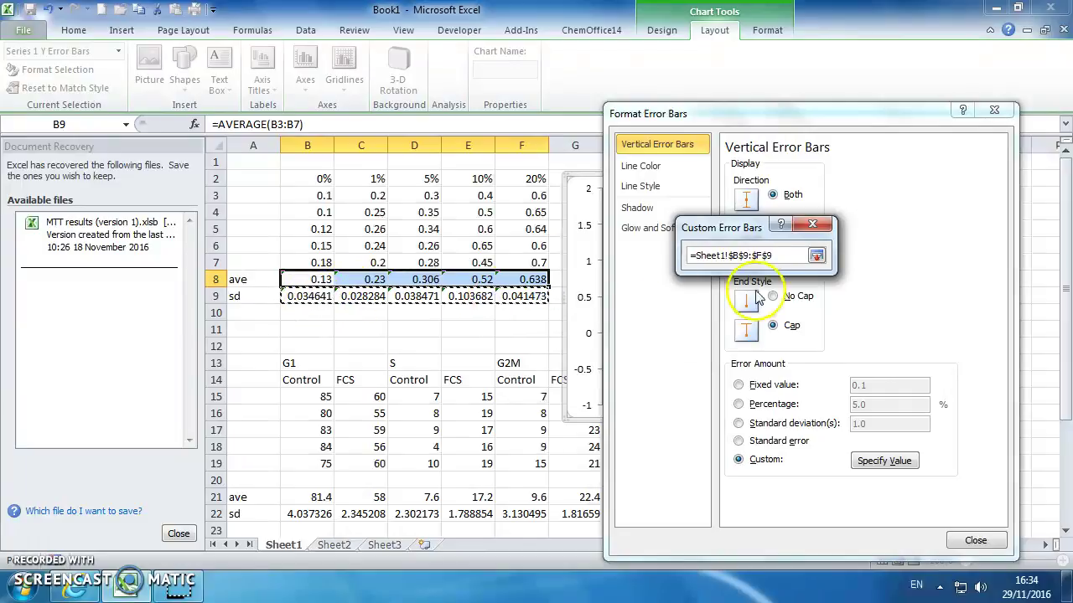
{"action": "left_click", "coordinate": [816, 256]}
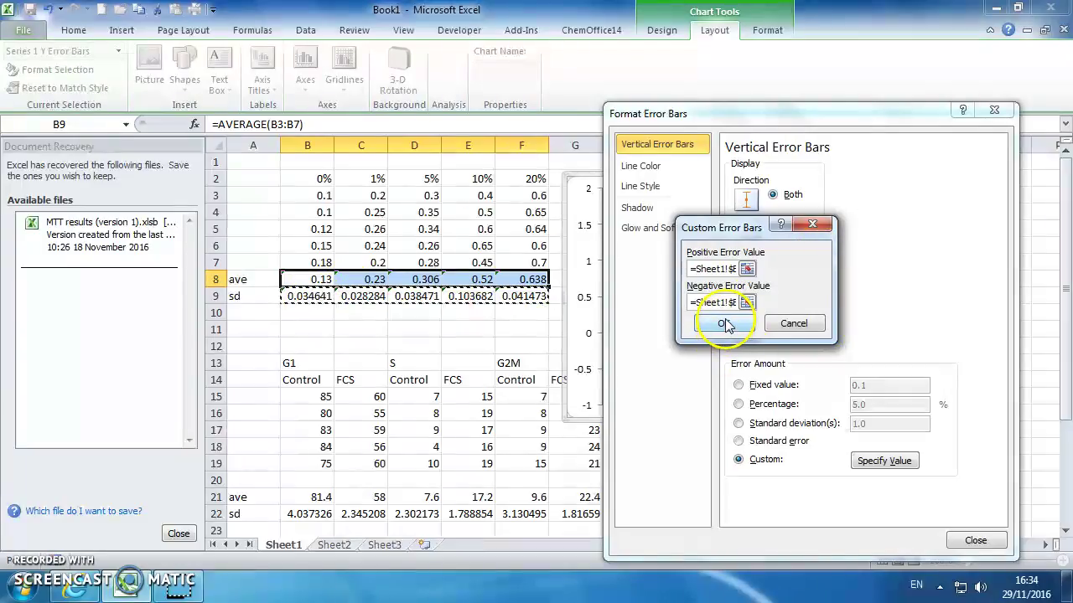
{"action": "left_click", "coordinate": [725, 325]}
{"action": "left_click", "coordinate": [970, 541]}
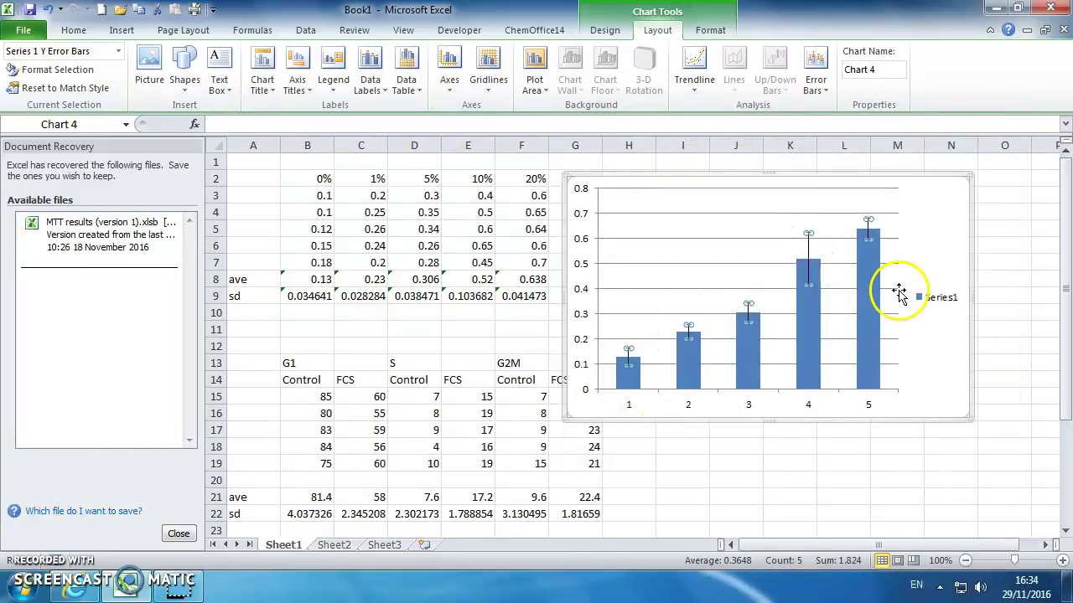
Step: Delete the chart's legend and use the percentages in B2:F2 as the horizontal axis labels
{"action": "left_click", "coordinate": [939, 298]}
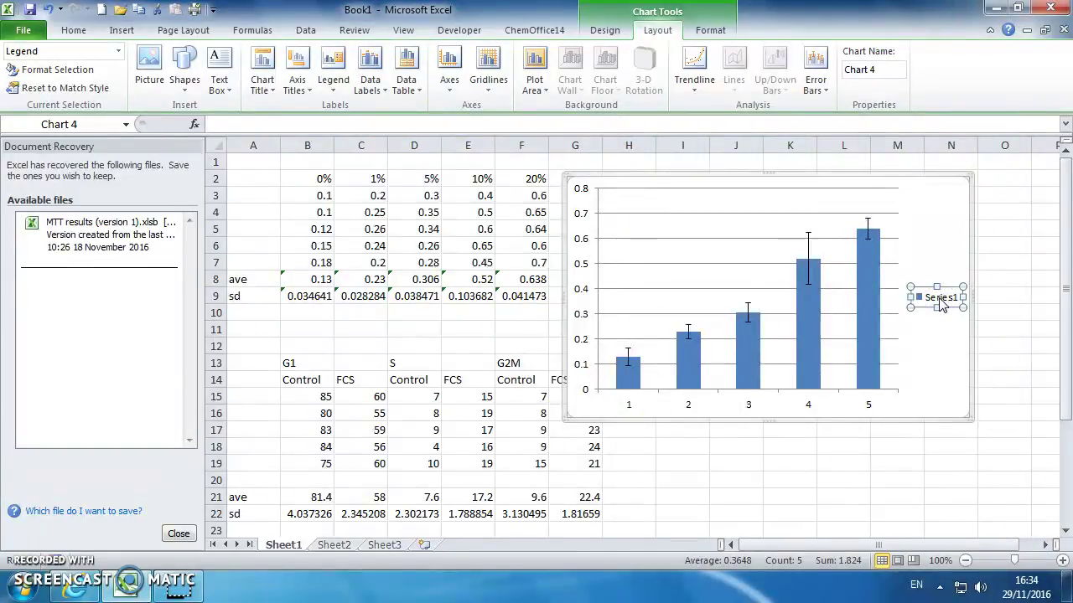
{"action": "key", "text": "Delete"}
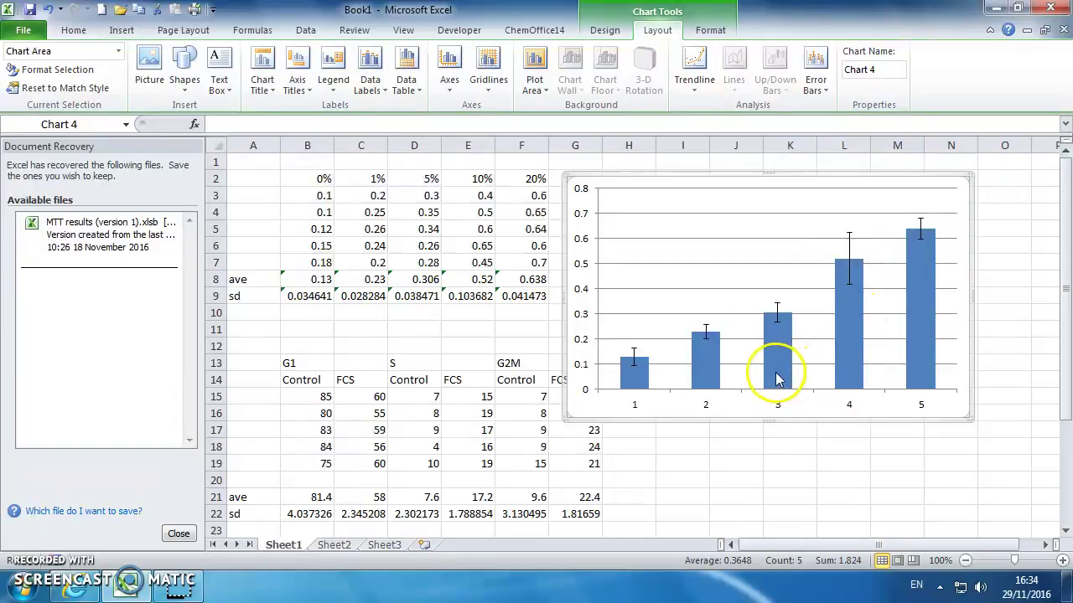
{"action": "mouse_move", "coordinate": [776, 365]}
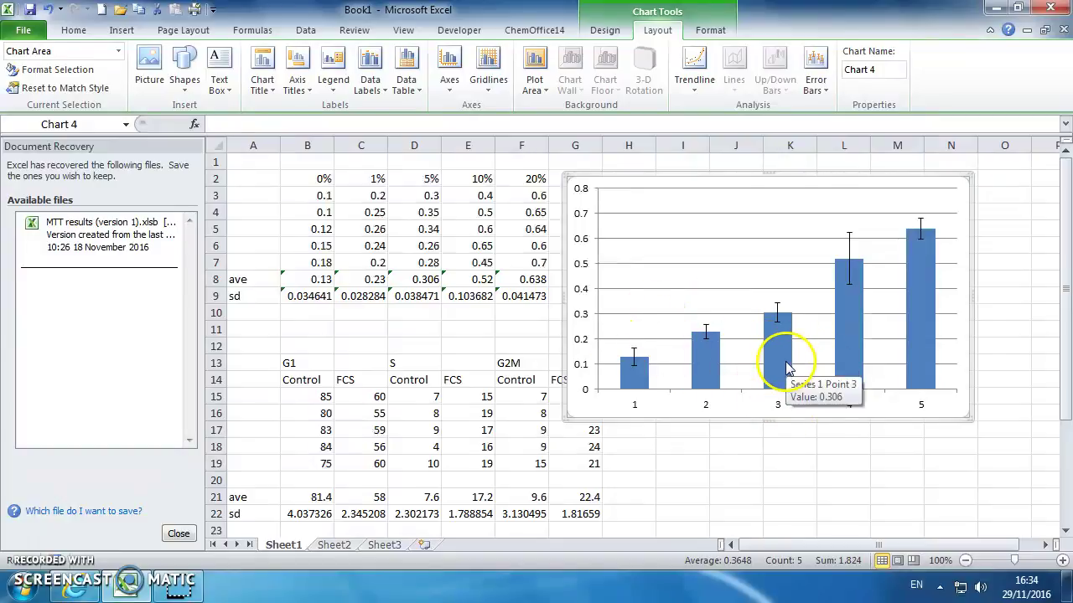
{"action": "right_click", "coordinate": [788, 368]}
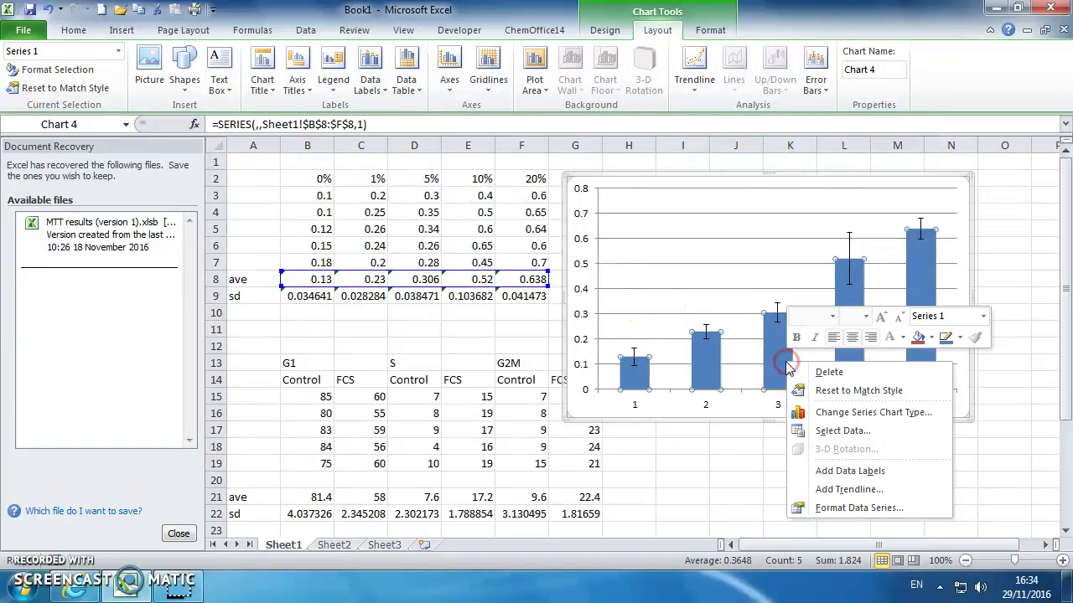
{"action": "left_click", "coordinate": [854, 432]}
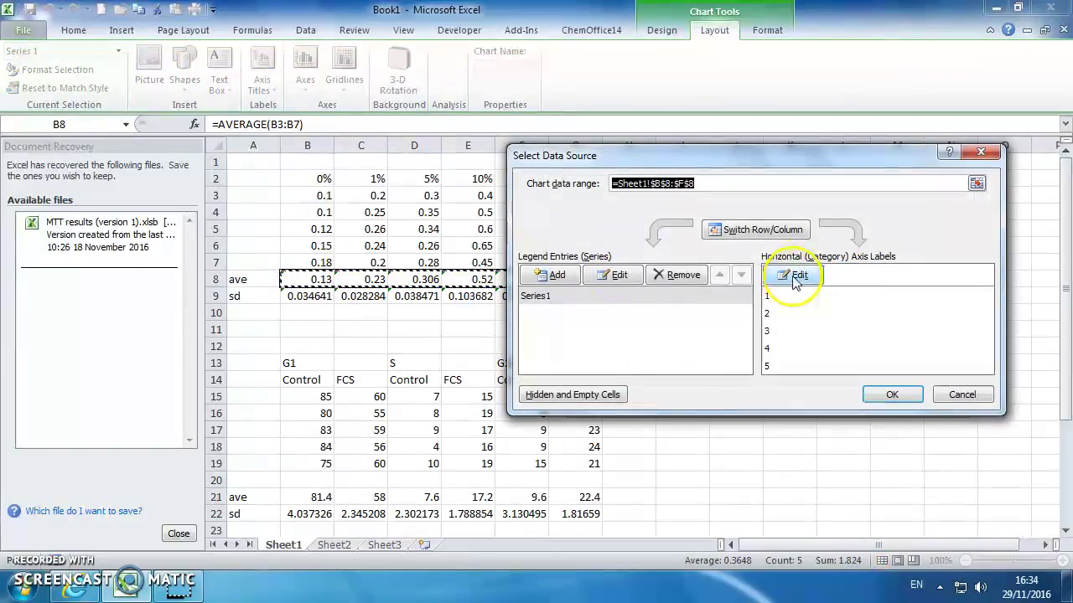
{"action": "left_click_drag", "start_coordinate": [736, 155], "coordinate": [873, 140]}
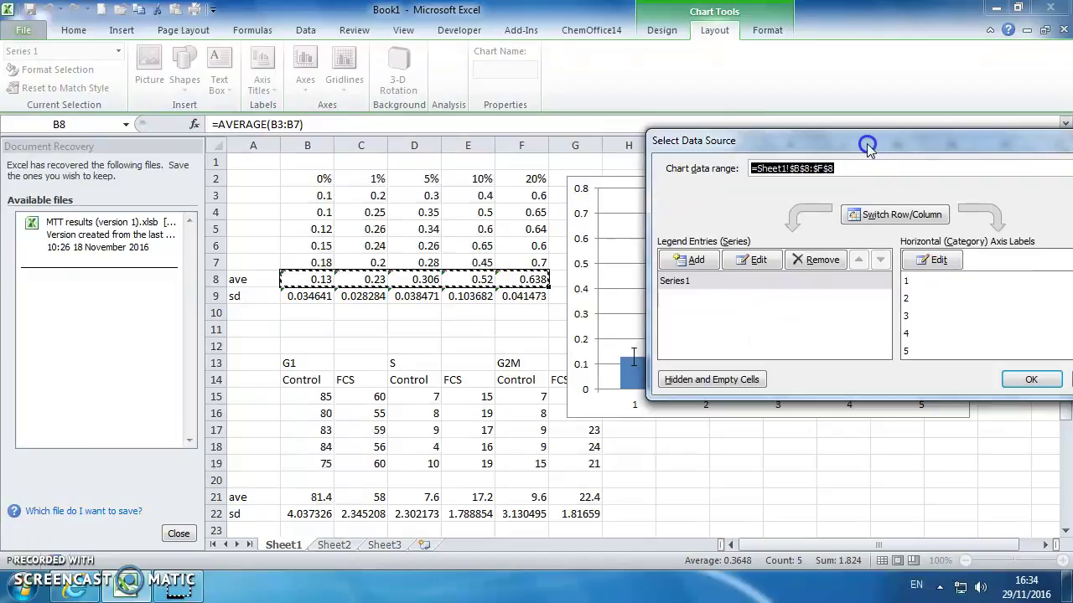
{"action": "left_click", "coordinate": [937, 260]}
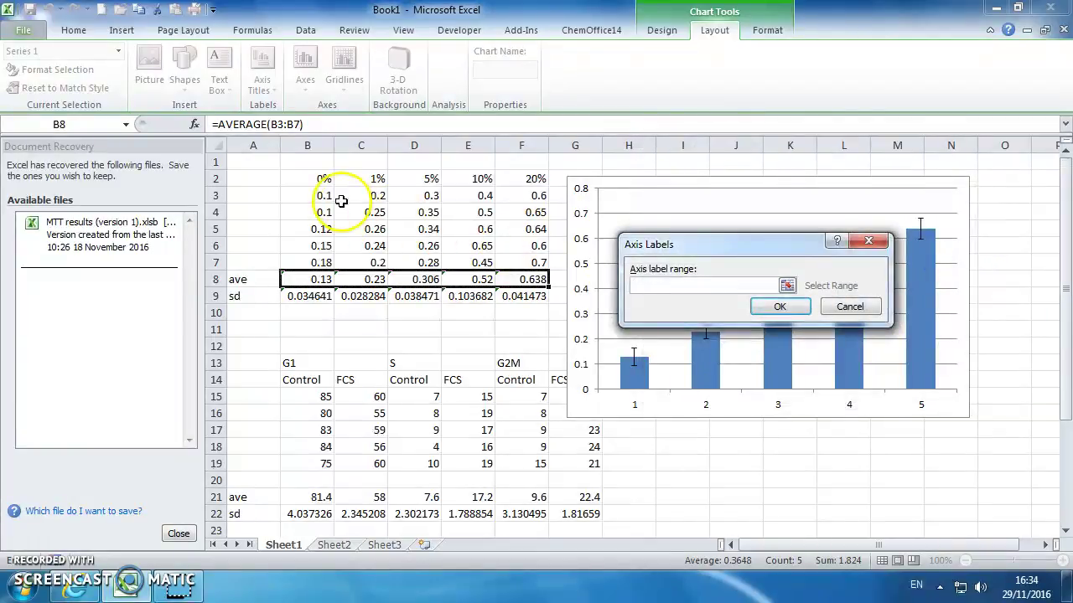
{"action": "left_click_drag", "start_coordinate": [322, 180], "coordinate": [536, 177]}
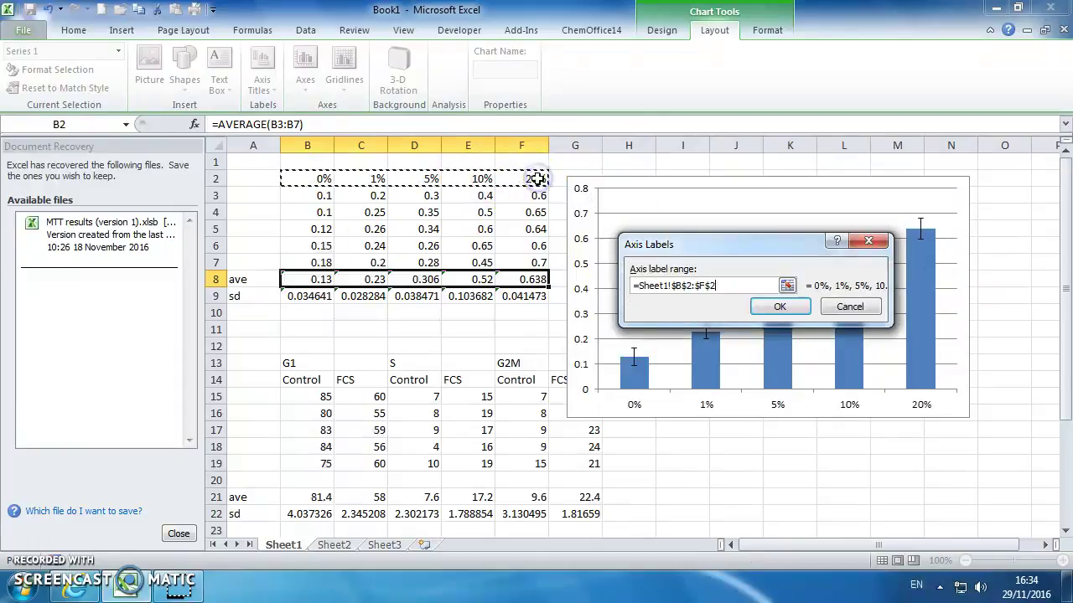
{"action": "key", "text": "Return"}
{"action": "left_click", "coordinate": [1031, 379]}
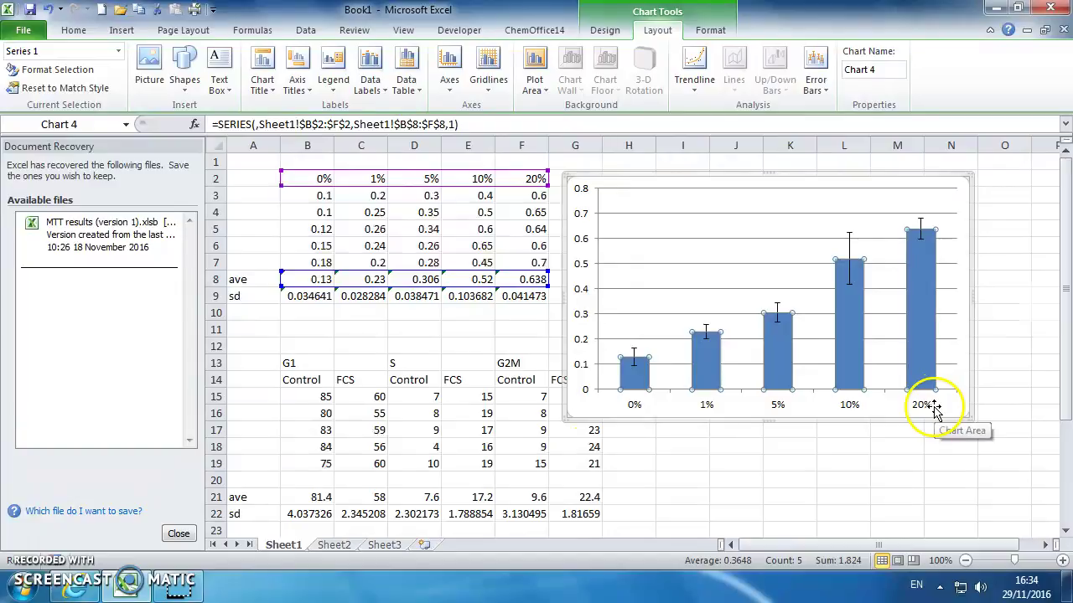
Step: Add a title above the chart reading "Effect of X on Y as detrmined by Z"
{"action": "right_click", "coordinate": [585, 289]}
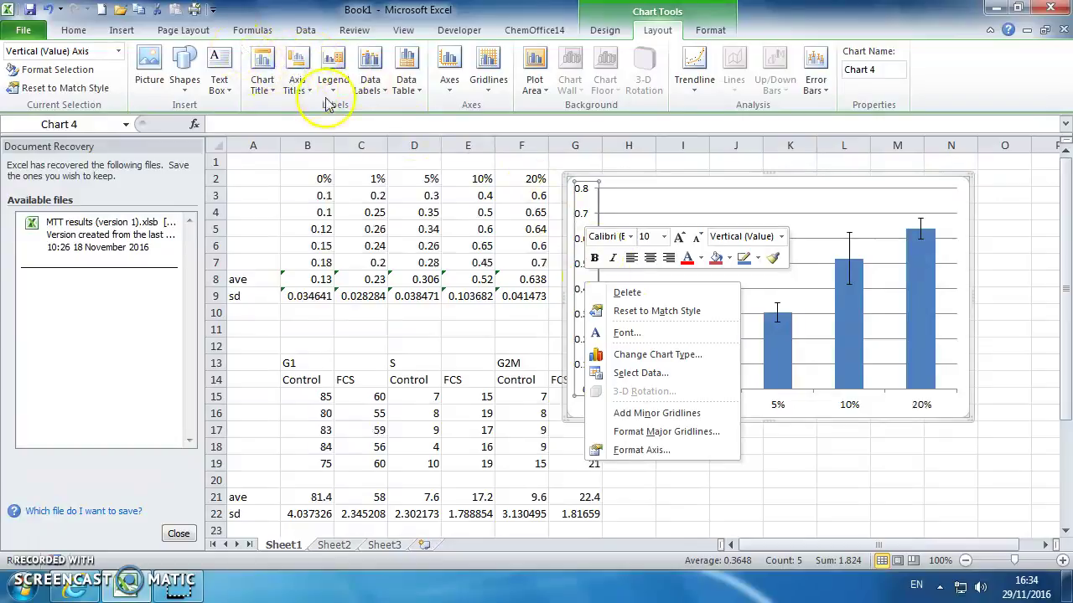
{"action": "left_click", "coordinate": [261, 84]}
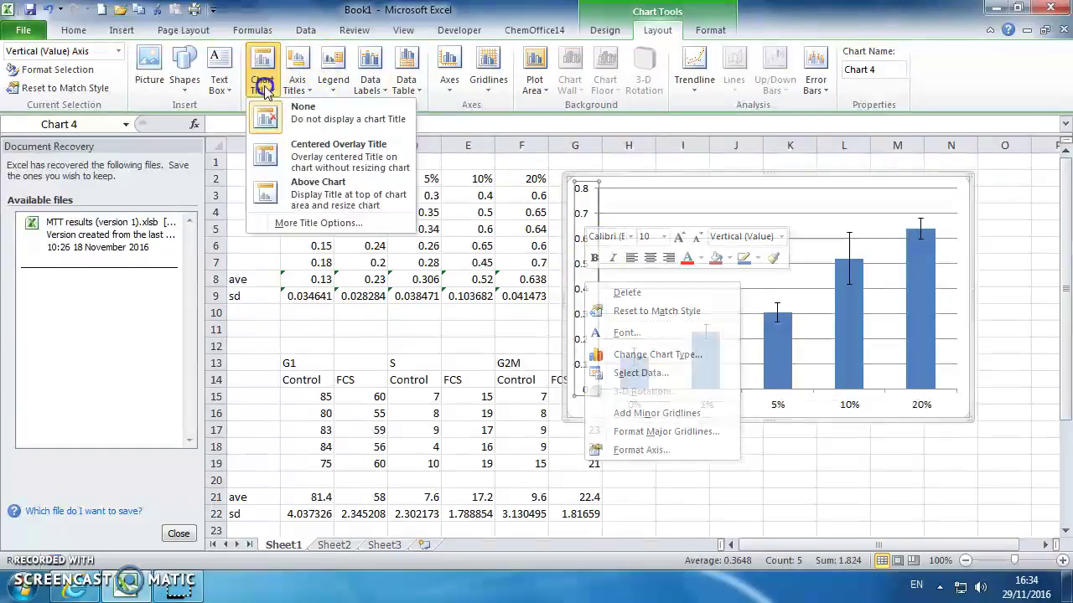
{"action": "left_click", "coordinate": [325, 192]}
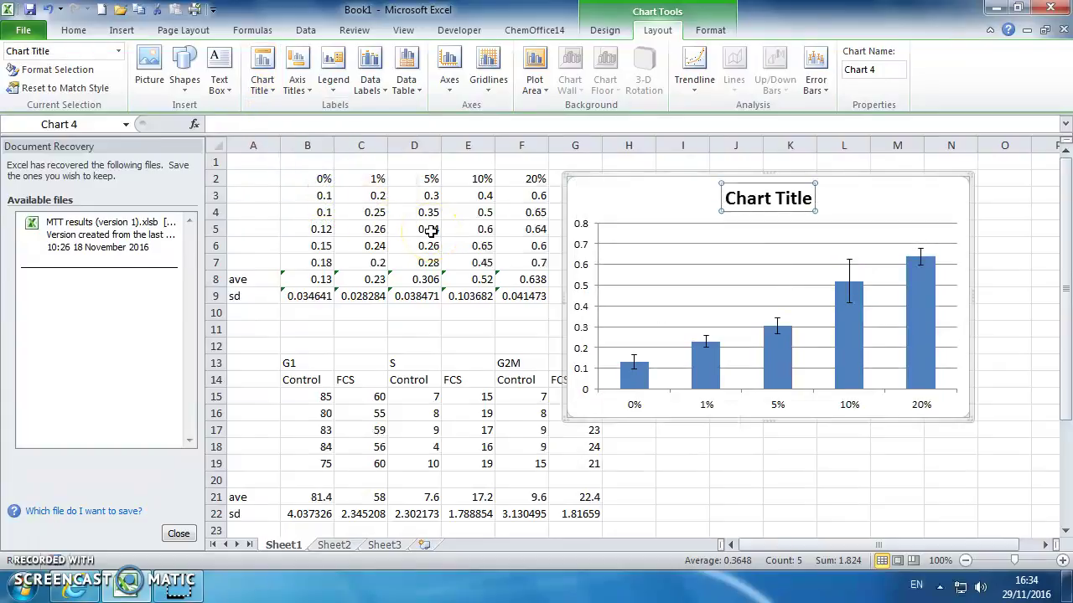
{"action": "type", "text": "Effect of X on"}
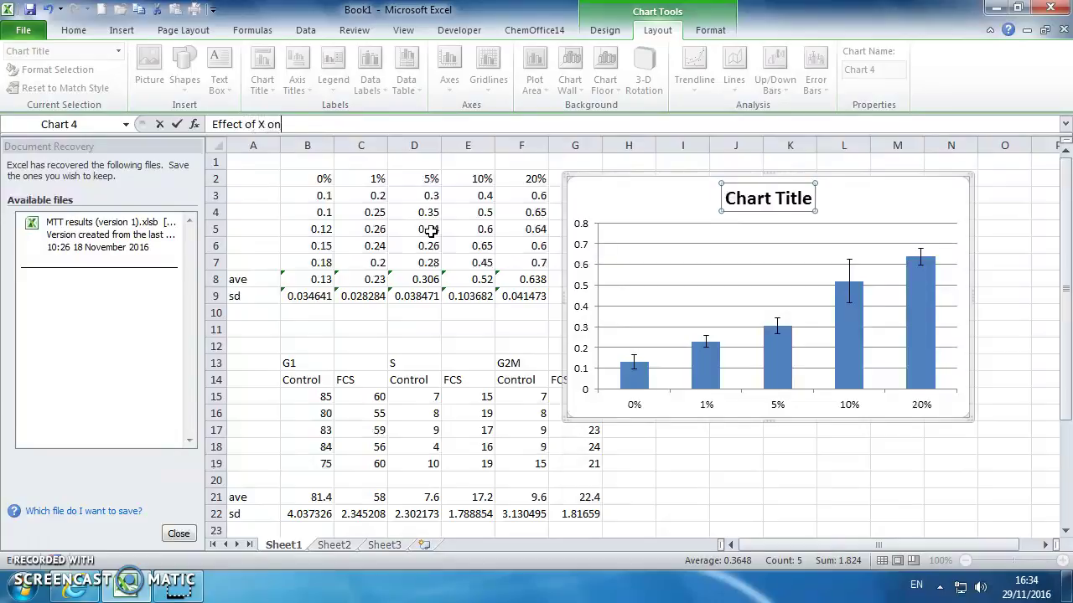
{"action": "type", "text": " Y as detrmined by Z"}
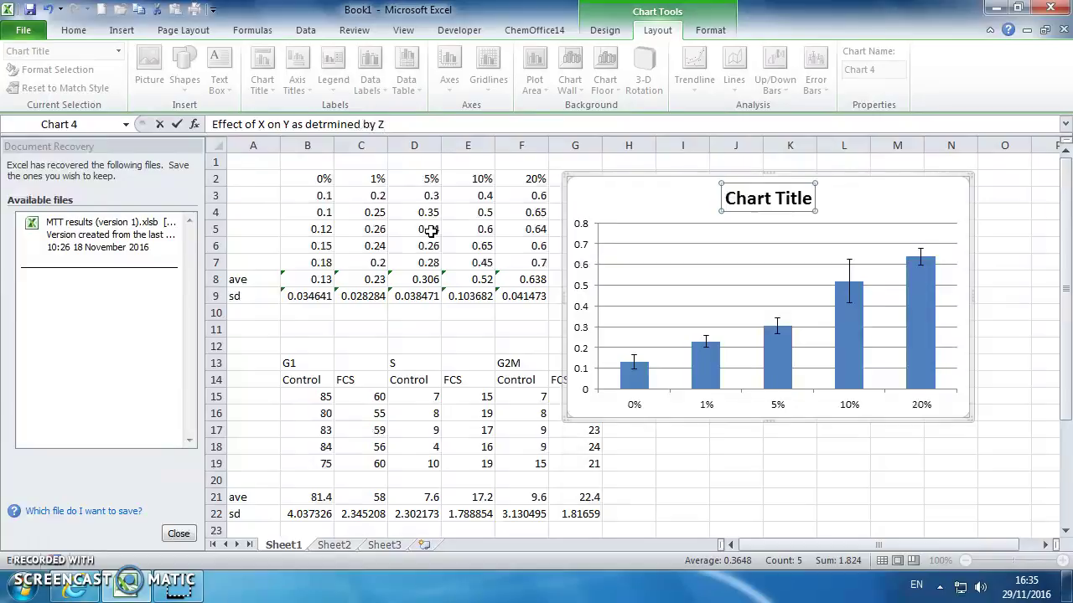
{"action": "left_click", "coordinate": [396, 147]}
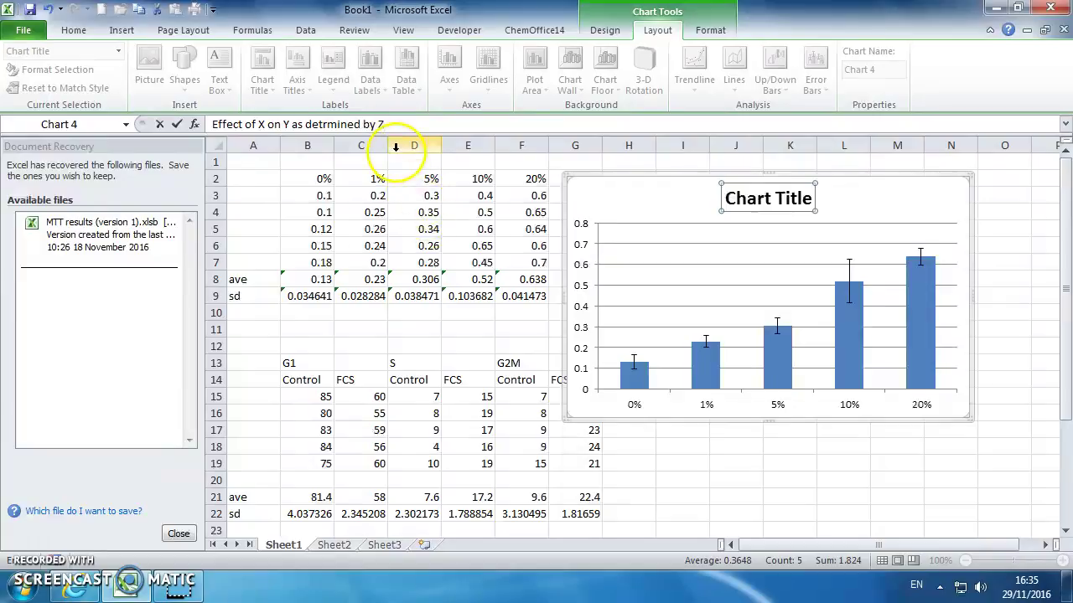
{"action": "key", "text": "Return"}
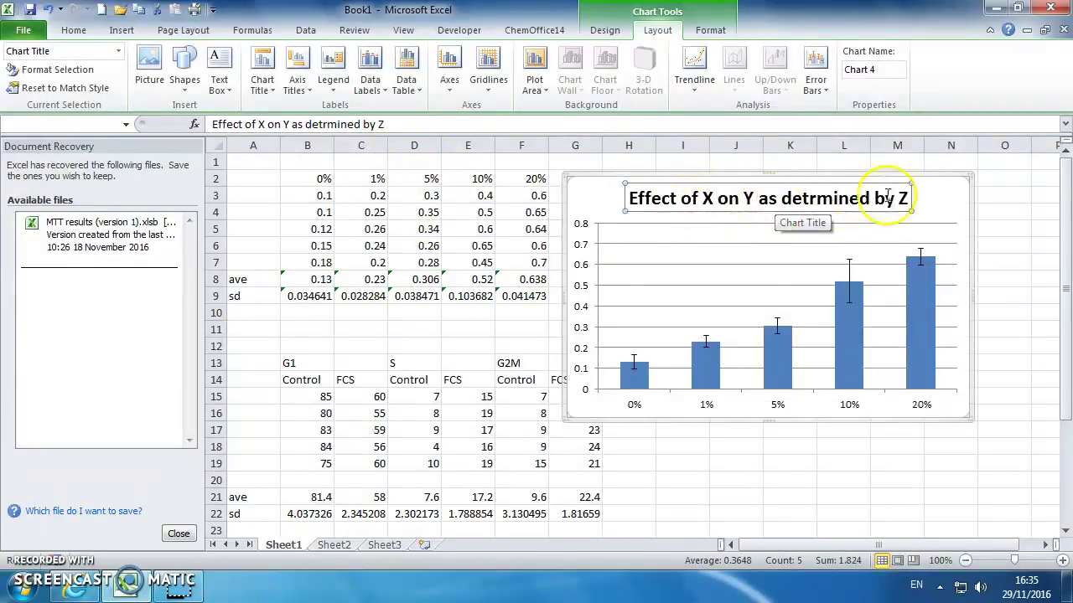
{"action": "left_click", "coordinate": [590, 318]}
{"action": "right_click", "coordinate": [591, 320]}
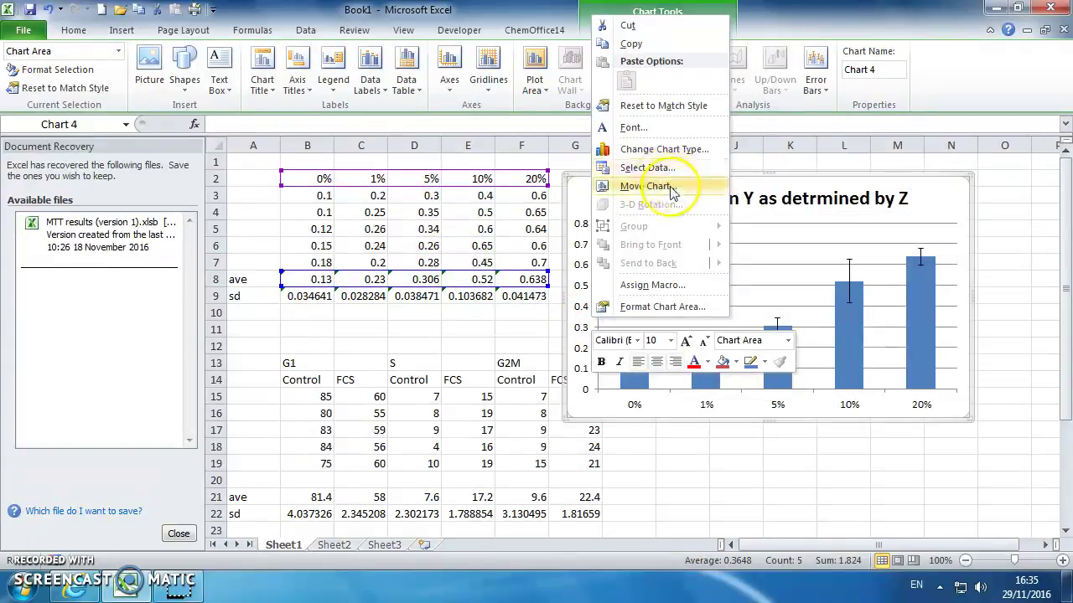
{"action": "left_click", "coordinate": [826, 198]}
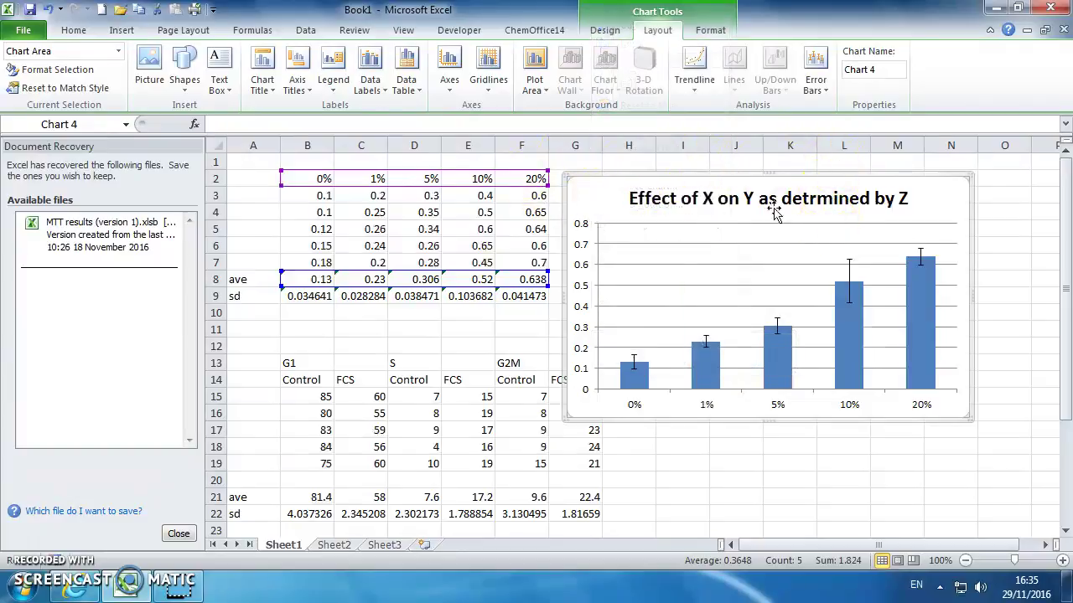
Step: Add a rotated title to the chart's vertical axis reading "Abs 570nm"
{"action": "left_click", "coordinate": [306, 97]}
{"action": "mouse_move", "coordinate": [359, 128]}
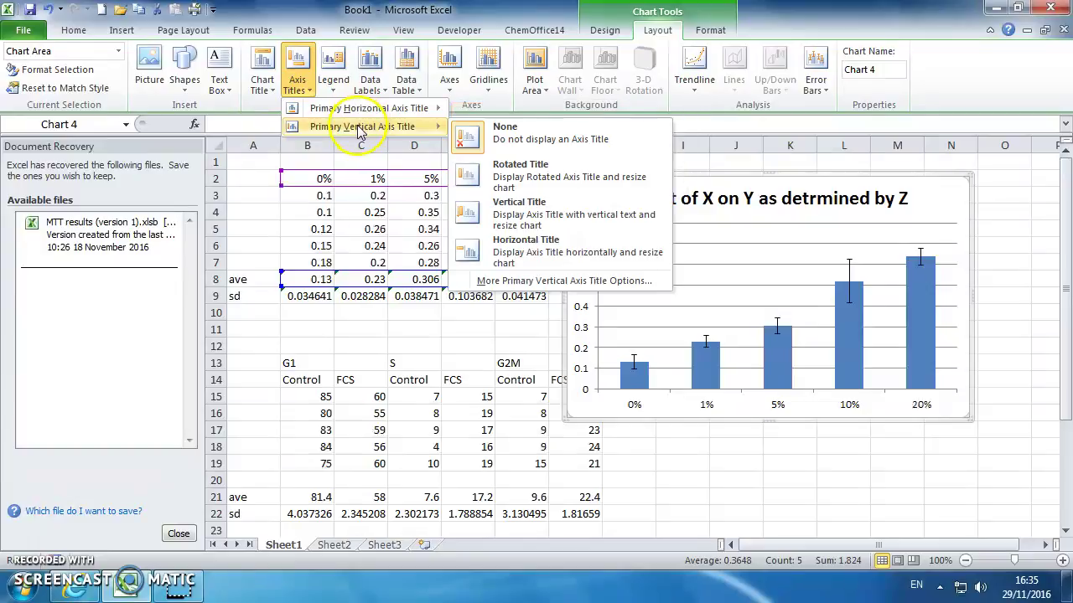
{"action": "left_click", "coordinate": [533, 172]}
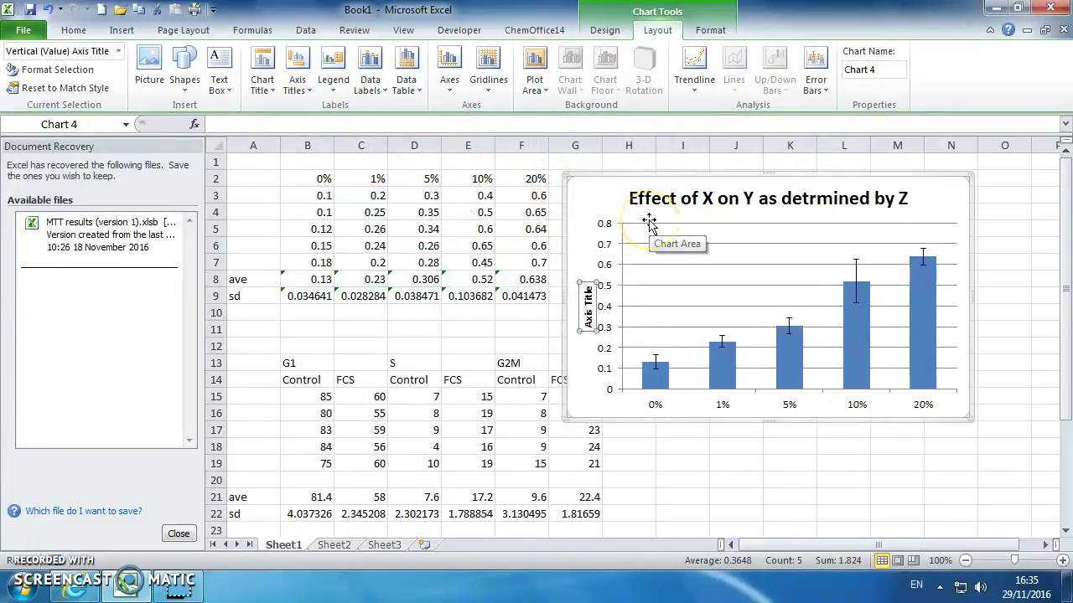
{"action": "type", "text": "Abs"}
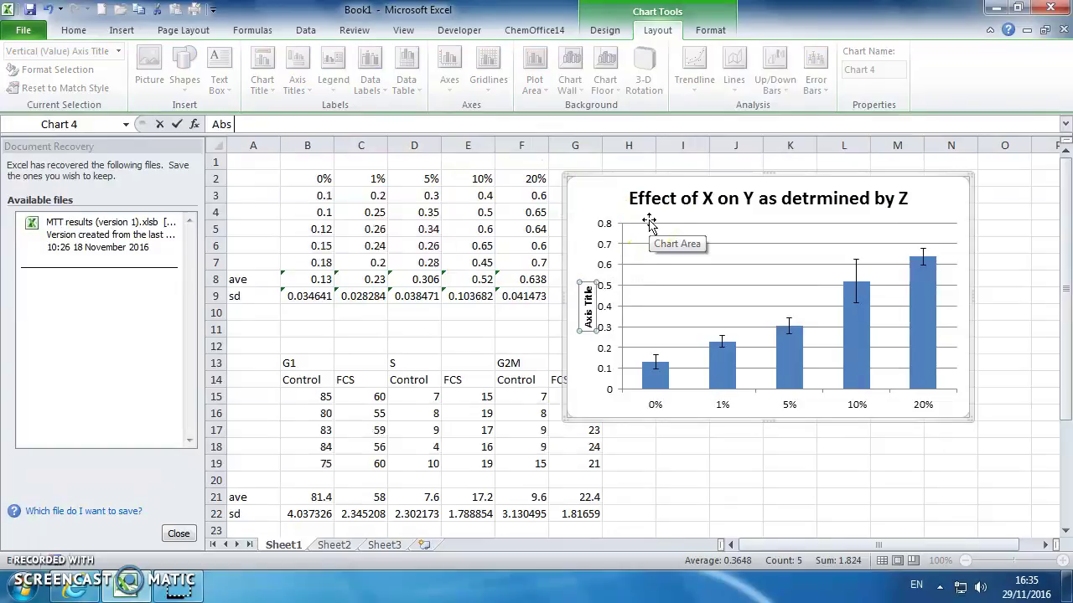
{"action": "type", "text": " 570nm"}
{"action": "key", "text": "Return"}
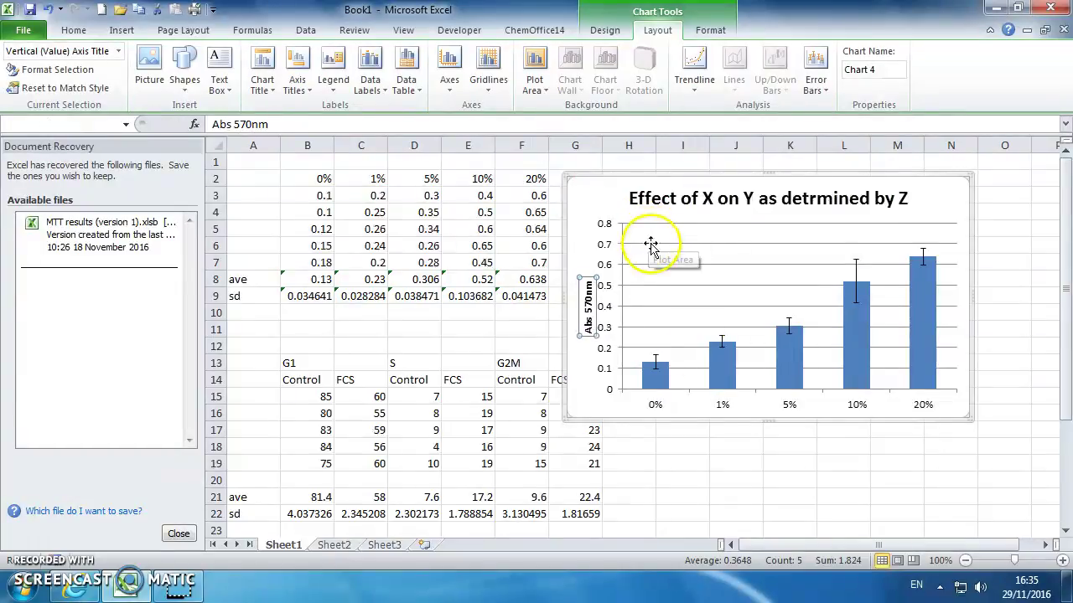
Step: Add a title below the chart's horizontal axis reading "FCS"
{"action": "left_click", "coordinate": [296, 84]}
{"action": "mouse_move", "coordinate": [338, 135]}
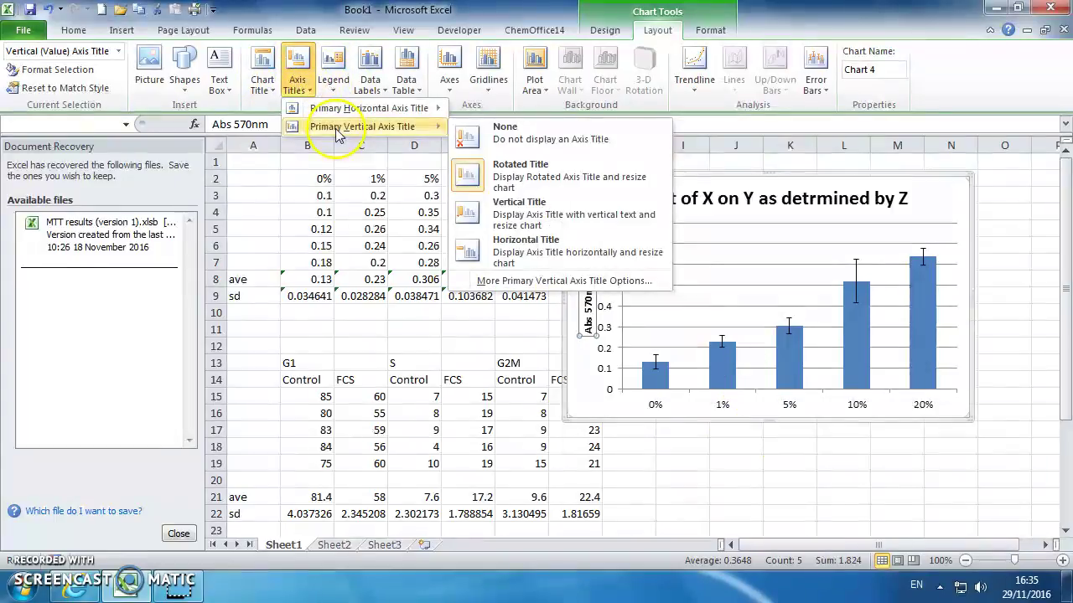
{"action": "mouse_move", "coordinate": [369, 108]}
{"action": "left_click", "coordinate": [523, 147]}
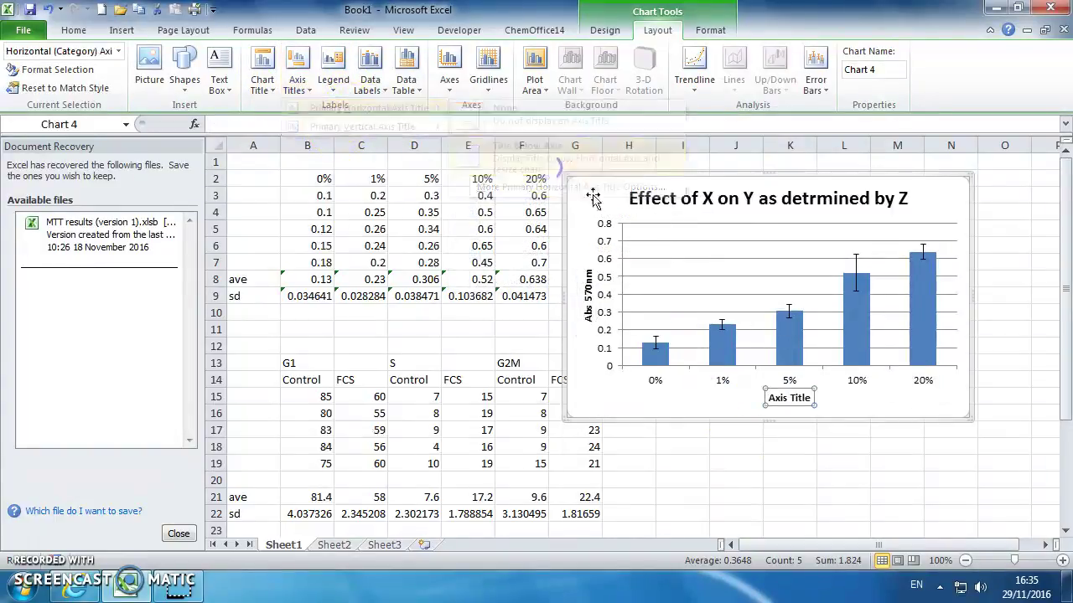
{"action": "left_click", "coordinate": [651, 229]}
{"action": "type", "text": "FCS"}
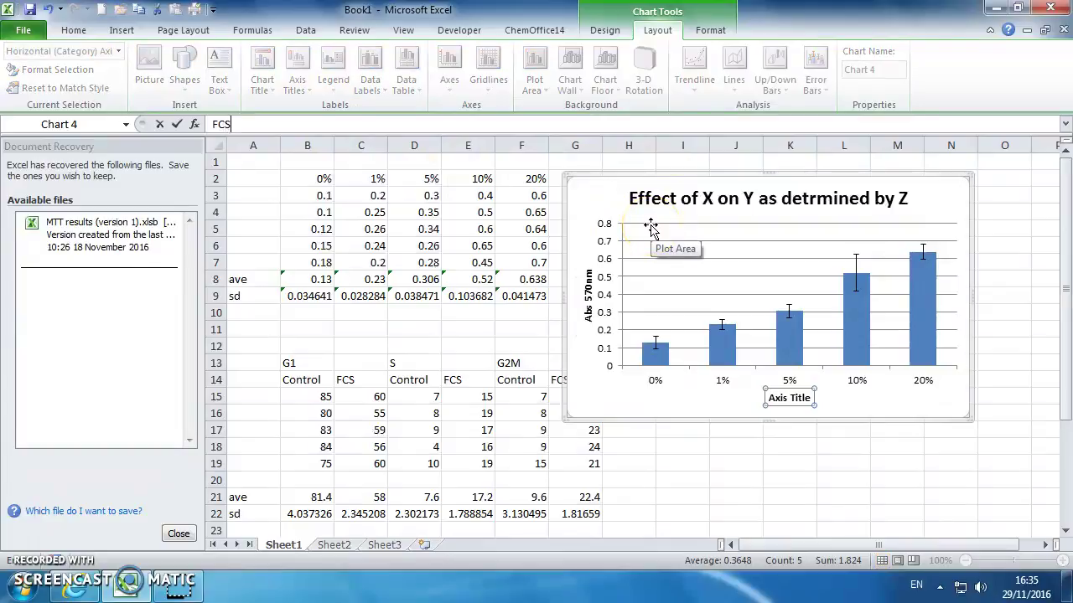
{"action": "left_click", "coordinate": [486, 186]}
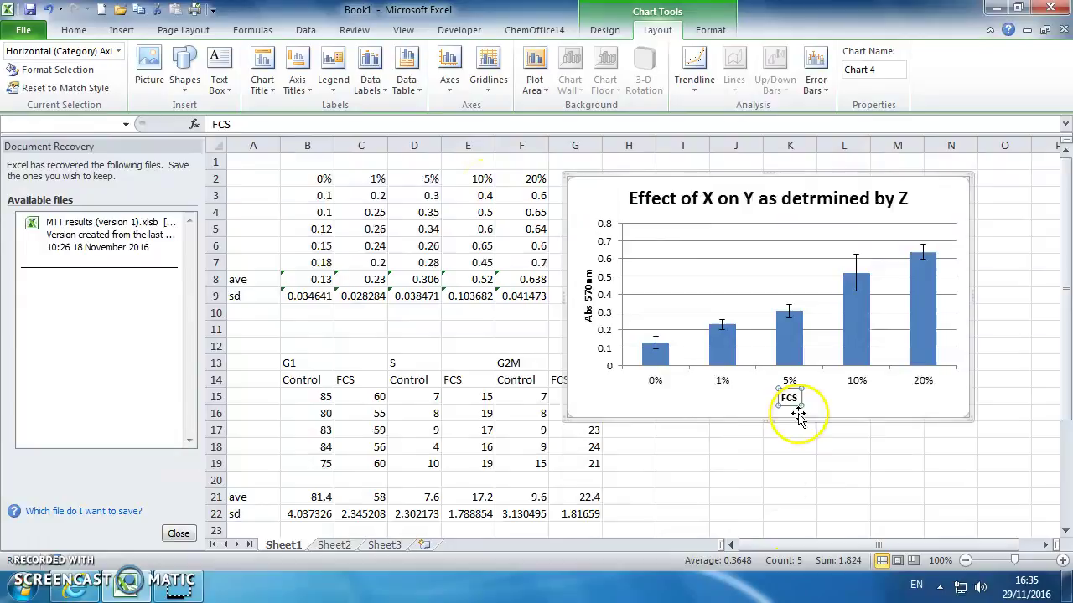
Step: Move the finished chart to its own new sheet named Chart1, and compare it with the data on Sheet1
{"action": "left_click", "coordinate": [853, 419]}
{"action": "right_click", "coordinate": [853, 419]}
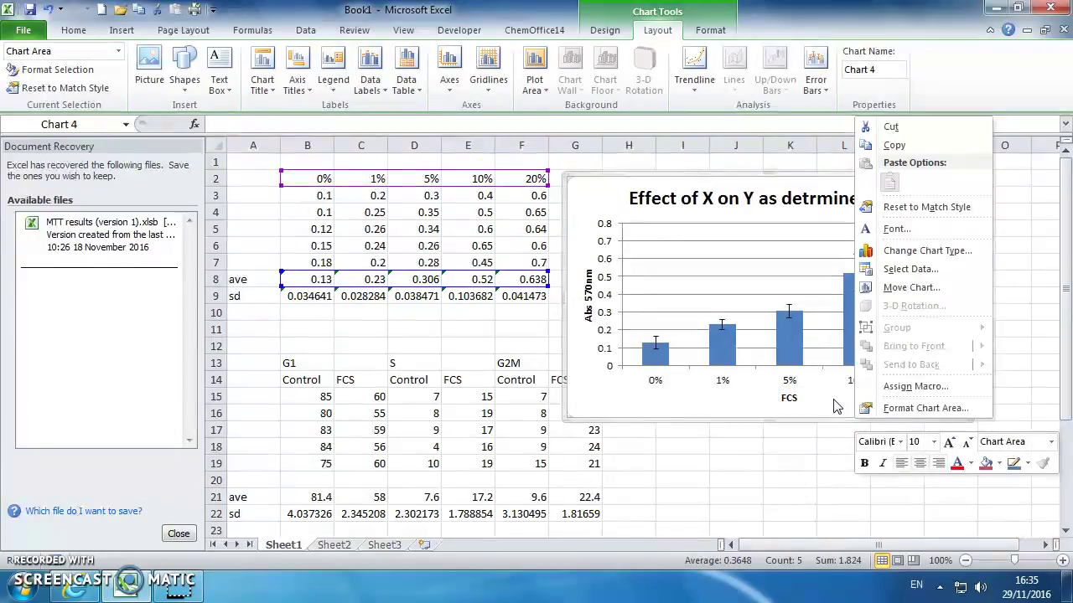
{"action": "left_click", "coordinate": [920, 289]}
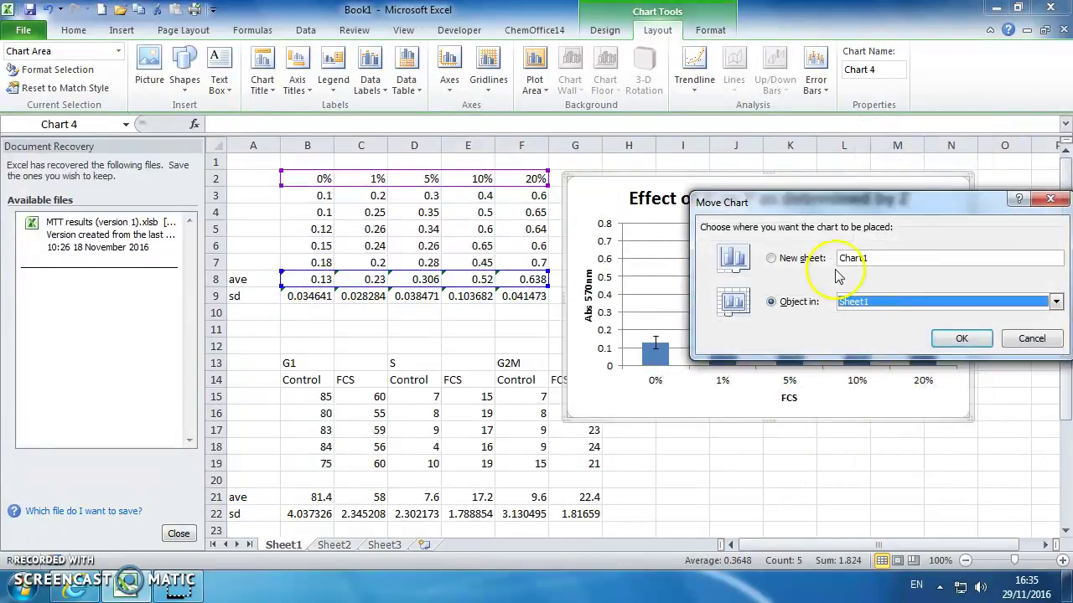
{"action": "left_click", "coordinate": [771, 261]}
{"action": "left_click", "coordinate": [942, 339]}
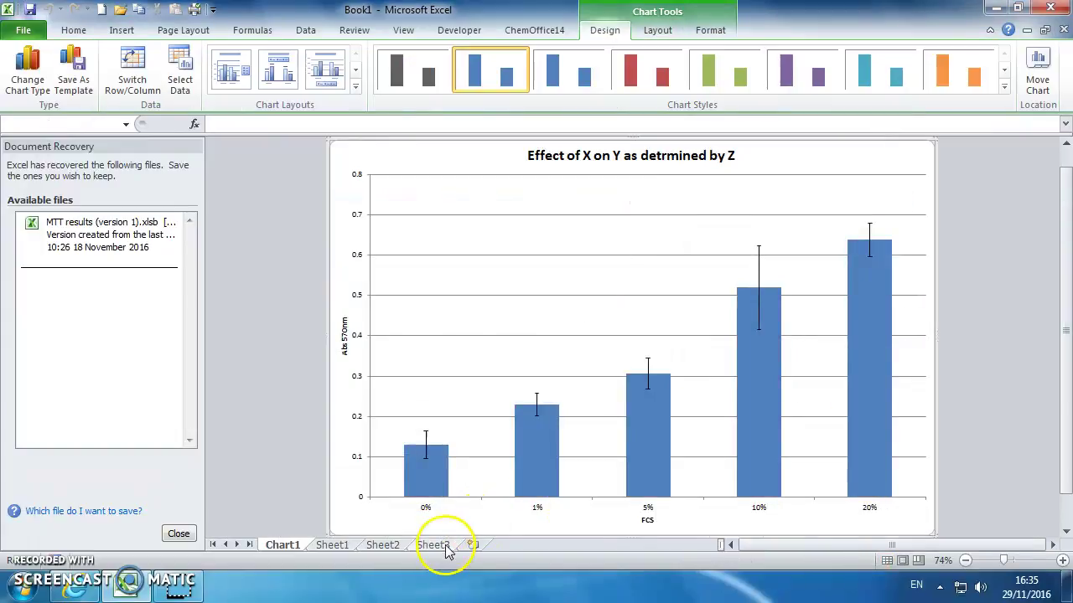
{"action": "left_click", "coordinate": [331, 545]}
{"action": "left_click", "coordinate": [283, 545]}
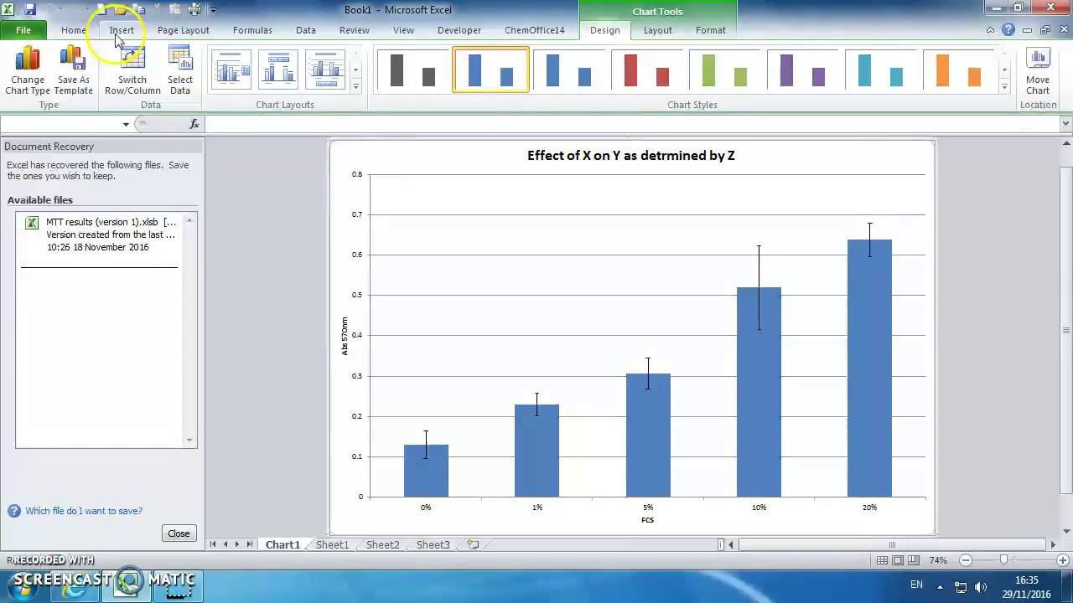
Step: Enlarge all the text in the Chart1 chart to font size 20
{"action": "left_click", "coordinate": [74, 30]}
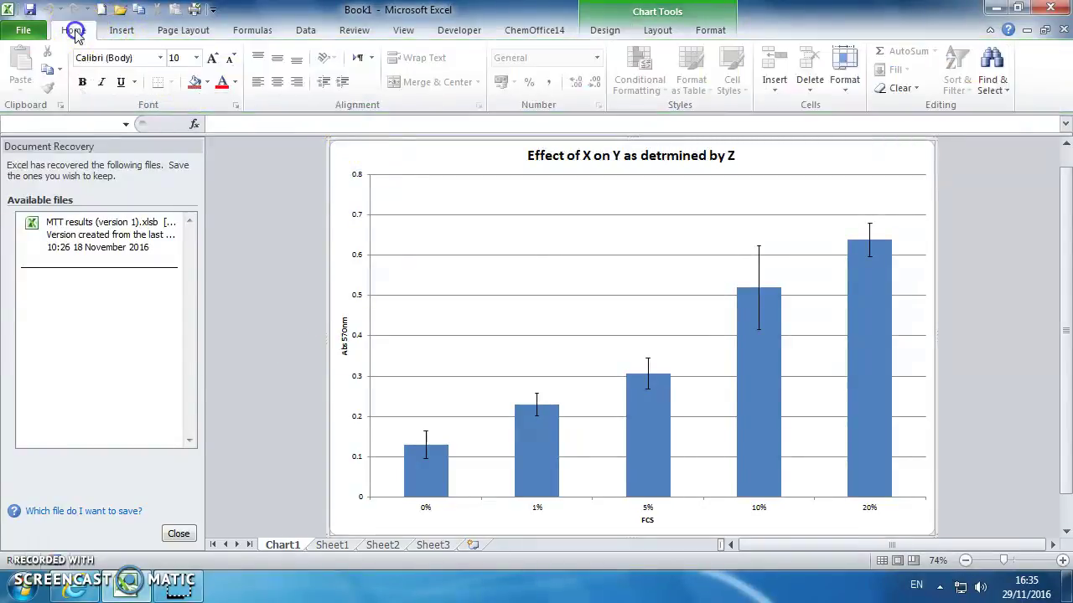
{"action": "left_click", "coordinate": [213, 60]}
{"action": "left_click", "coordinate": [213, 60]}
{"action": "left_click", "coordinate": [213, 60]}
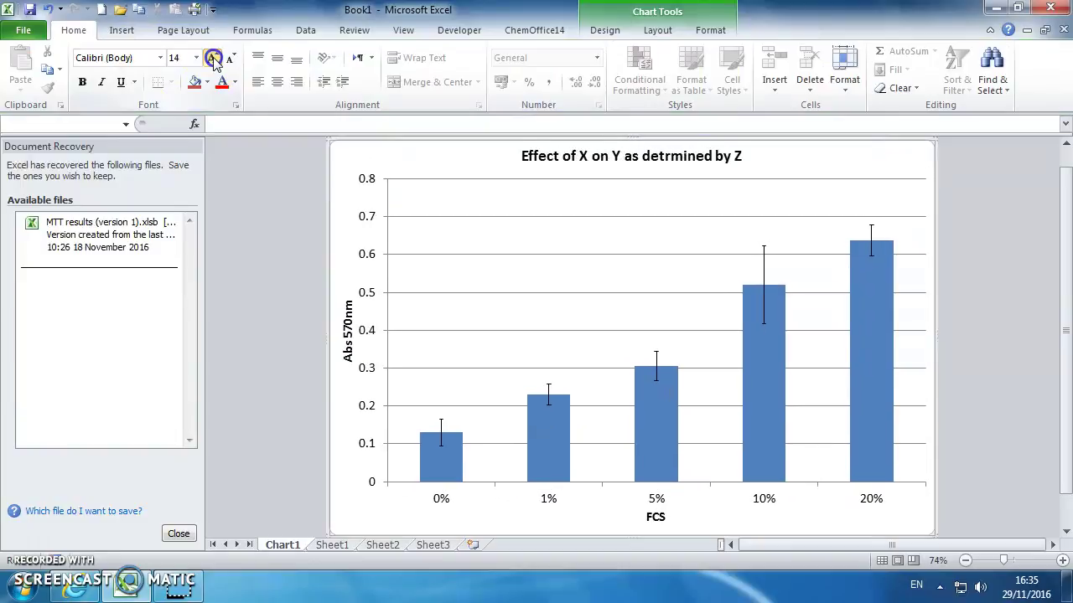
{"action": "left_click", "coordinate": [214, 60]}
{"action": "left_click", "coordinate": [214, 61]}
{"action": "left_click", "coordinate": [213, 61]}
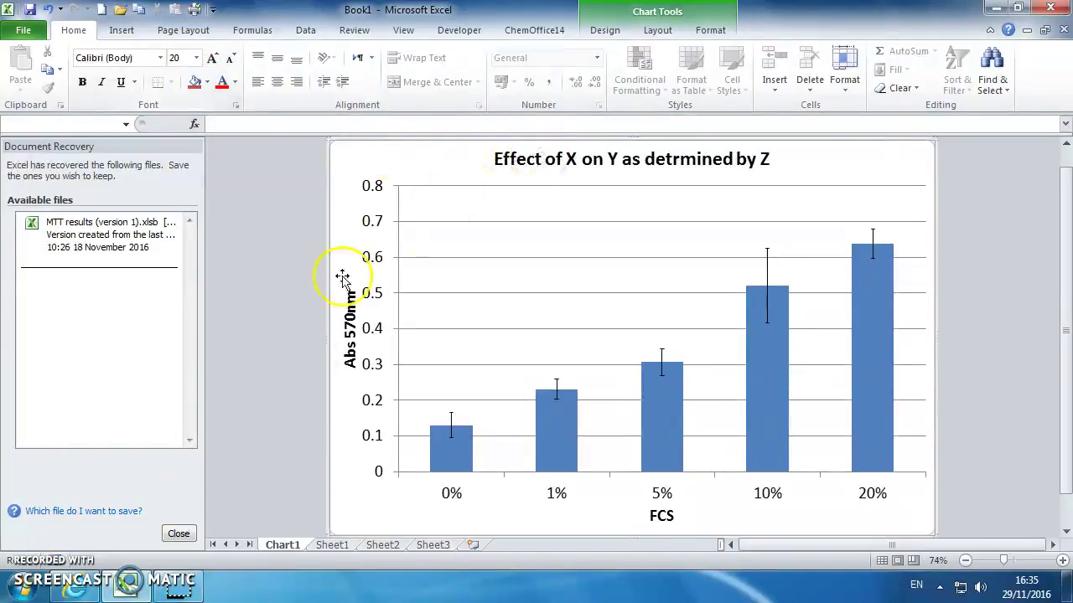
Step: Delete the horizontal gridlines from the chart and return to the data on Sheet1
{"action": "left_click", "coordinate": [552, 332]}
{"action": "key", "text": "Delete"}
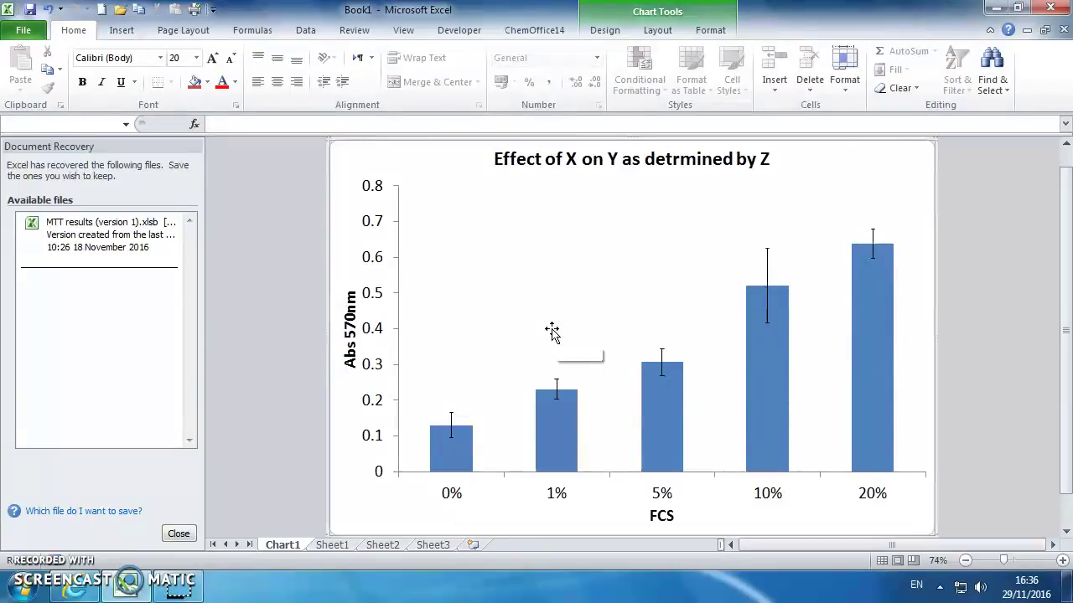
{"action": "left_click", "coordinate": [660, 381]}
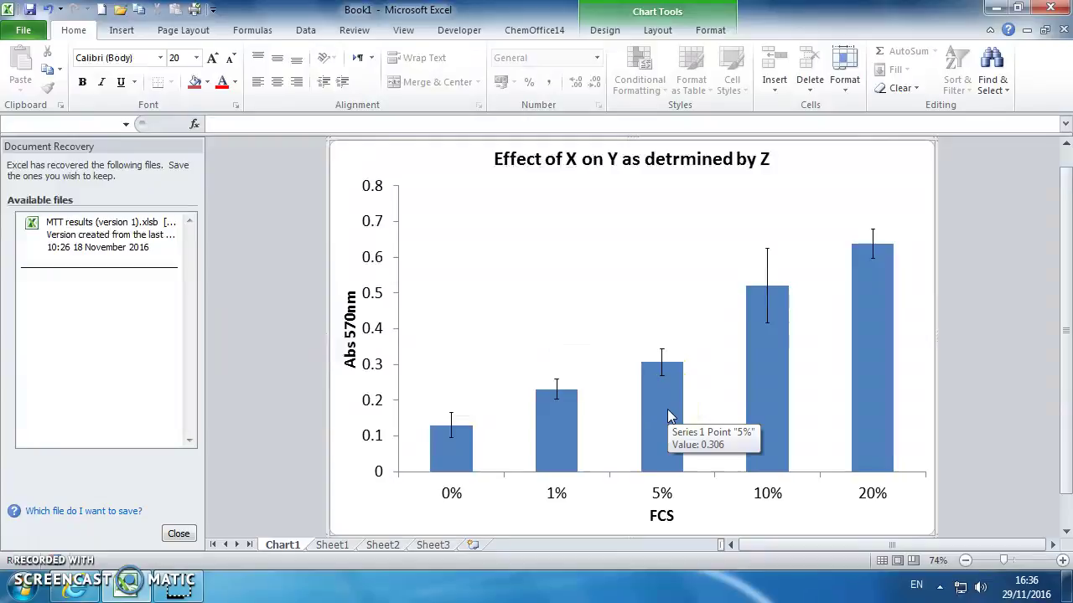
{"action": "left_click", "coordinate": [339, 549]}
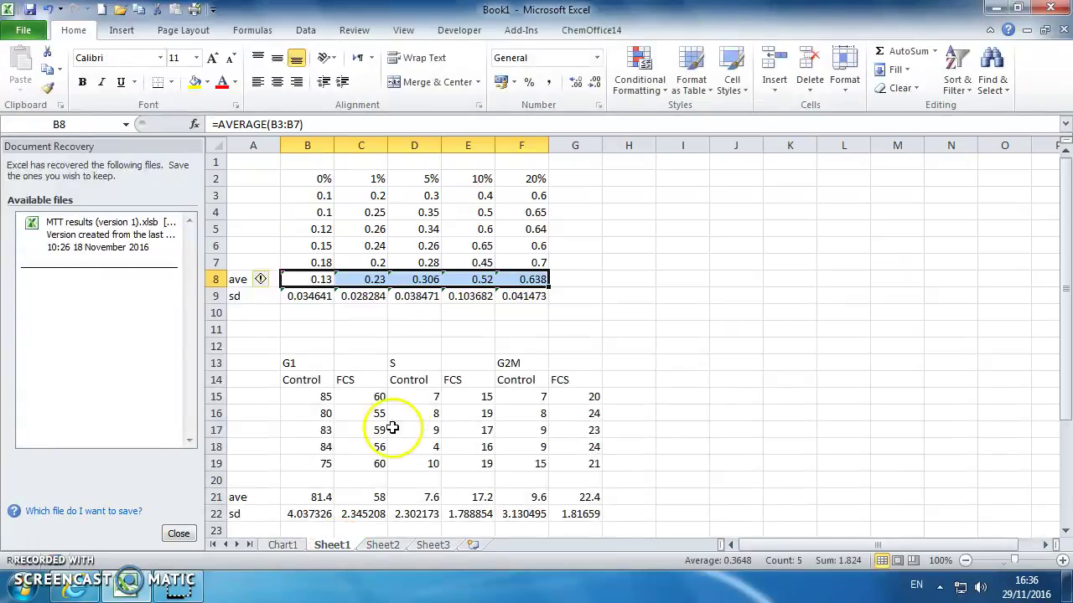
{"action": "scroll", "coordinate": [671, 348], "scroll_direction": "down", "scroll_amount": 2}
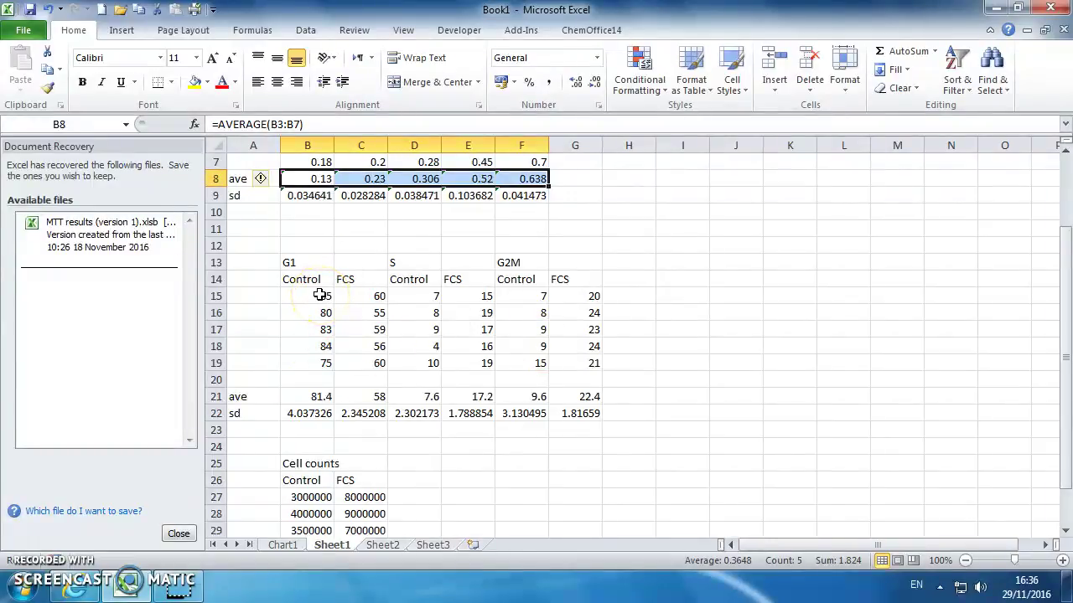
{"action": "left_click_drag", "start_coordinate": [320, 293], "coordinate": [319, 357]}
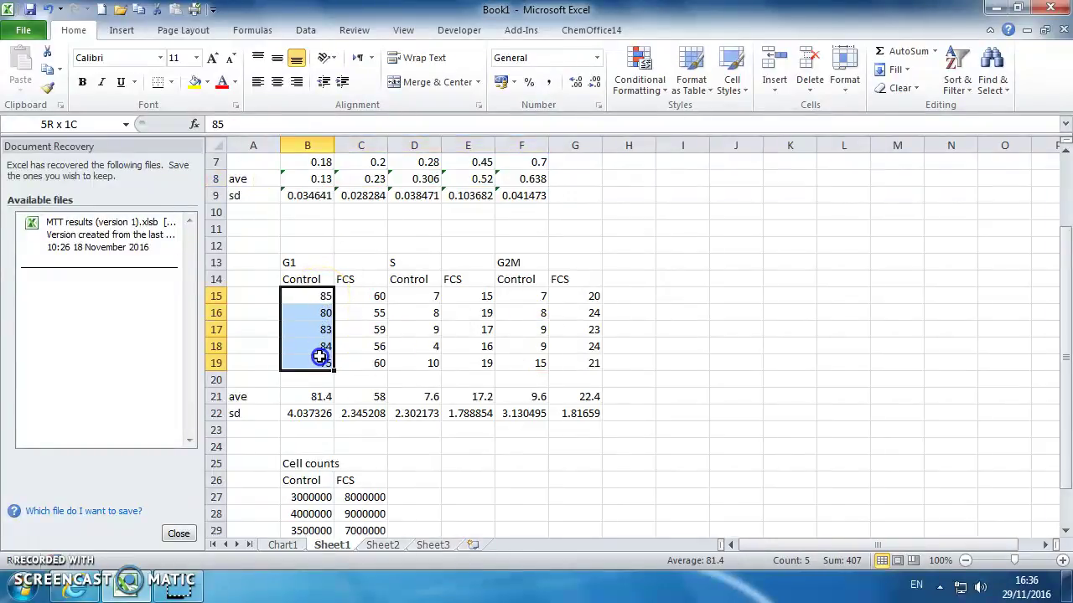
{"action": "left_click_drag", "start_coordinate": [426, 288], "coordinate": [427, 362]}
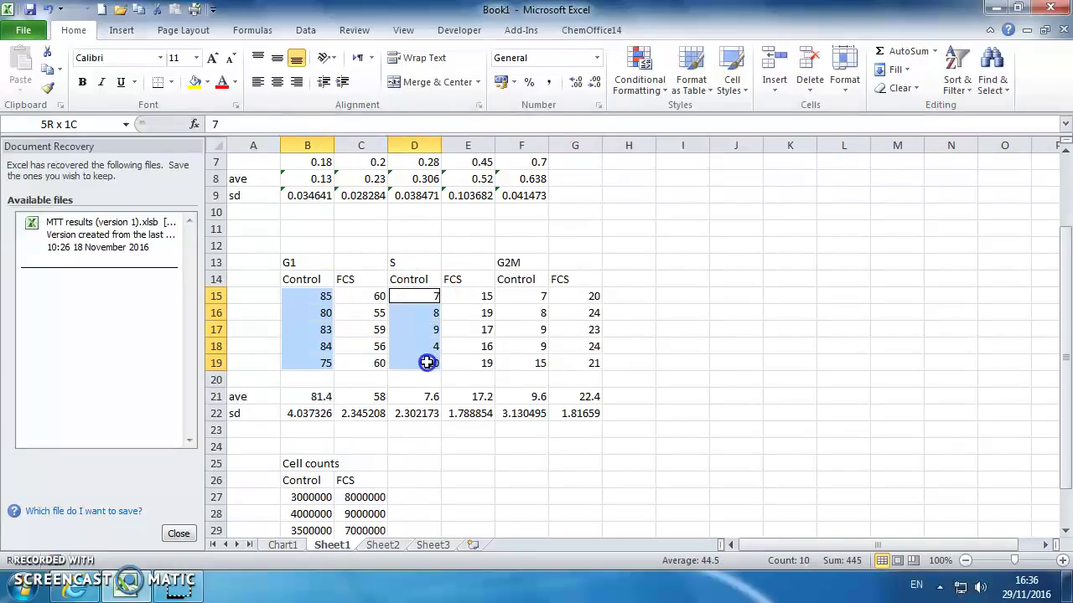
{"action": "left_click_drag", "start_coordinate": [524, 295], "coordinate": [535, 362]}
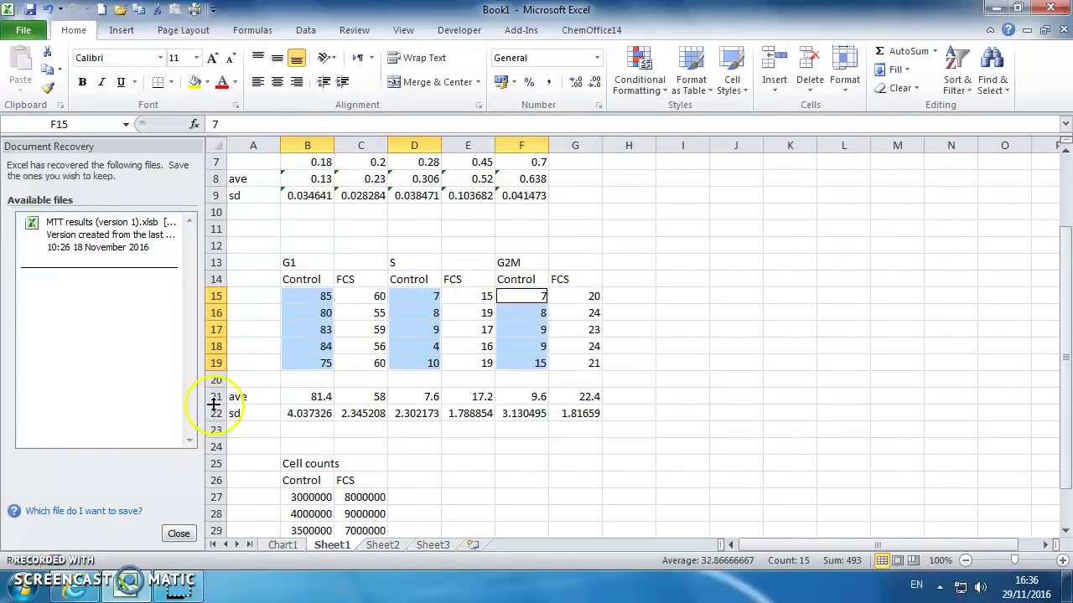
{"action": "left_click", "coordinate": [119, 34]}
{"action": "left_click", "coordinate": [318, 67]}
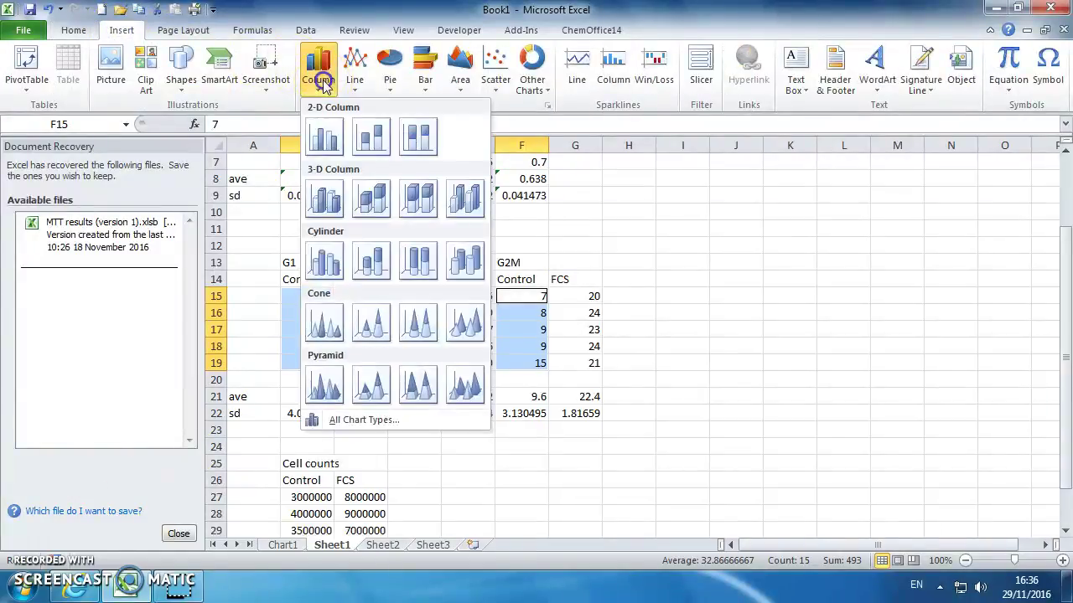
{"action": "left_click", "coordinate": [325, 140]}
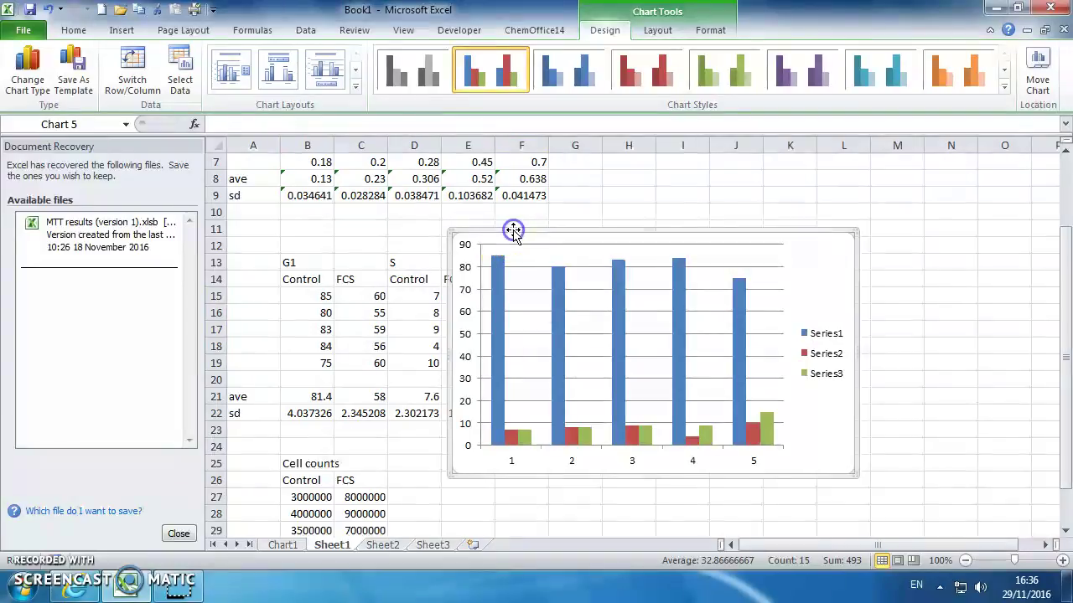
{"action": "key", "text": "Delete"}
Step: Insert a 2-D clustered column chart of the Control averages for G1, S and G2M in B21, D21 and F21
{"action": "left_click", "coordinate": [309, 398]}
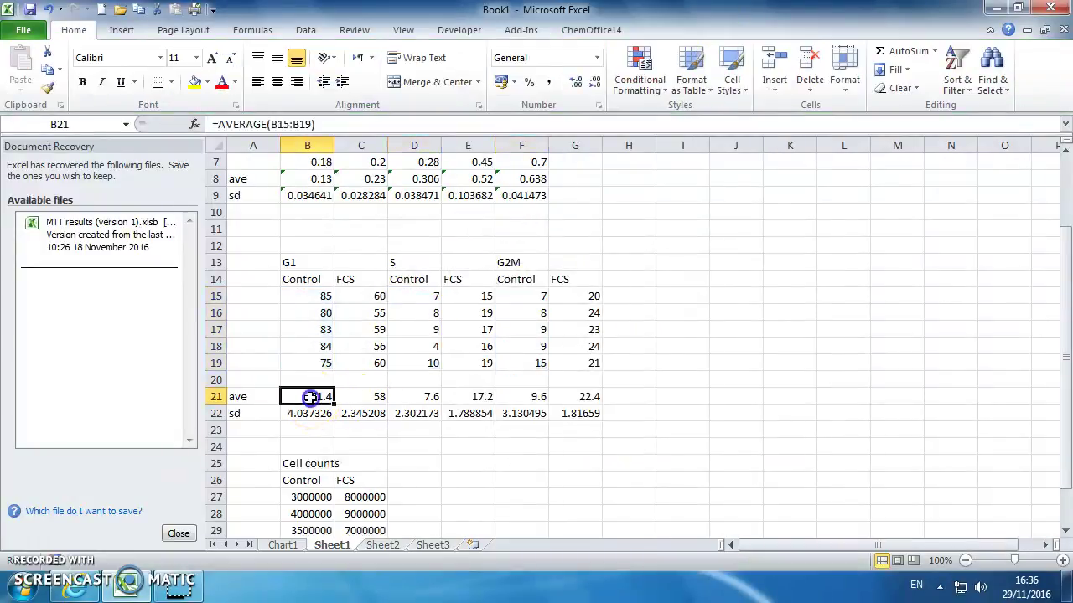
{"action": "left_click", "coordinate": [416, 393], "text": "ctrl"}
{"action": "left_click", "coordinate": [534, 398], "text": "ctrl"}
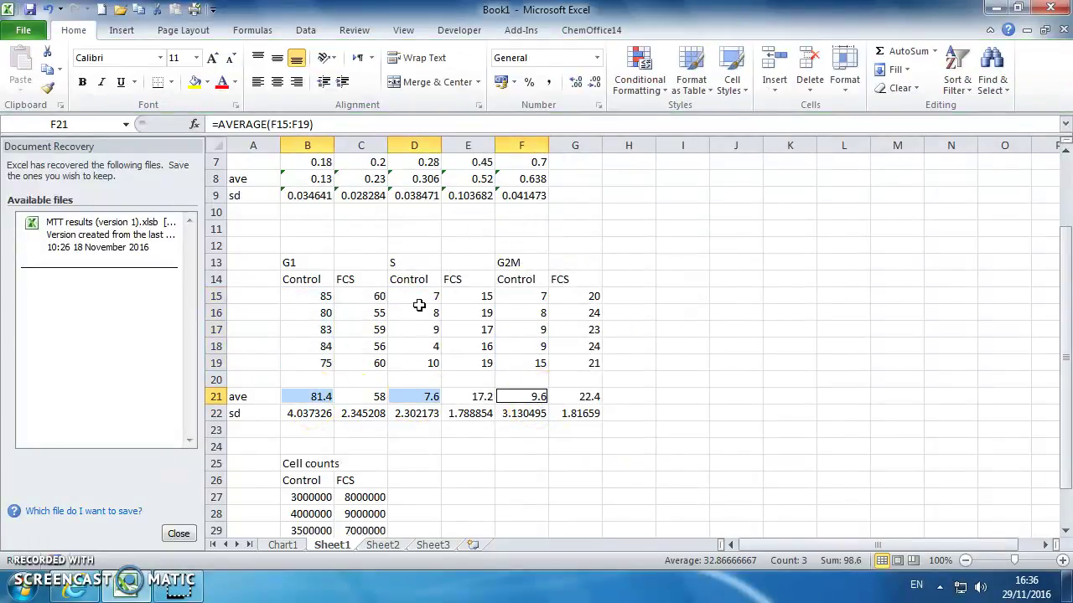
{"action": "left_click", "coordinate": [122, 30]}
{"action": "left_click", "coordinate": [324, 65]}
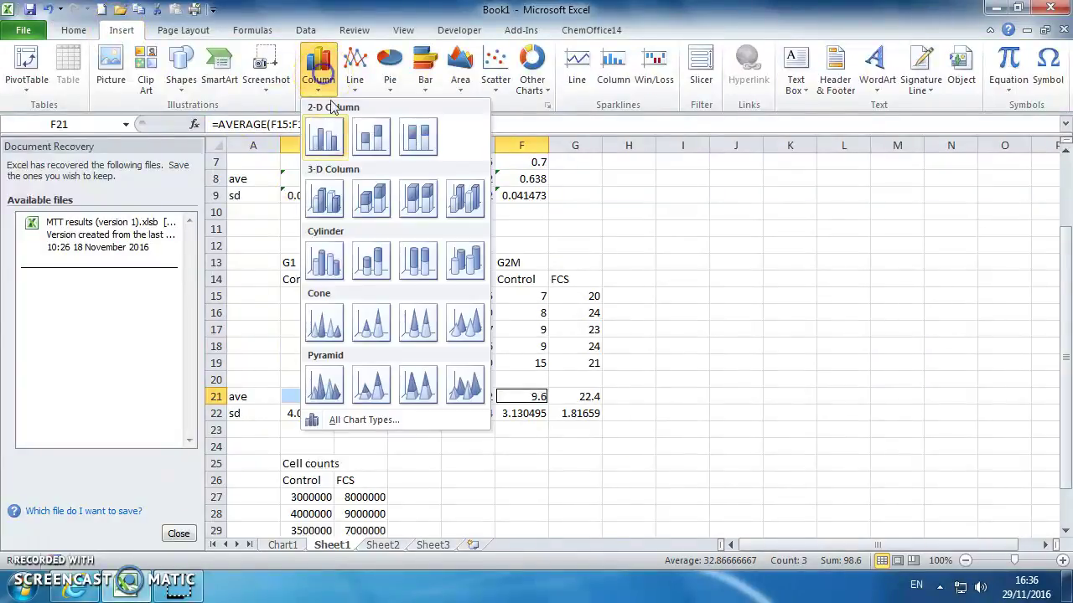
{"action": "left_click", "coordinate": [331, 136]}
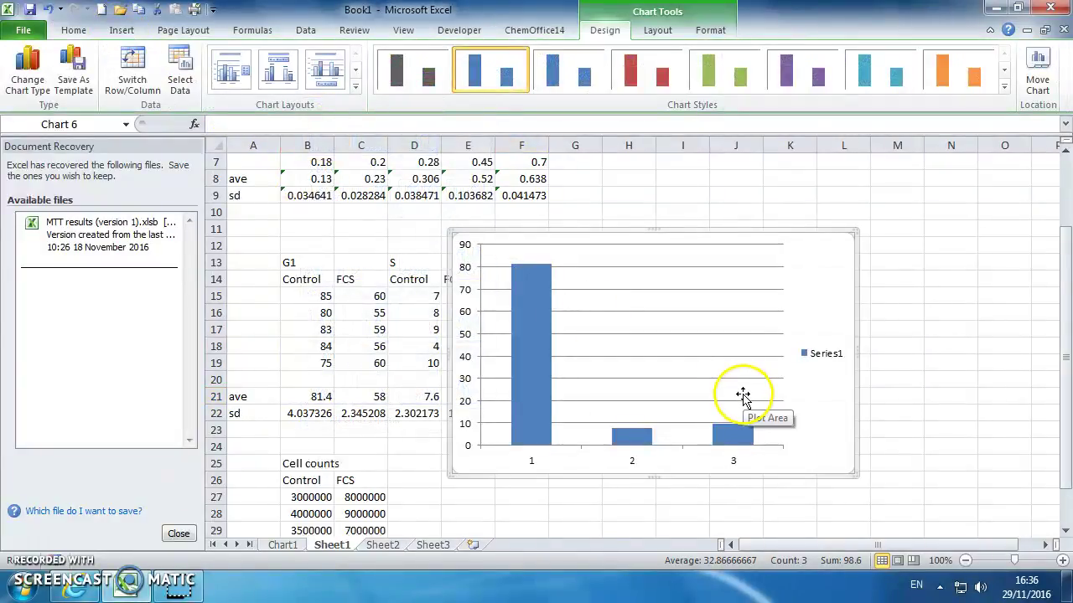
{"action": "right_click", "coordinate": [692, 390]}
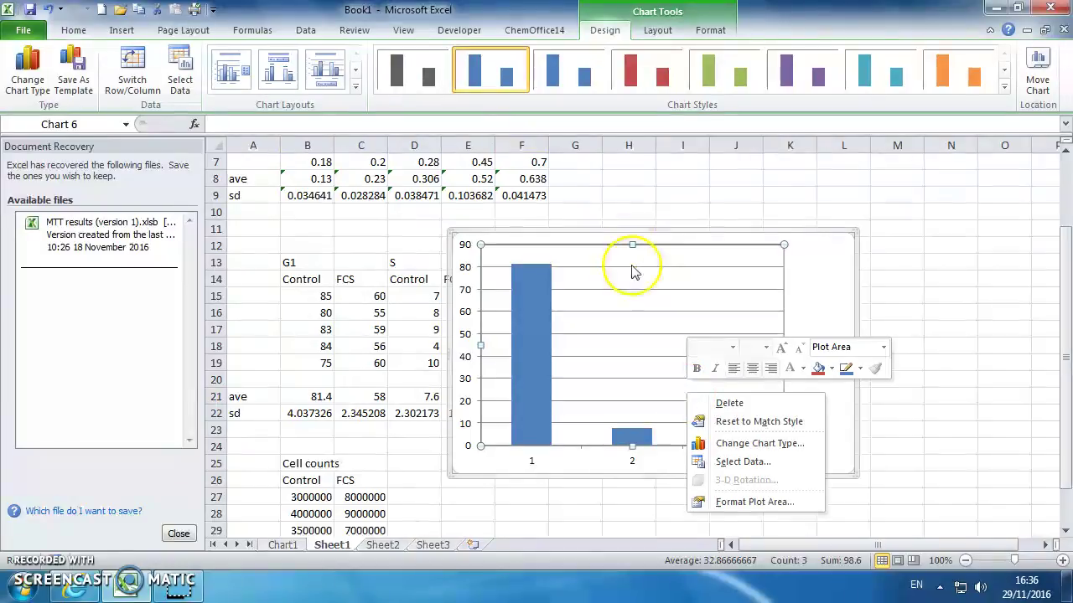
{"action": "left_click", "coordinate": [743, 461]}
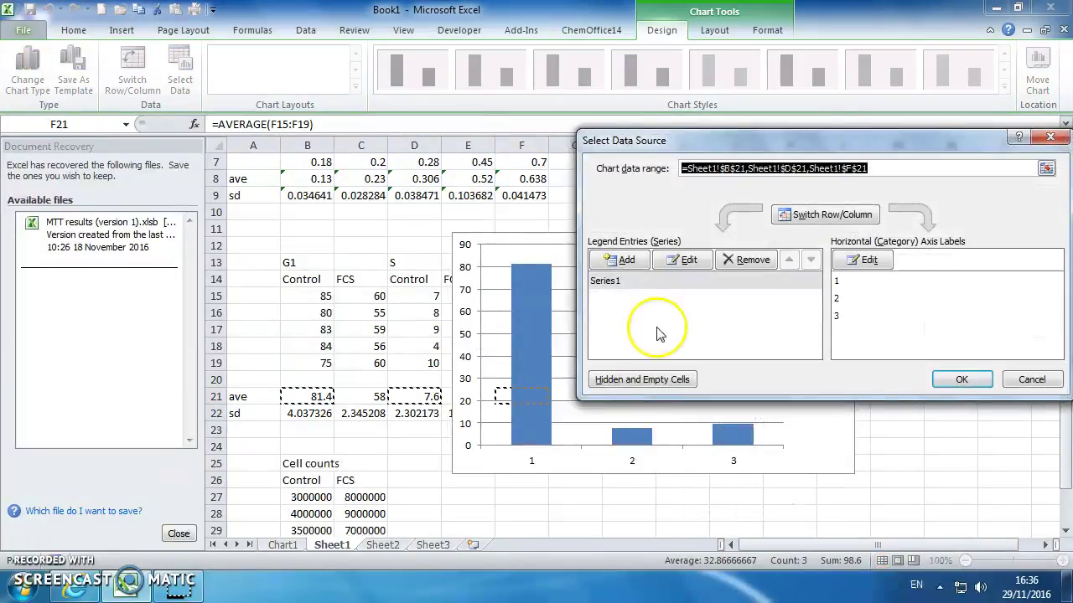
{"action": "left_click", "coordinate": [622, 258]}
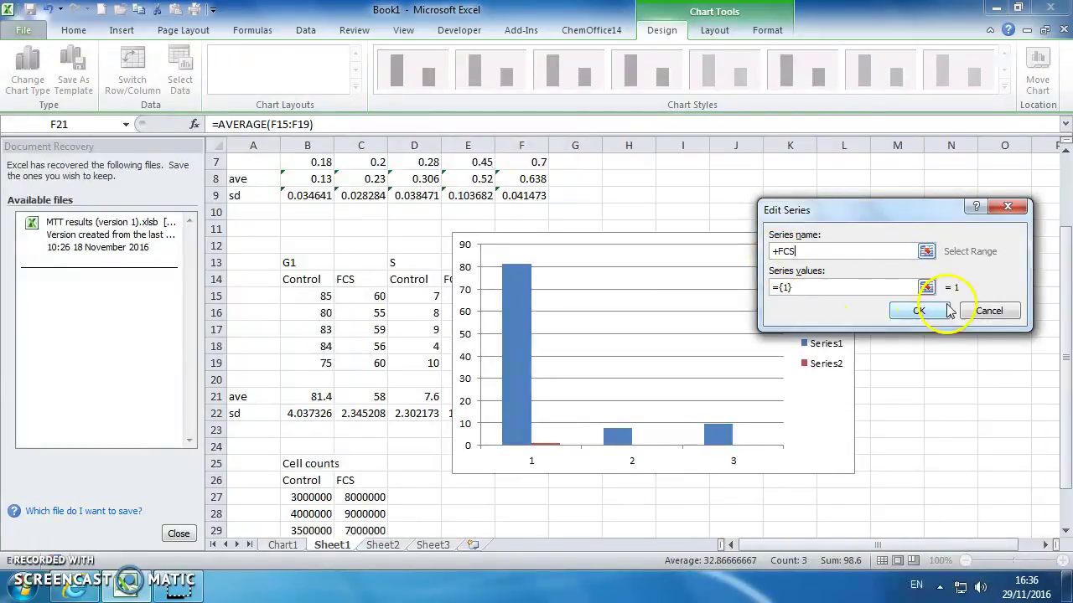
{"action": "left_click", "coordinate": [926, 287]}
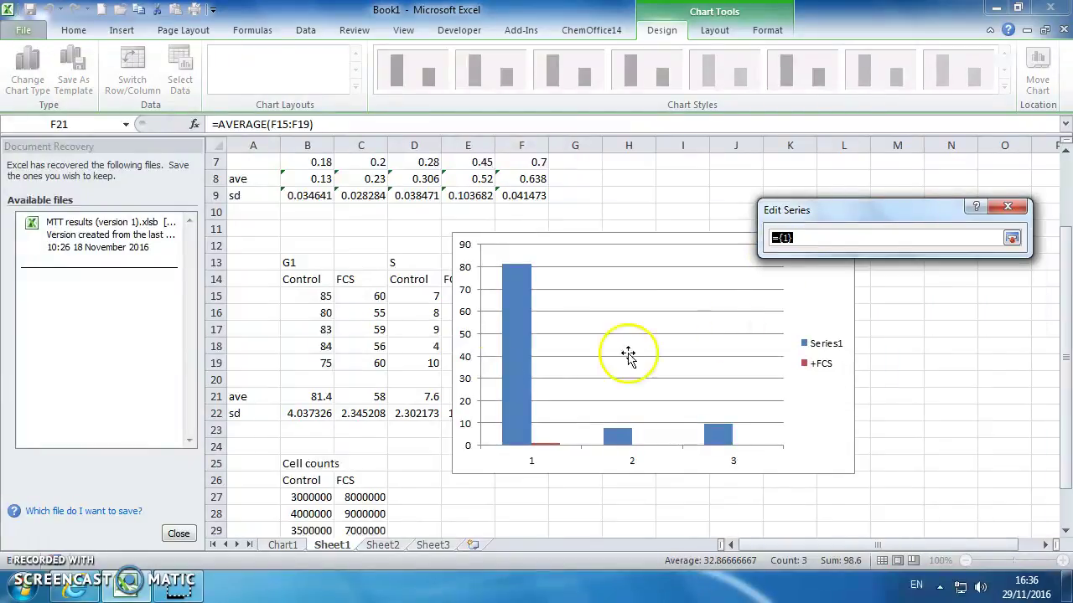
{"action": "left_click", "coordinate": [372, 396]}
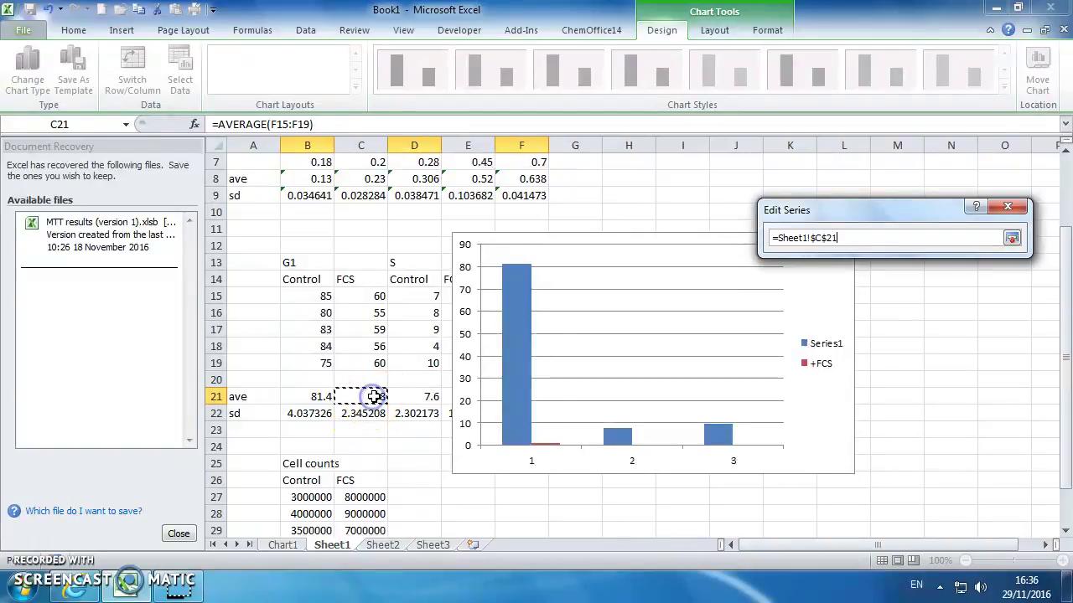
{"action": "left_click", "coordinate": [453, 400]}
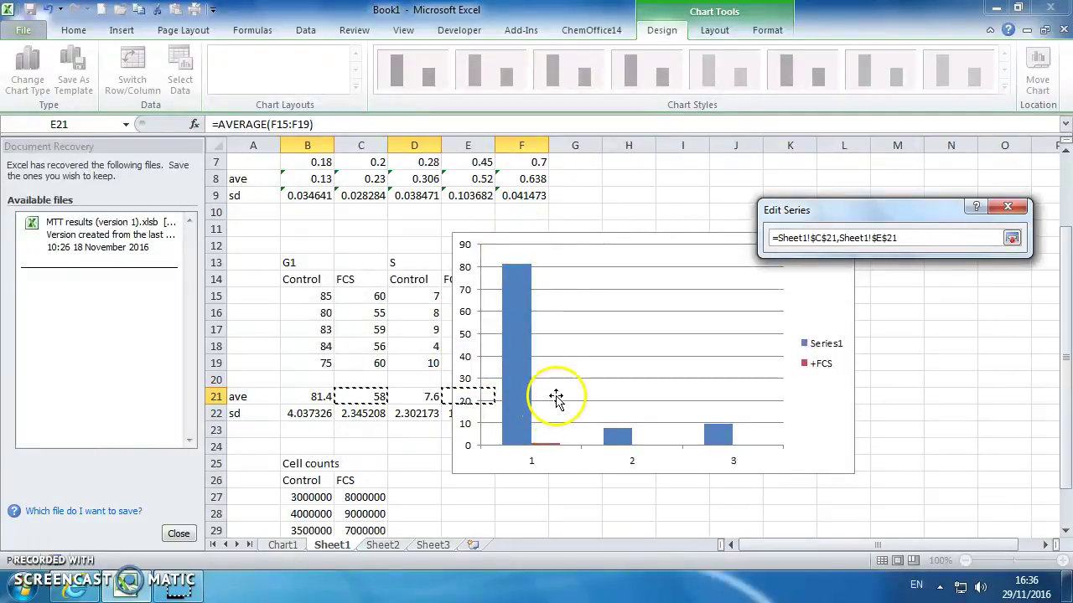
{"action": "left_click", "coordinate": [1012, 238]}
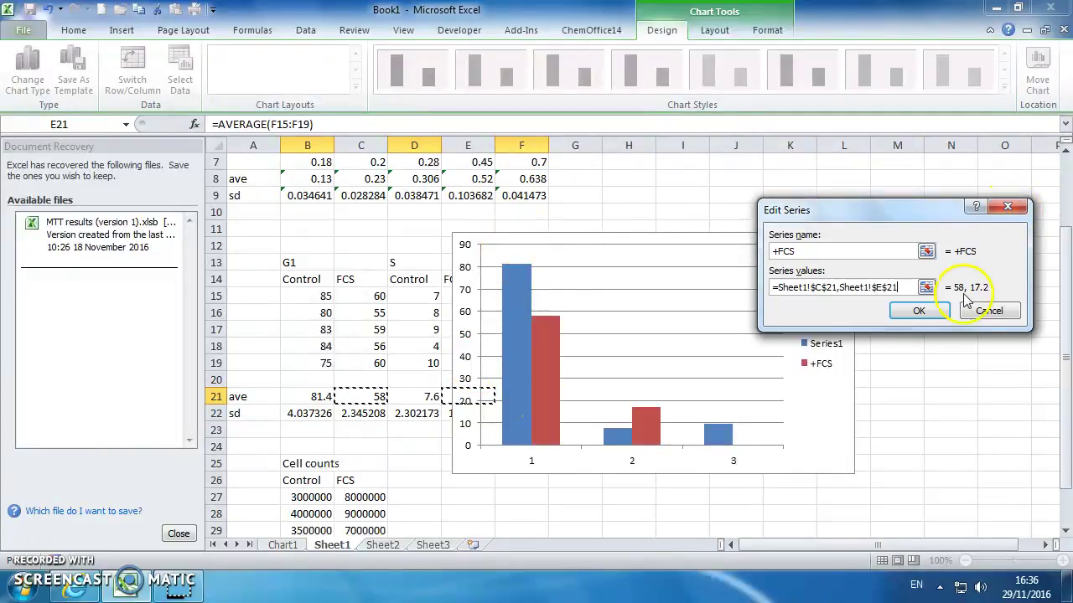
{"action": "left_click", "coordinate": [989, 311]}
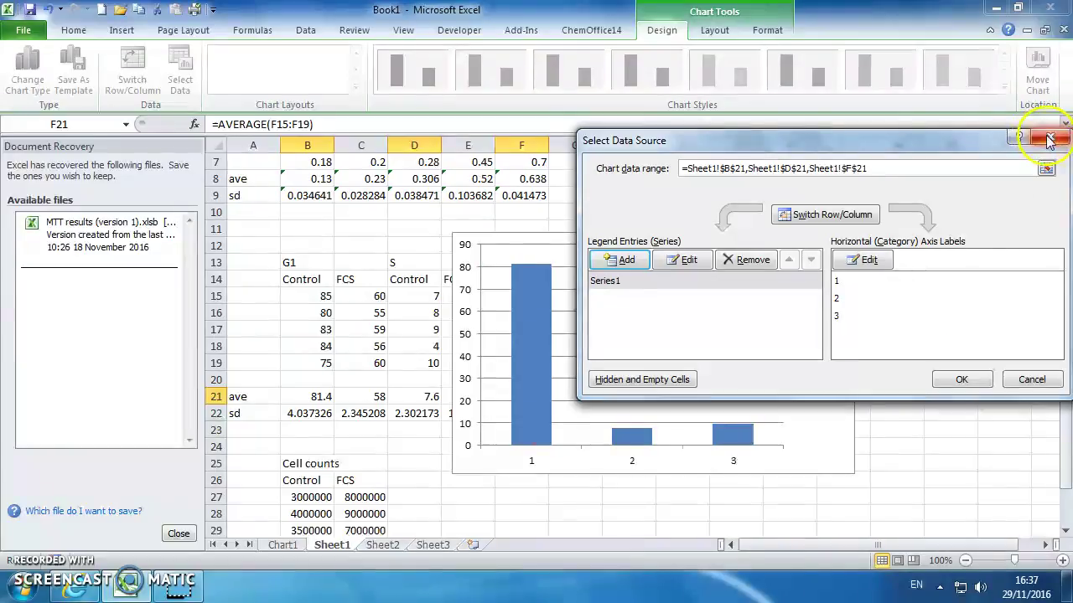
{"action": "left_click", "coordinate": [1036, 142]}
Step: Move the chart clear of the data table and add a series named +FCS with values from C21, E21 and G21
{"action": "left_click_drag", "start_coordinate": [601, 232], "coordinate": [768, 218]}
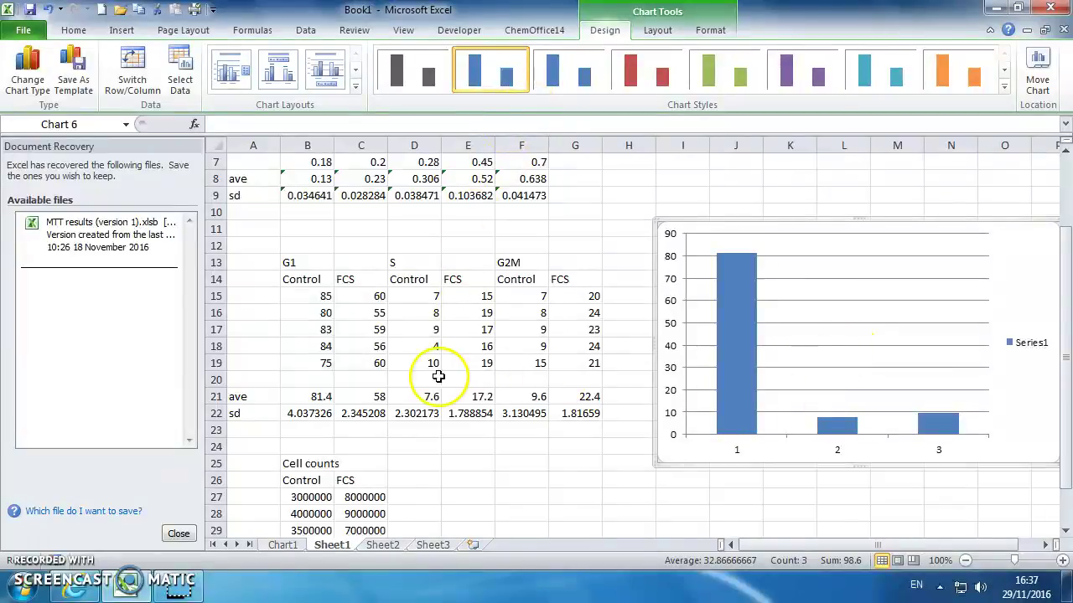
{"action": "right_click", "coordinate": [846, 311]}
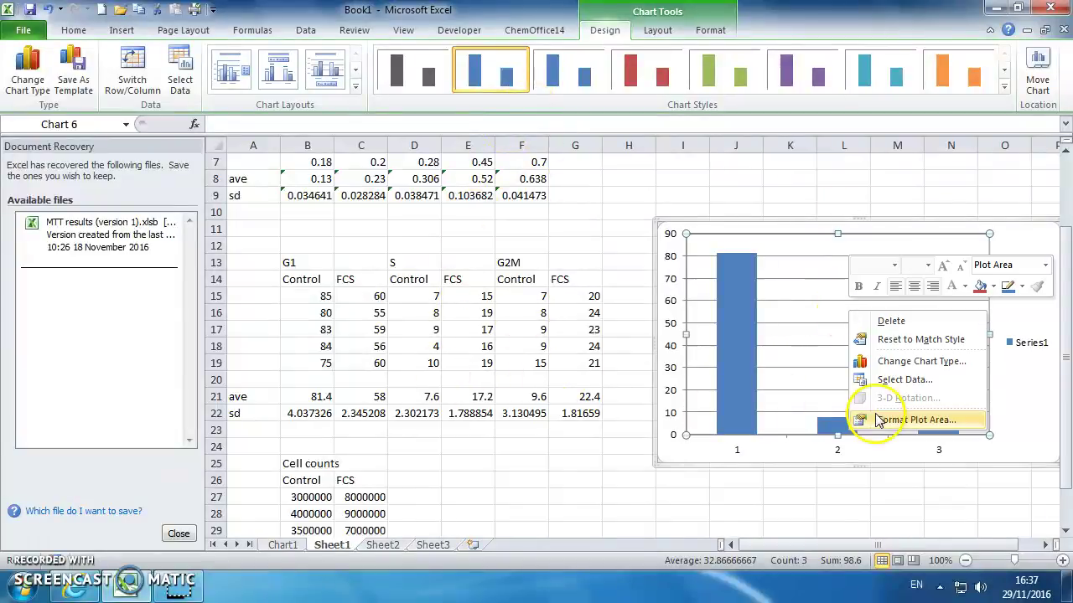
{"action": "left_click", "coordinate": [904, 380]}
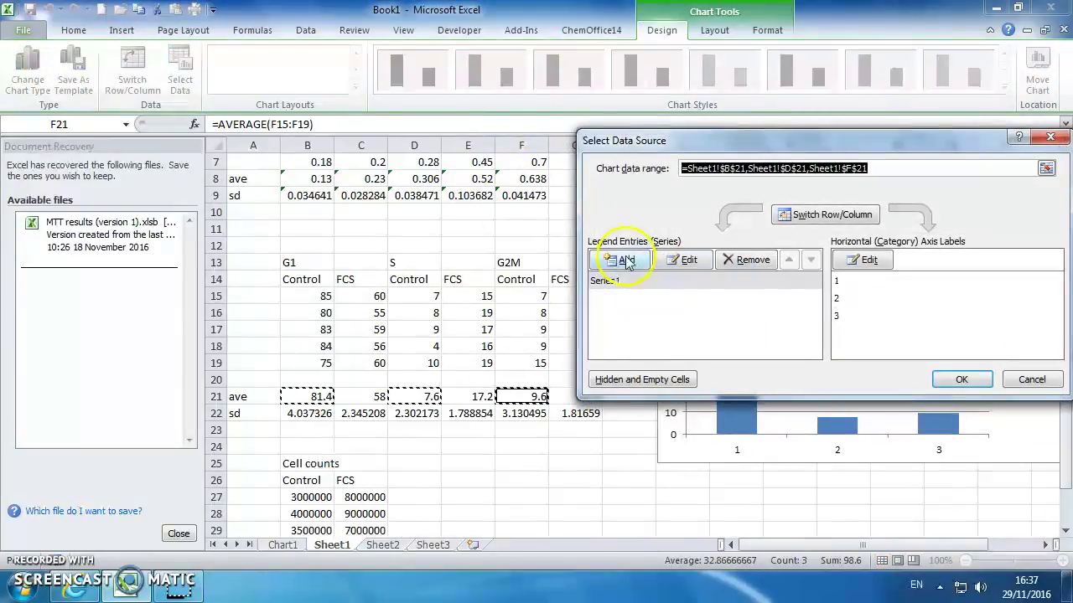
{"action": "left_click", "coordinate": [627, 261]}
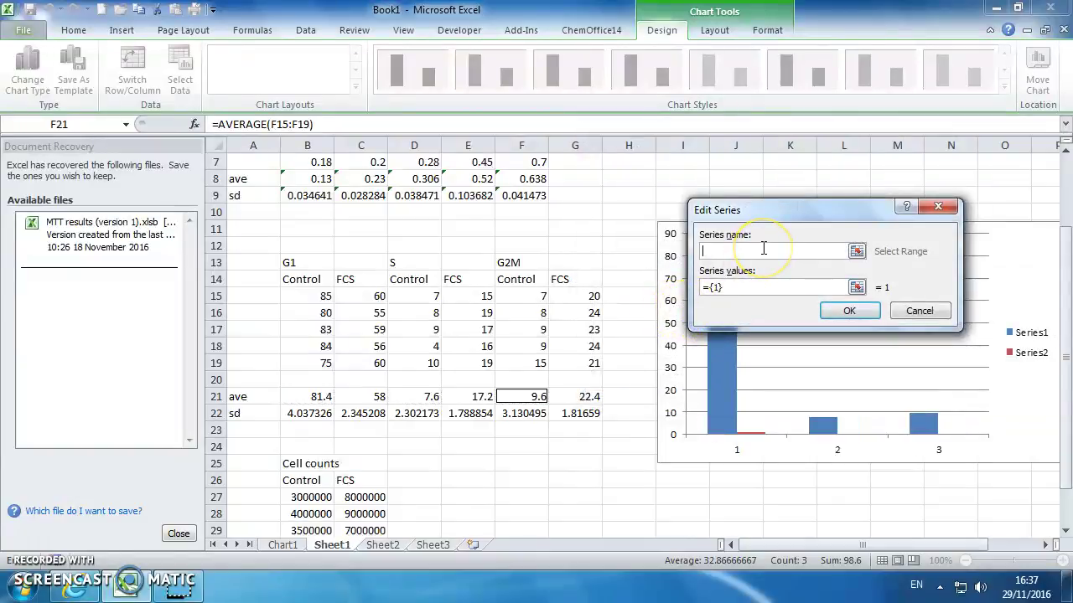
{"action": "left_click", "coordinate": [856, 289]}
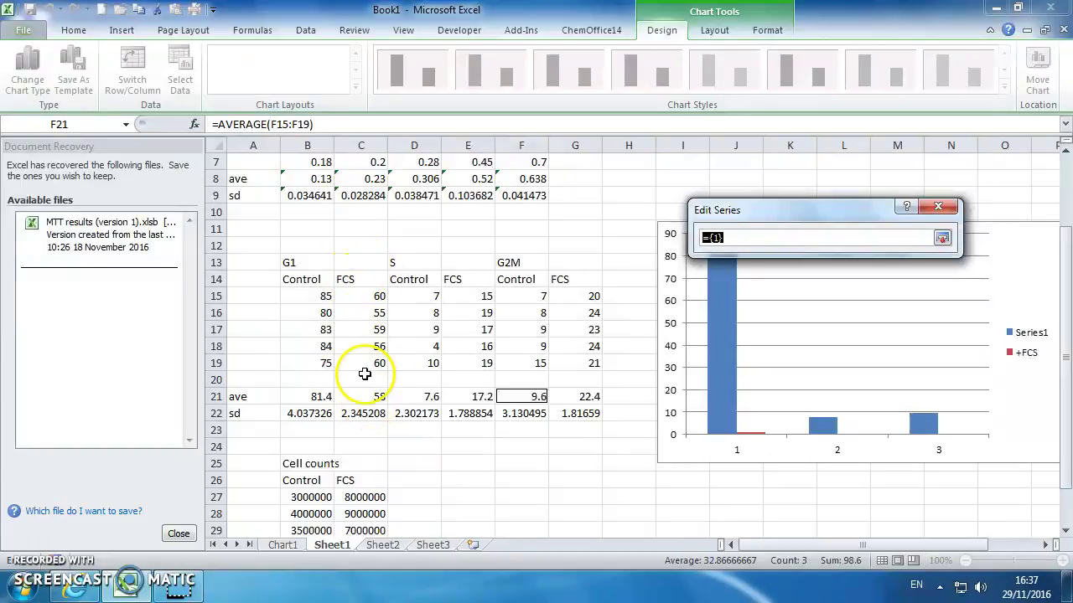
{"action": "left_click", "coordinate": [371, 399]}
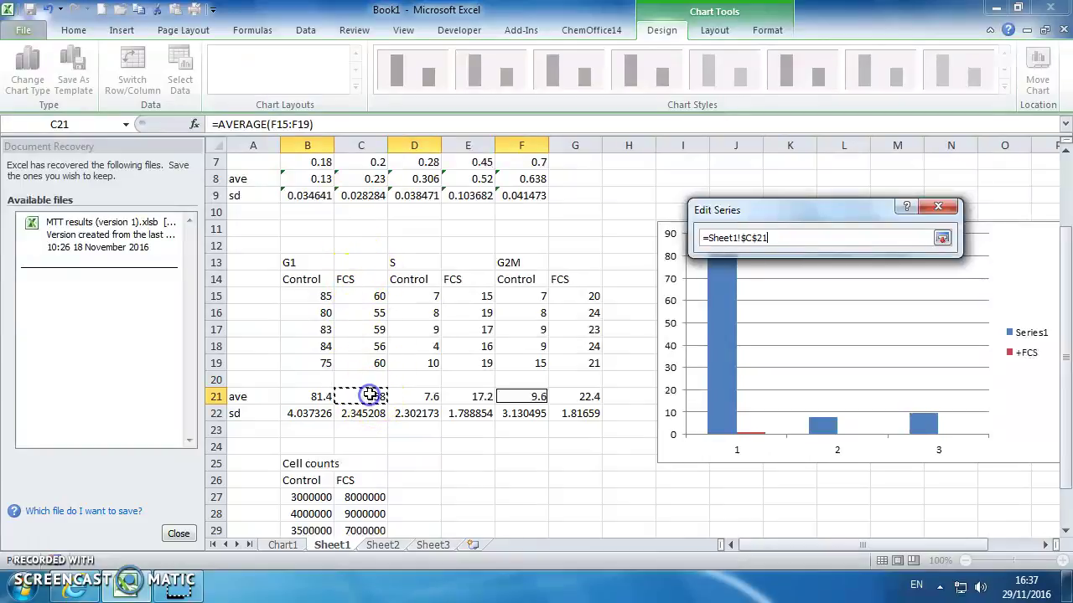
{"action": "left_click", "coordinate": [478, 399], "text": "ctrl"}
{"action": "left_click", "coordinate": [576, 396], "text": "ctrl"}
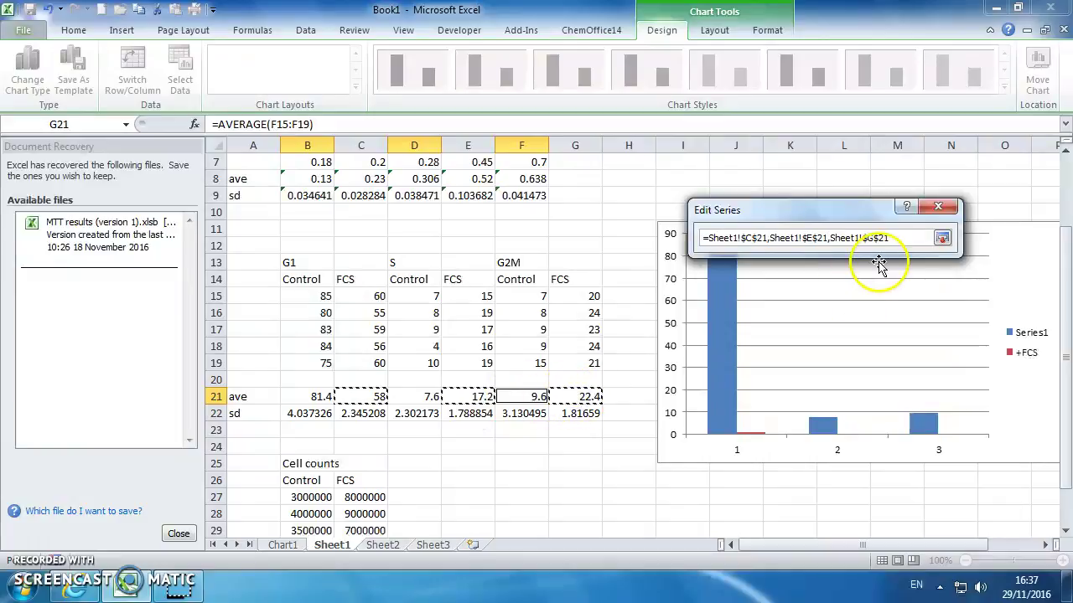
{"action": "left_click", "coordinate": [941, 238]}
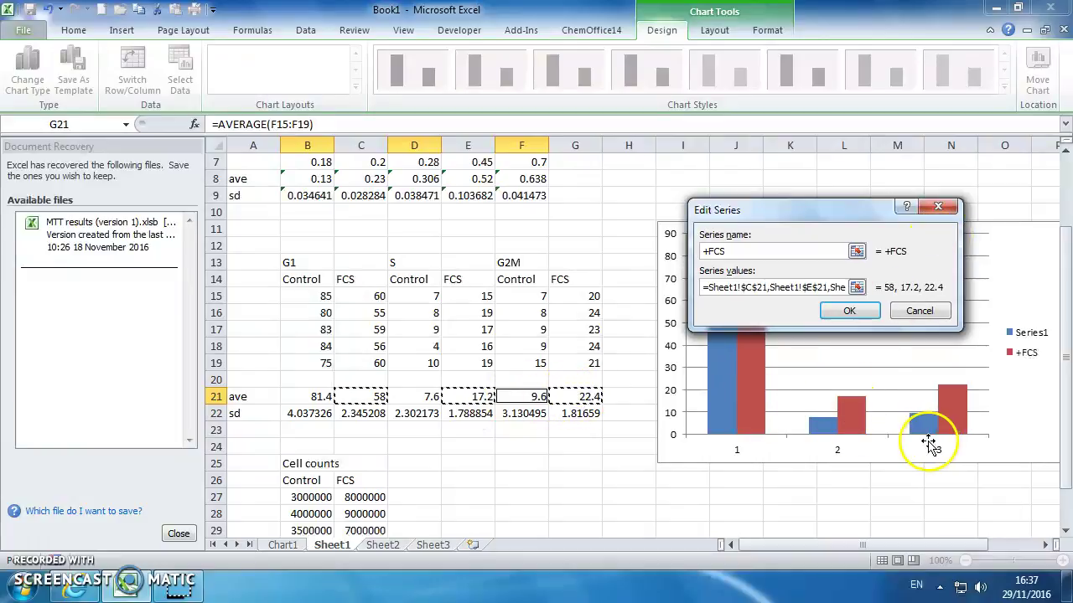
{"action": "left_click", "coordinate": [849, 311]}
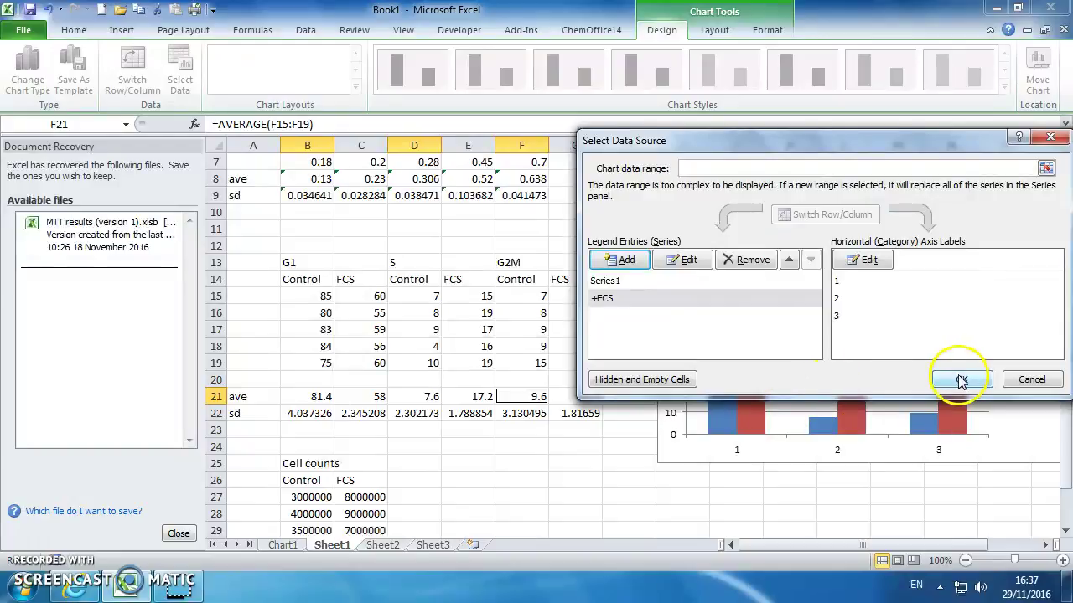
Step: Set the chart's horizontal axis labels to G1, S and G2M from cells B13, D13 and F13
{"action": "left_click", "coordinate": [868, 261]}
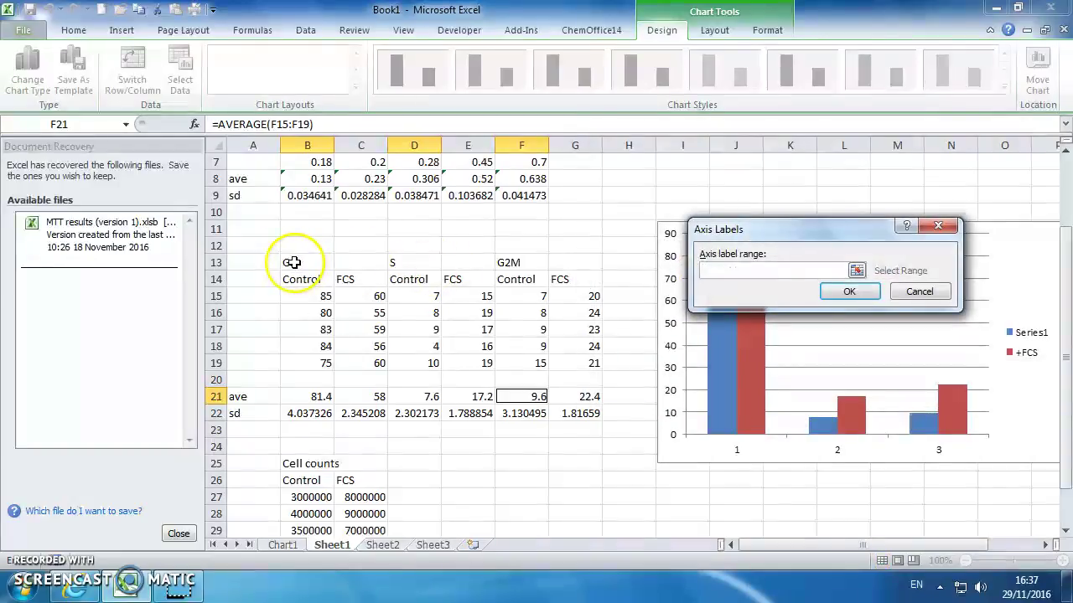
{"action": "left_click", "coordinate": [292, 263]}
{"action": "left_click", "coordinate": [403, 262], "text": "ctrl"}
{"action": "left_click", "coordinate": [499, 262], "text": "ctrl"}
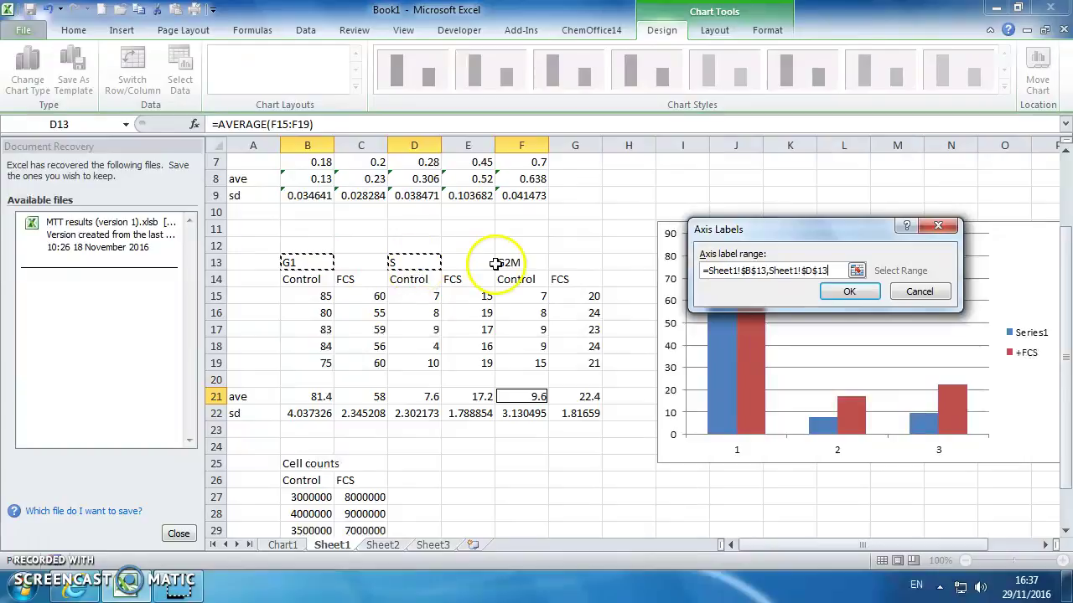
{"action": "left_click", "coordinate": [849, 291]}
{"action": "left_click", "coordinate": [962, 381]}
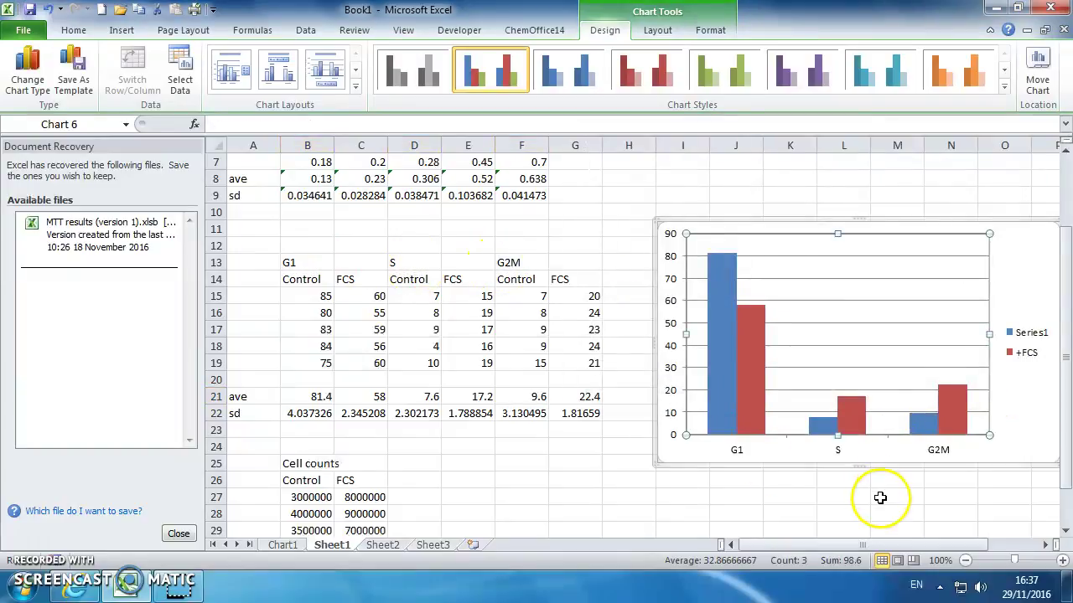
Step: Rename the chart's Series1 to Control
{"action": "left_click", "coordinate": [1035, 335]}
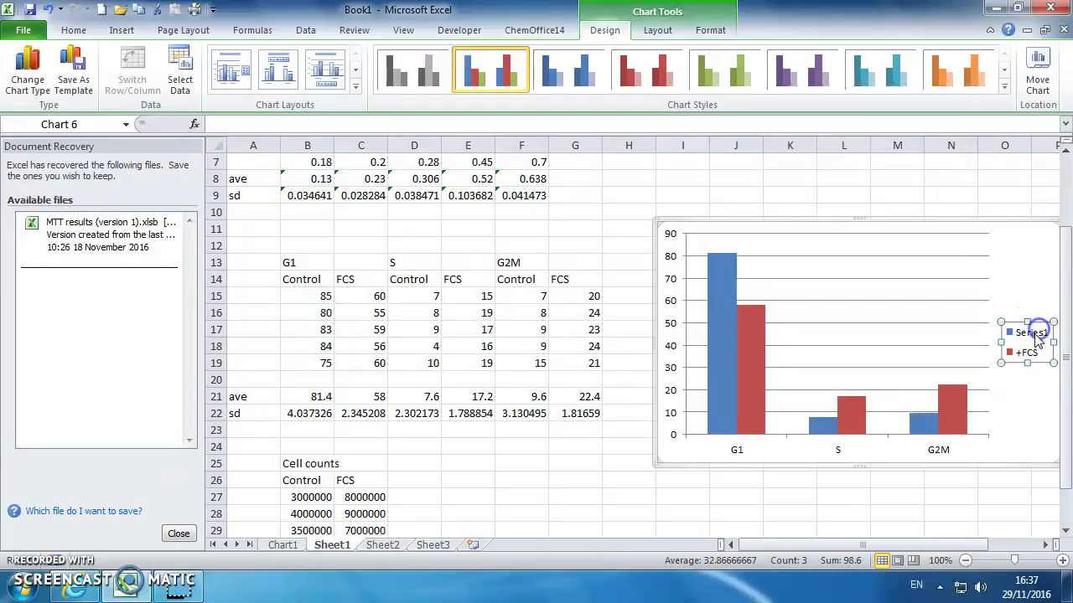
{"action": "right_click", "coordinate": [947, 372]}
{"action": "left_click", "coordinate": [872, 440]}
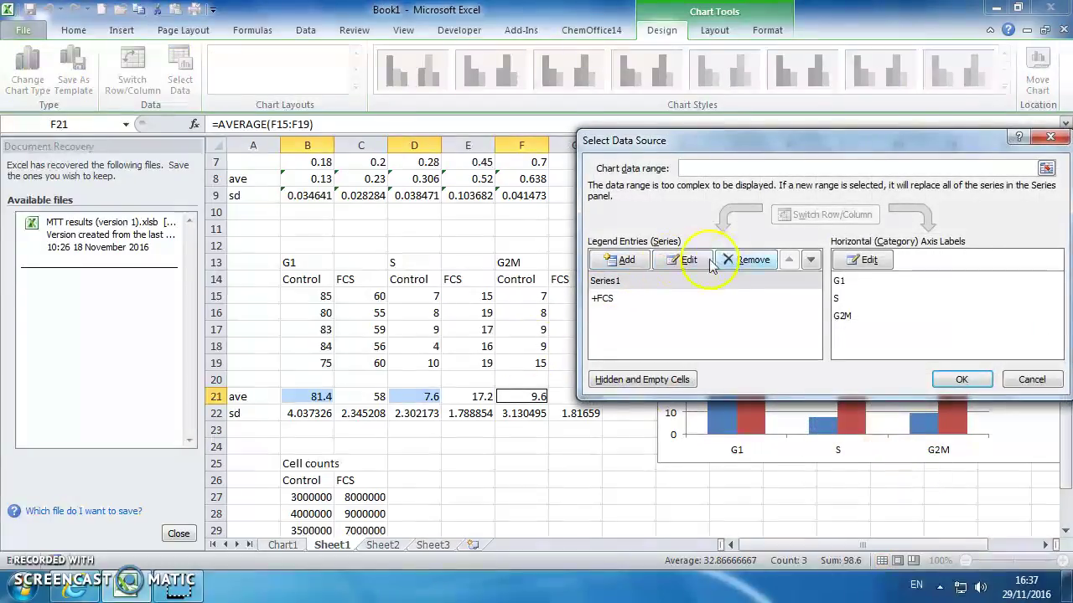
{"action": "left_click", "coordinate": [687, 260]}
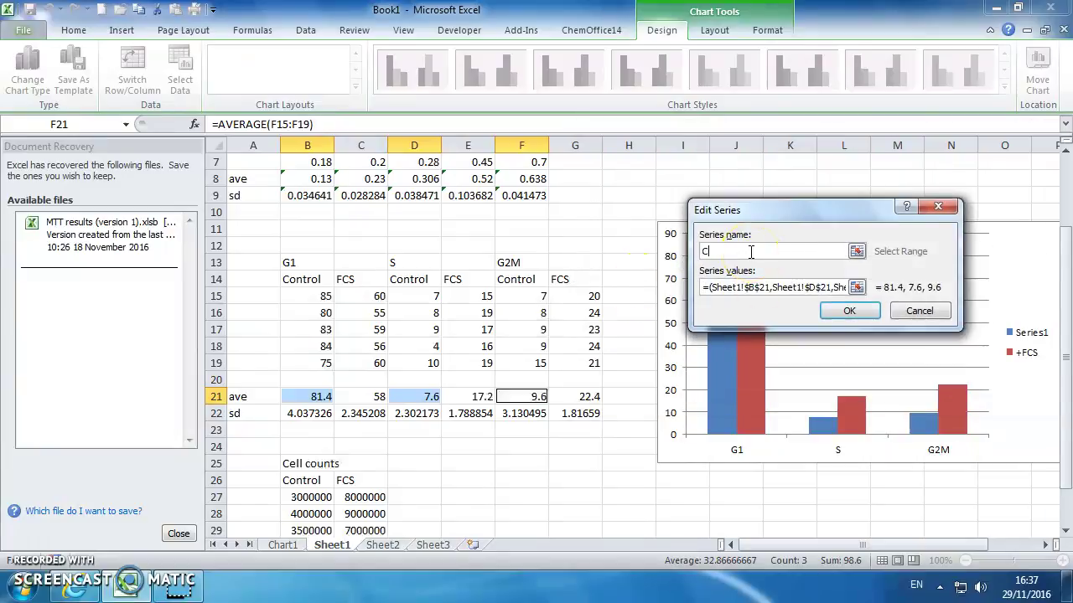
{"action": "left_click", "coordinate": [848, 310]}
{"action": "left_click", "coordinate": [962, 378]}
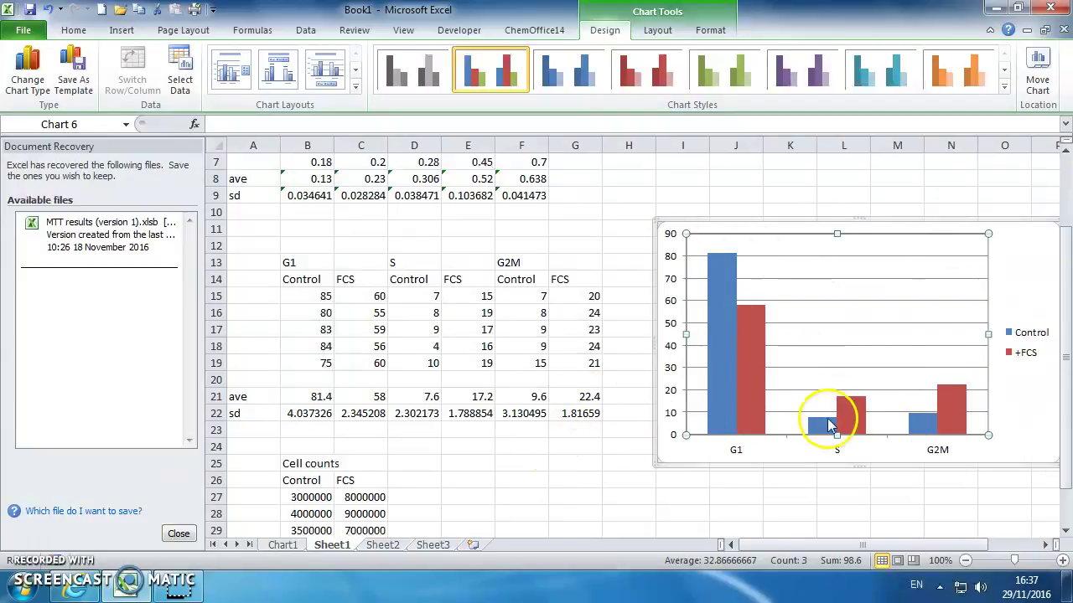
Step: Add custom error bars to the Control series, with positive error values from the standard deviations in B22, D22 and F22
{"action": "left_click", "coordinate": [723, 402]}
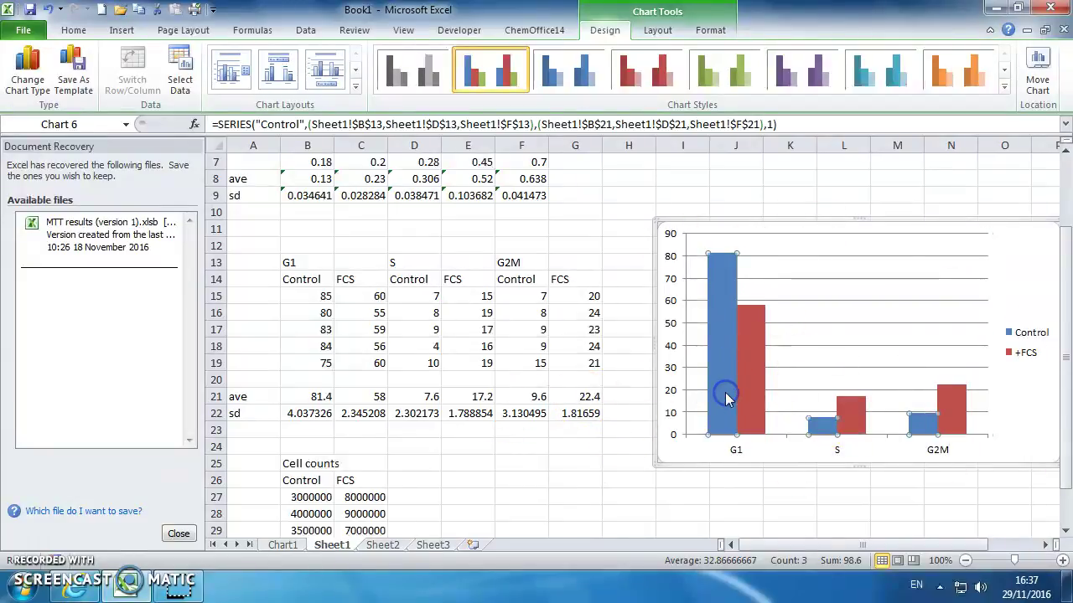
{"action": "left_click", "coordinate": [658, 30]}
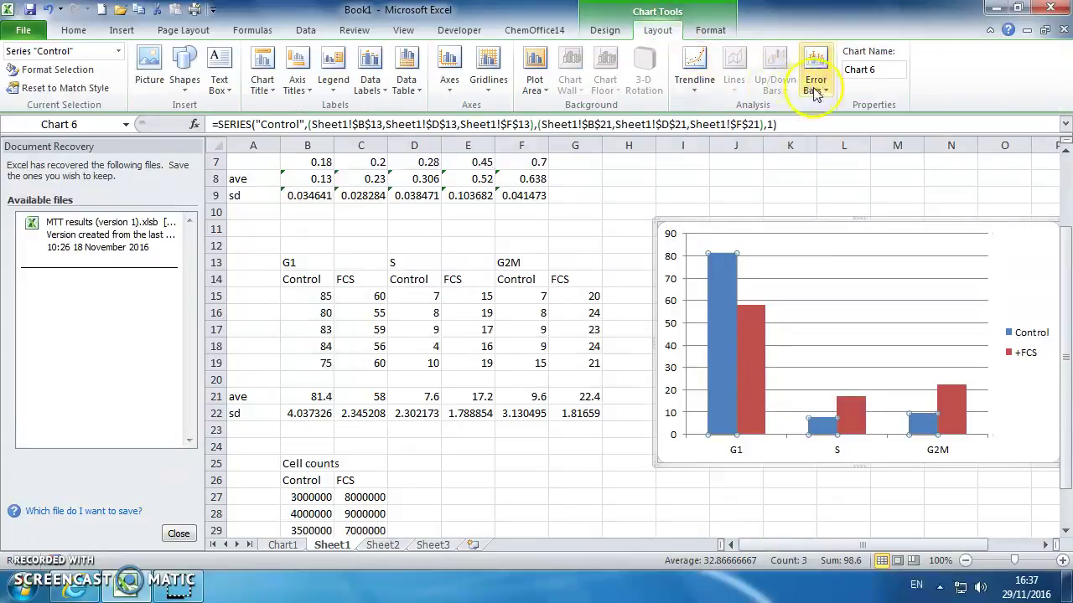
{"action": "left_click", "coordinate": [814, 84]}
{"action": "left_click", "coordinate": [884, 261]}
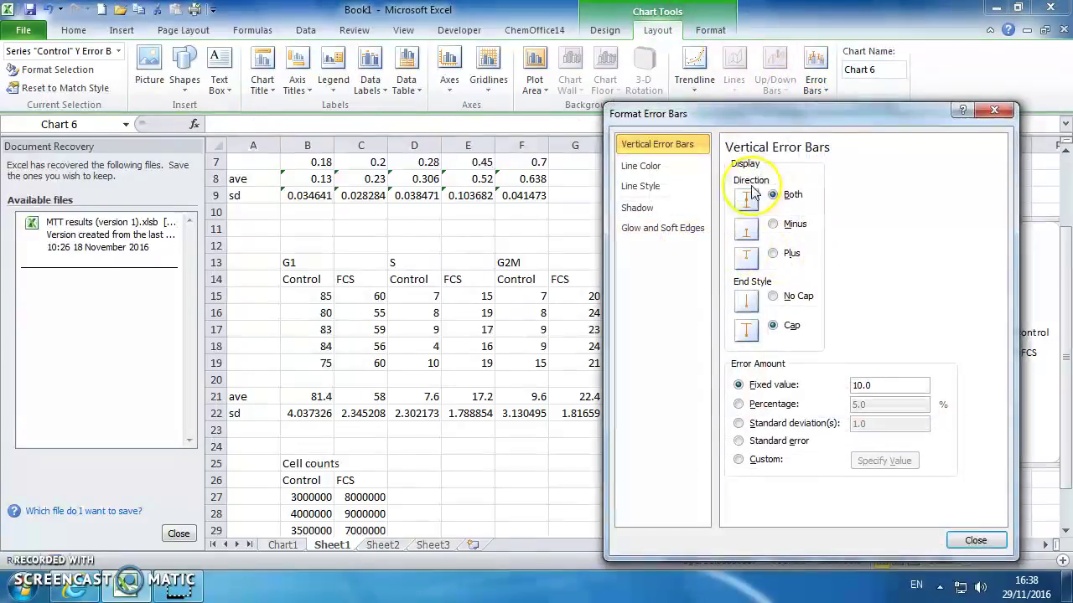
{"action": "left_click", "coordinate": [738, 459]}
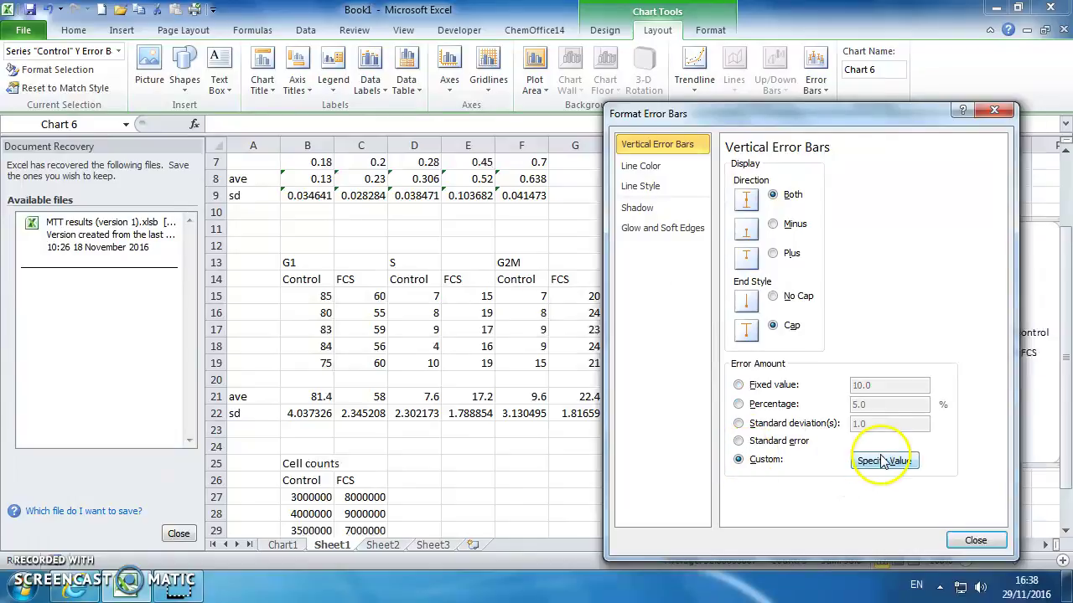
{"action": "left_click", "coordinate": [884, 461]}
{"action": "left_click", "coordinate": [310, 414]}
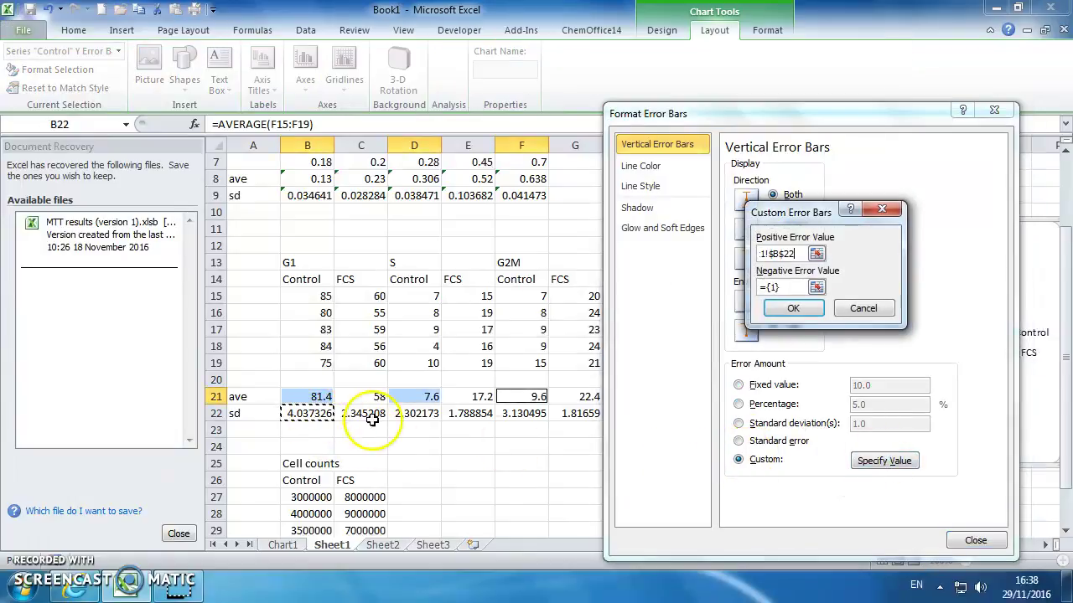
{"action": "left_click", "coordinate": [422, 414]}
{"action": "left_click", "coordinate": [521, 413]}
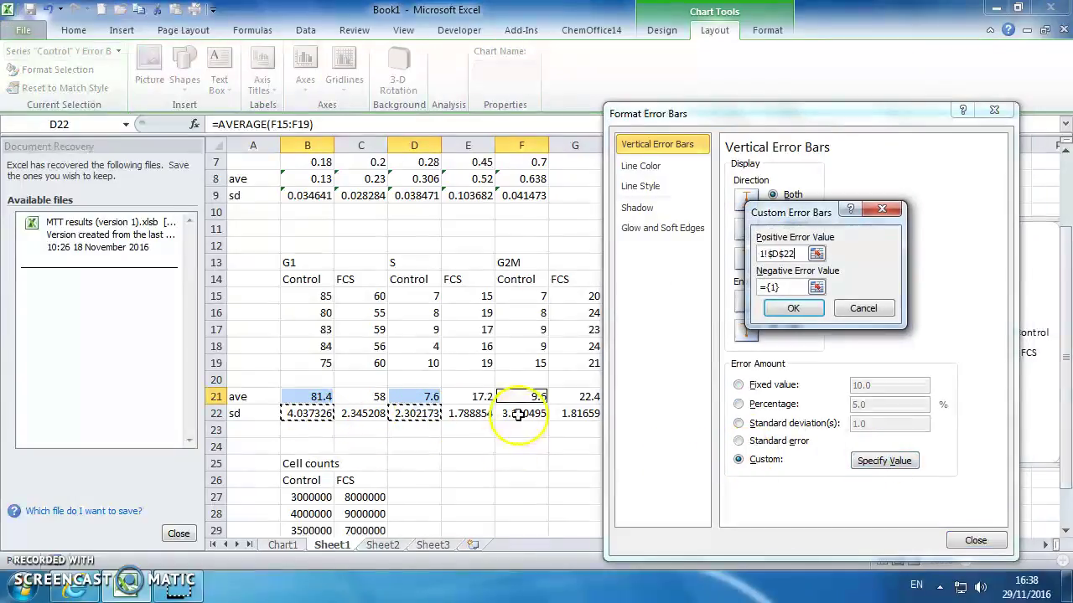
Step: Set the Control error bars' negative error values to B22, D22 and F22 and finish the error bar formatting
{"action": "left_click", "coordinate": [817, 286]}
{"action": "left_click", "coordinate": [312, 413]}
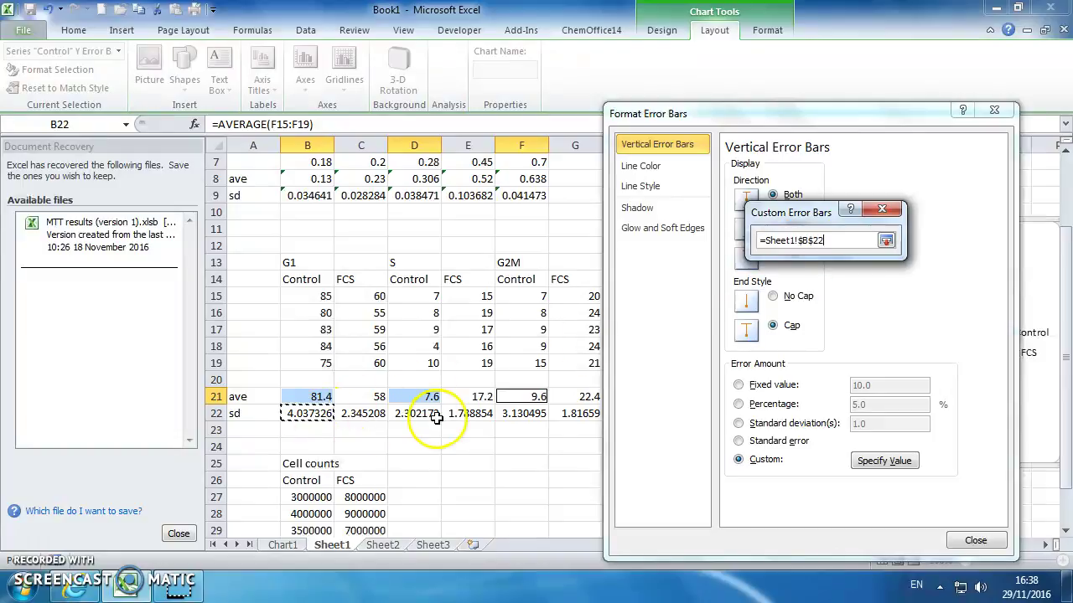
{"action": "left_click", "coordinate": [423, 414], "text": "ctrl"}
{"action": "left_click", "coordinate": [521, 413], "text": "ctrl"}
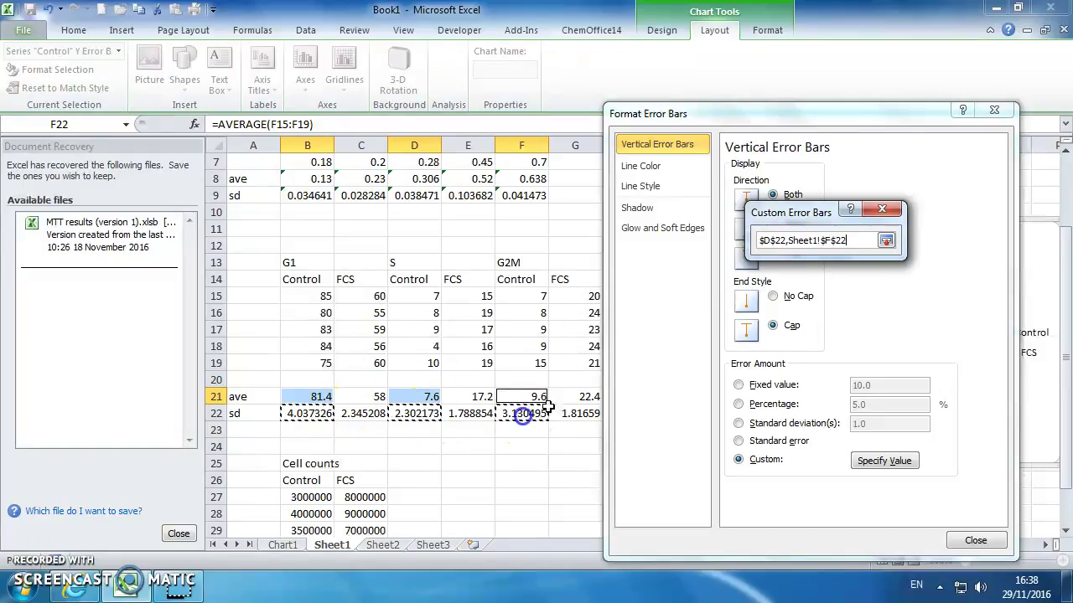
{"action": "left_click", "coordinate": [885, 240]}
{"action": "left_click", "coordinate": [796, 308]}
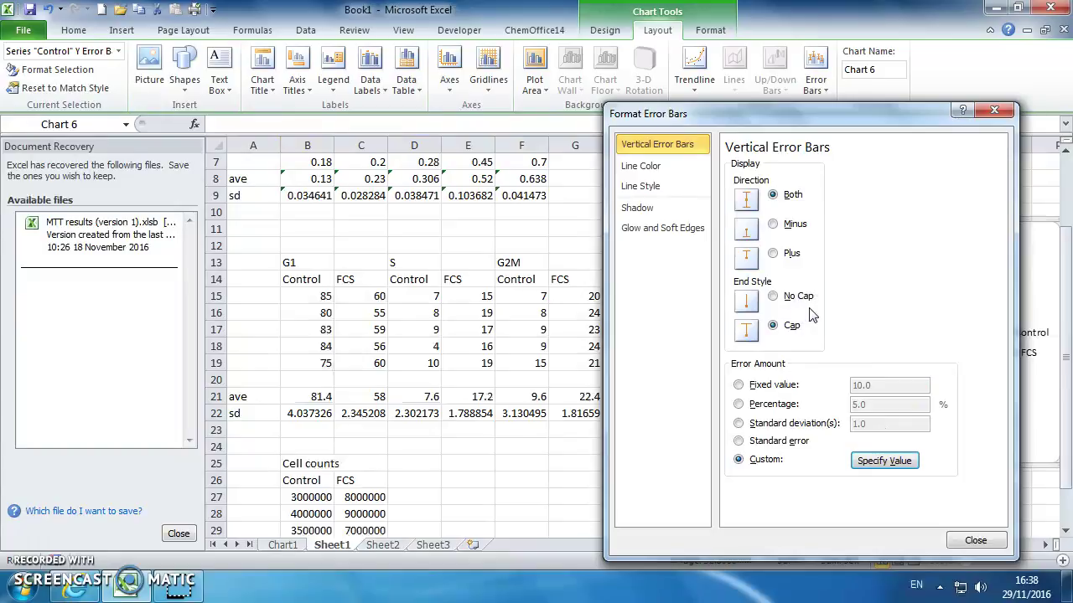
{"action": "left_click", "coordinate": [976, 541]}
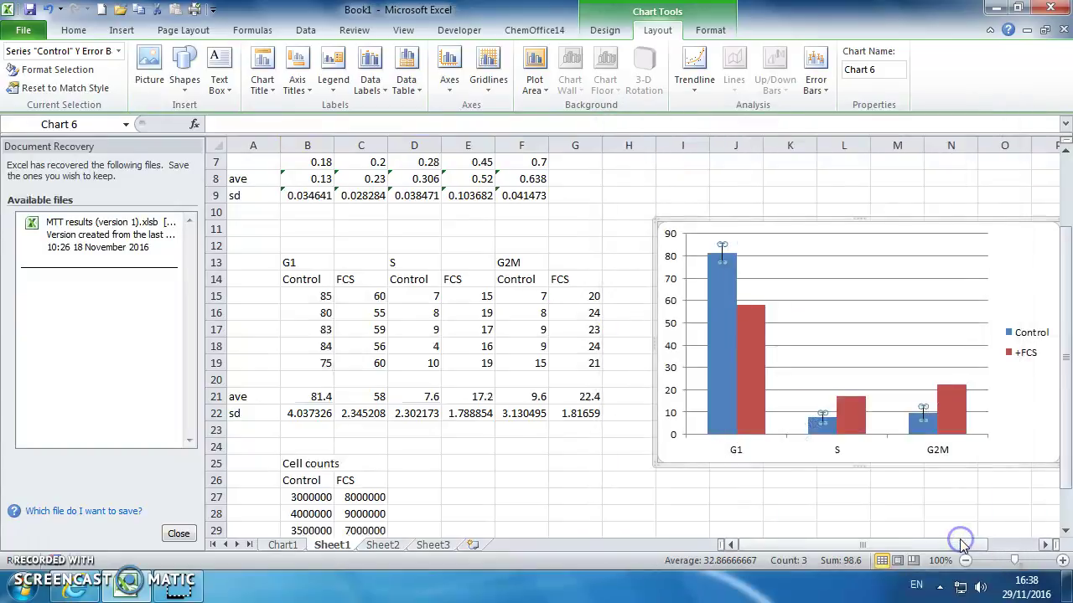
Step: Add custom error bars to the +FCS series, with positive error values from the standard deviations in C22, E22 and G22
{"action": "left_click", "coordinate": [747, 369]}
{"action": "left_click", "coordinate": [815, 76]}
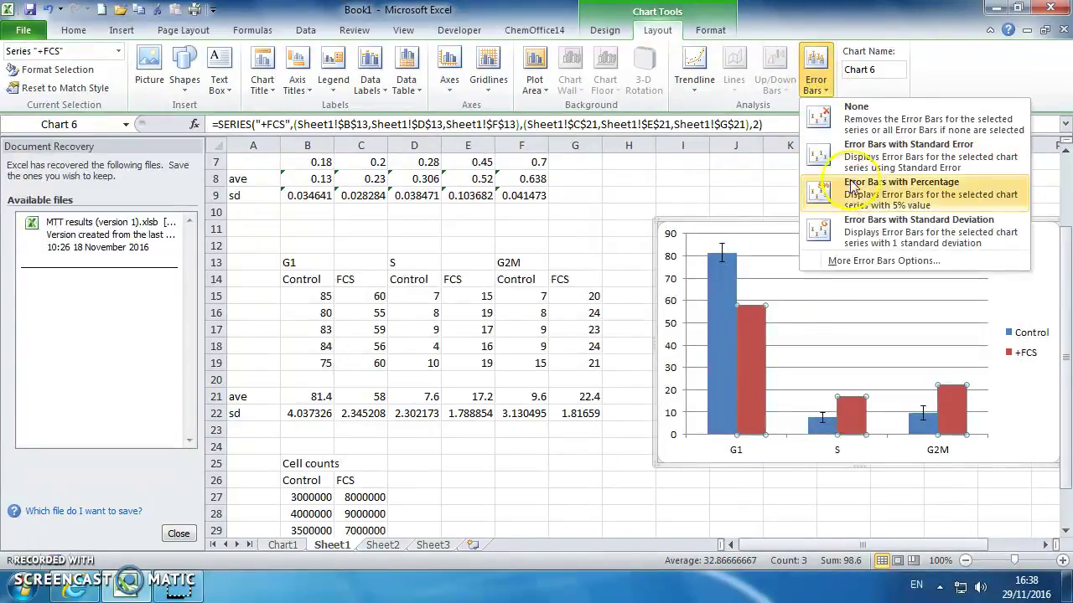
{"action": "left_click", "coordinate": [852, 262]}
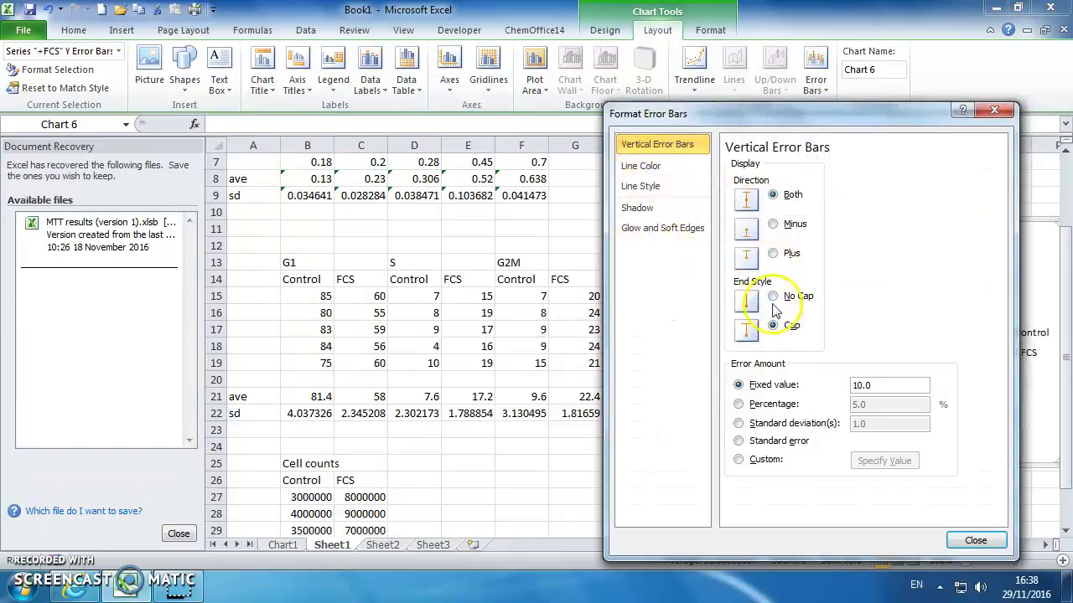
{"action": "left_click", "coordinate": [738, 459]}
{"action": "left_click", "coordinate": [883, 461]}
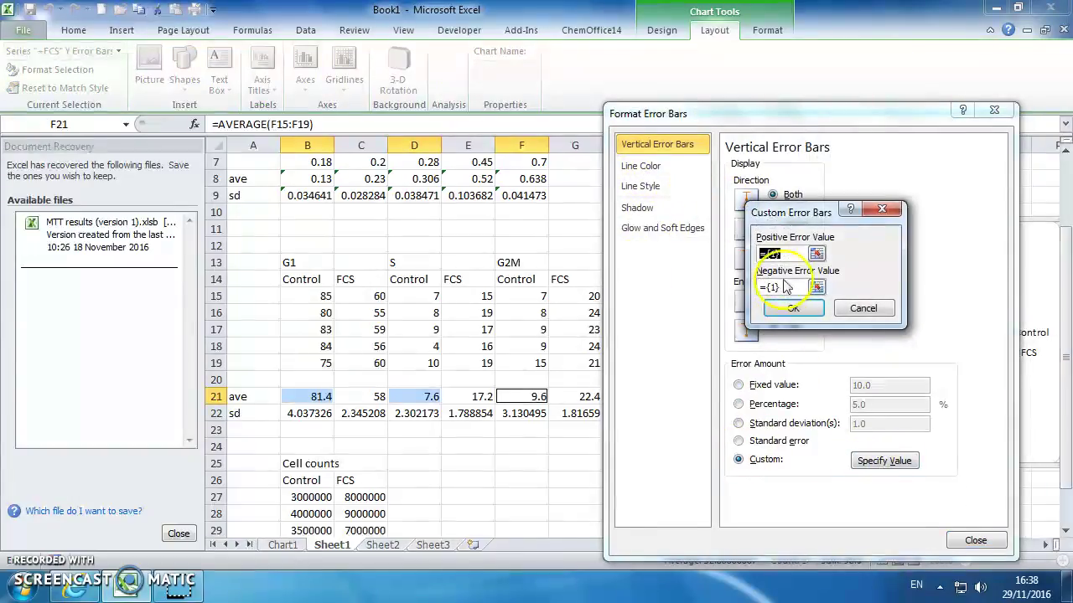
{"action": "left_click", "coordinate": [816, 254]}
{"action": "left_click", "coordinate": [364, 414]}
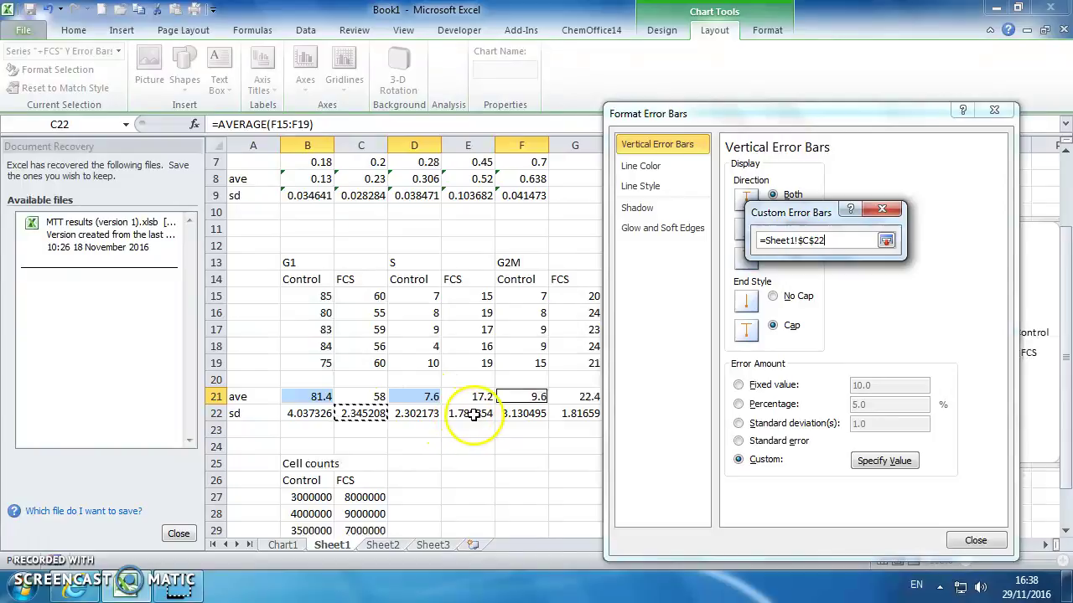
{"action": "left_click", "coordinate": [474, 414], "text": "ctrl"}
{"action": "left_click", "coordinate": [575, 414], "text": "ctrl"}
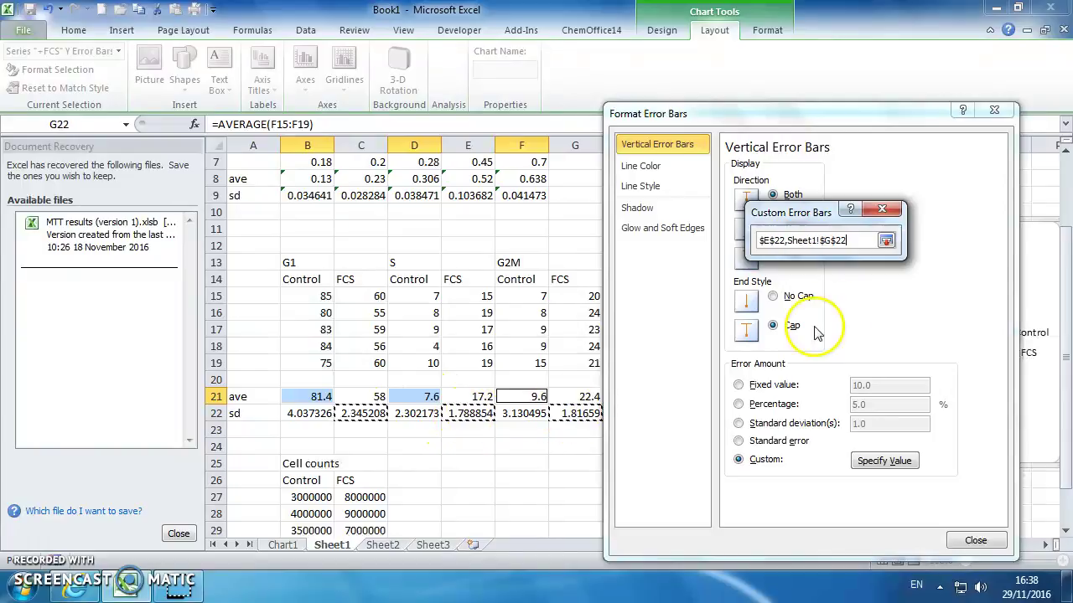
{"action": "left_click", "coordinate": [886, 241]}
Step: Set the +FCS error bars' negative error values to C22, E22 and G22 and finish the error bar formatting
{"action": "left_click", "coordinate": [841, 283]}
{"action": "left_click", "coordinate": [364, 414]}
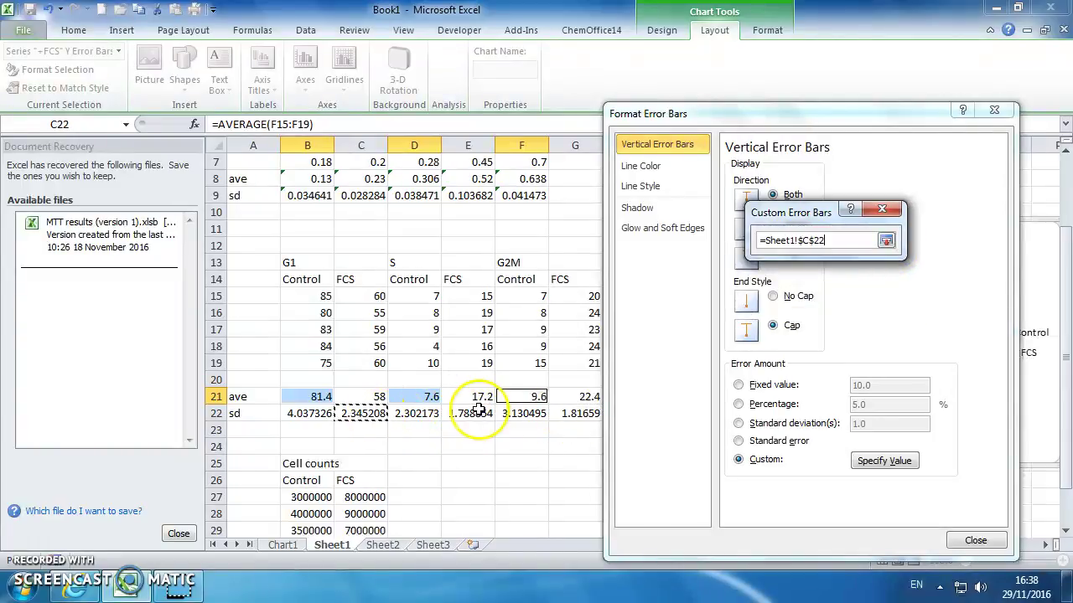
{"action": "left_click", "coordinate": [476, 413], "text": "ctrl"}
{"action": "left_click", "coordinate": [575, 414], "text": "ctrl"}
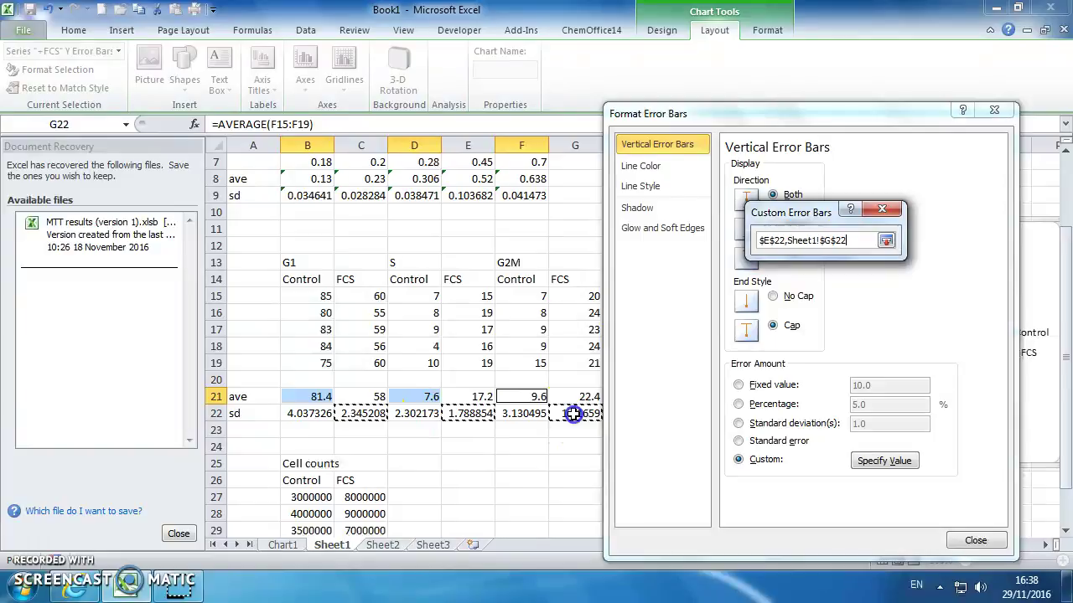
{"action": "left_click", "coordinate": [887, 241]}
{"action": "left_click", "coordinate": [833, 311]}
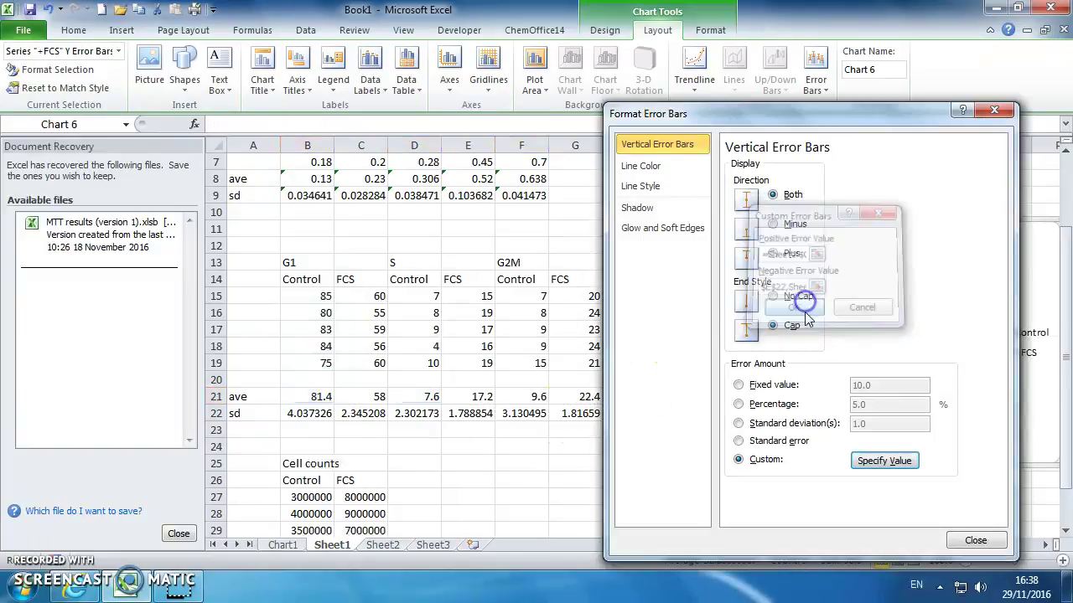
{"action": "left_click", "coordinate": [972, 542]}
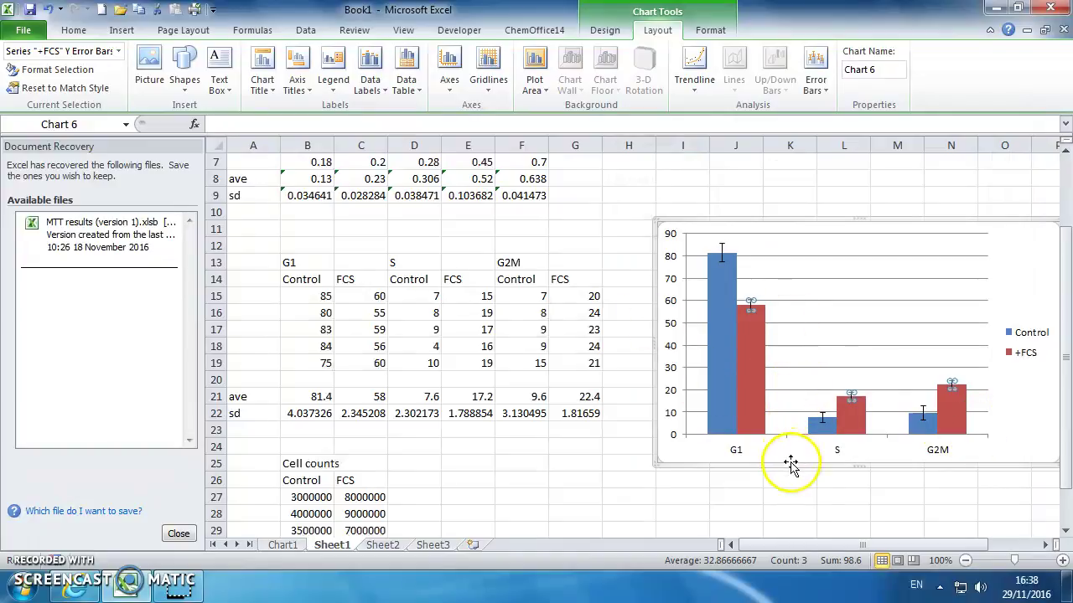
Step: Move the grouped Control and +FCS chart to a new sheet named Chart2
{"action": "scroll", "coordinate": [827, 378], "scroll_direction": "up", "scroll_amount": 2}
{"action": "scroll", "coordinate": [807, 409], "scroll_direction": "down", "scroll_amount": 4}
{"action": "right_click", "coordinate": [827, 359]}
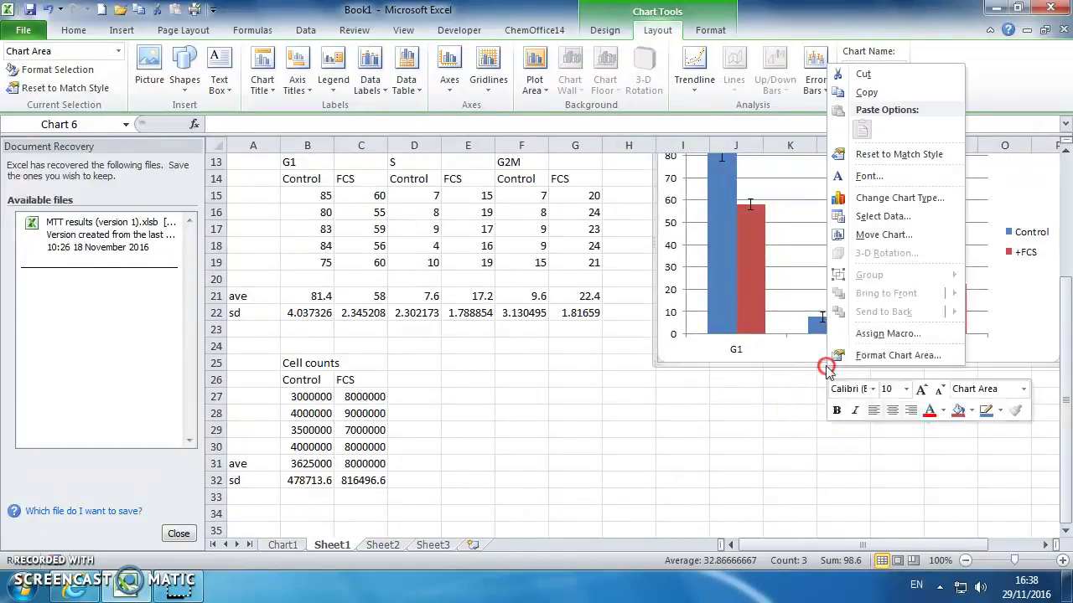
{"action": "left_click", "coordinate": [882, 235]}
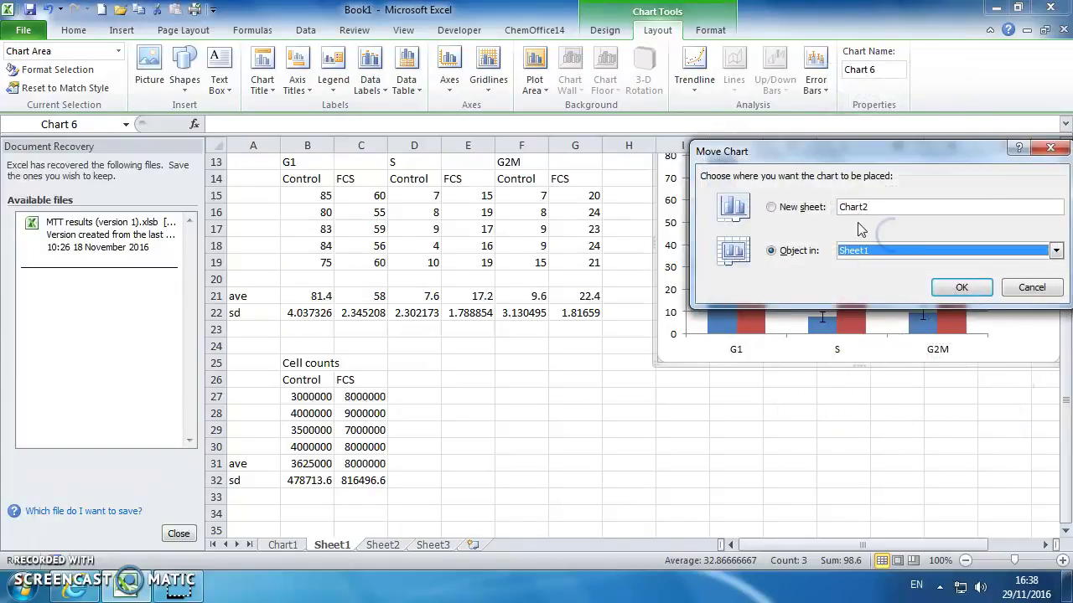
{"action": "left_click", "coordinate": [769, 207]}
{"action": "left_click", "coordinate": [961, 287]}
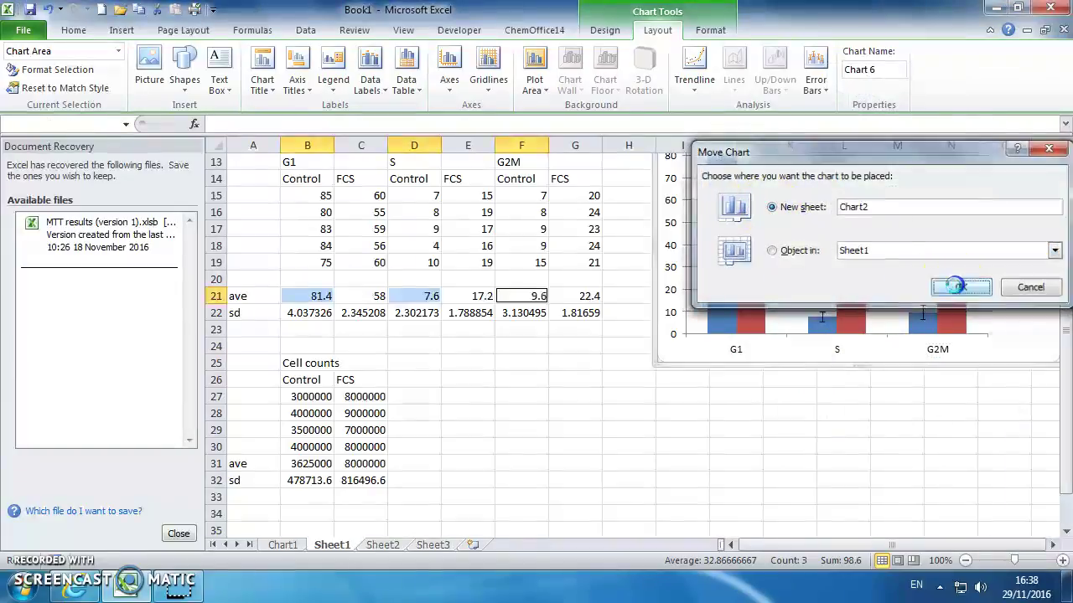
Step: Enlarge all text in the Chart2 chart to font size 28
{"action": "right_click", "coordinate": [341, 434]}
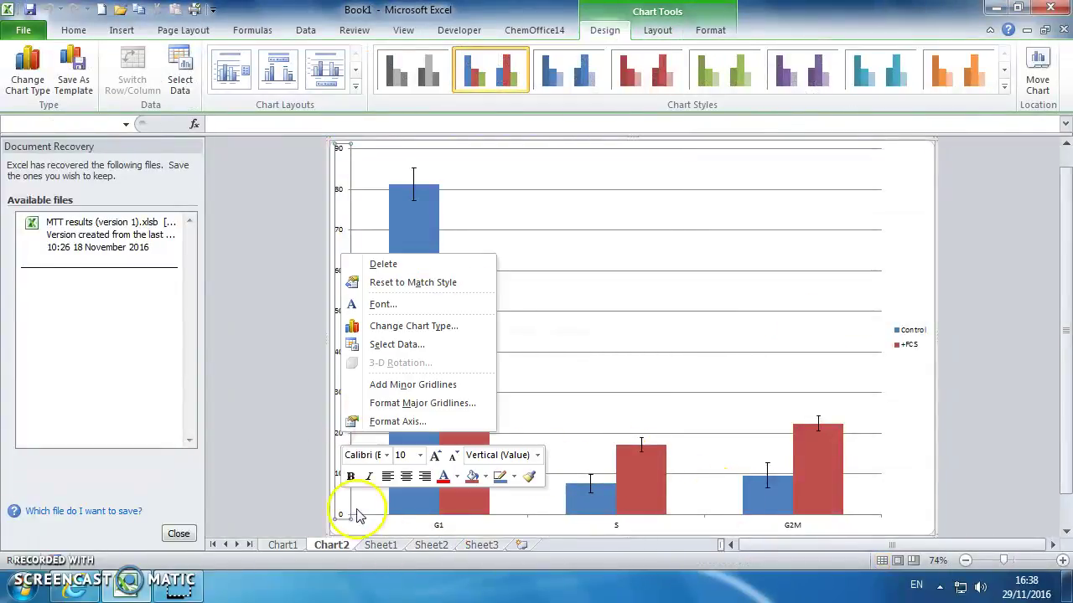
{"action": "left_click", "coordinate": [381, 513]}
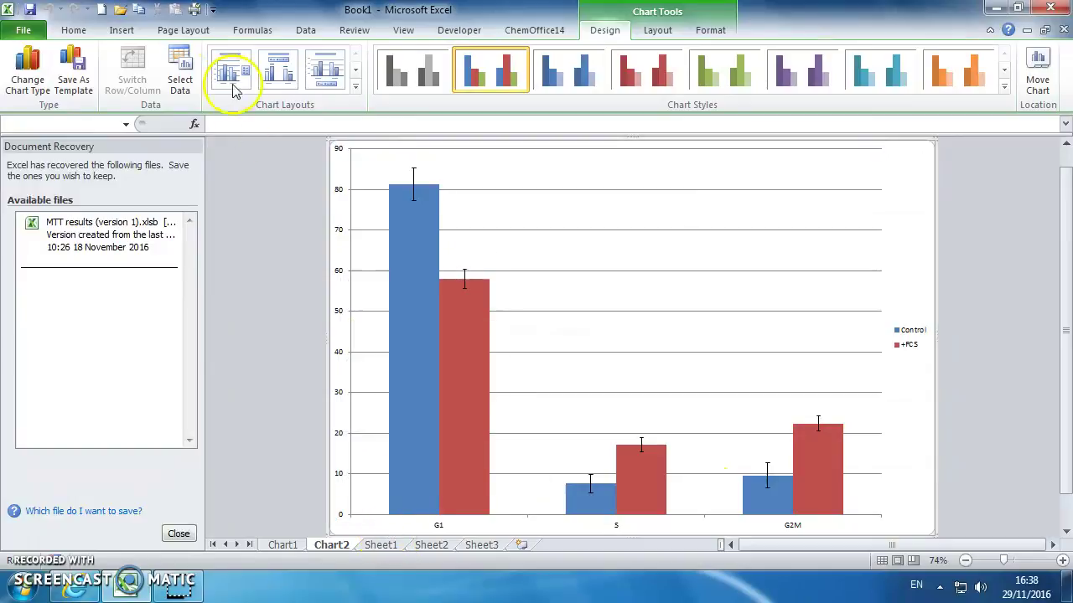
{"action": "left_click", "coordinate": [74, 30]}
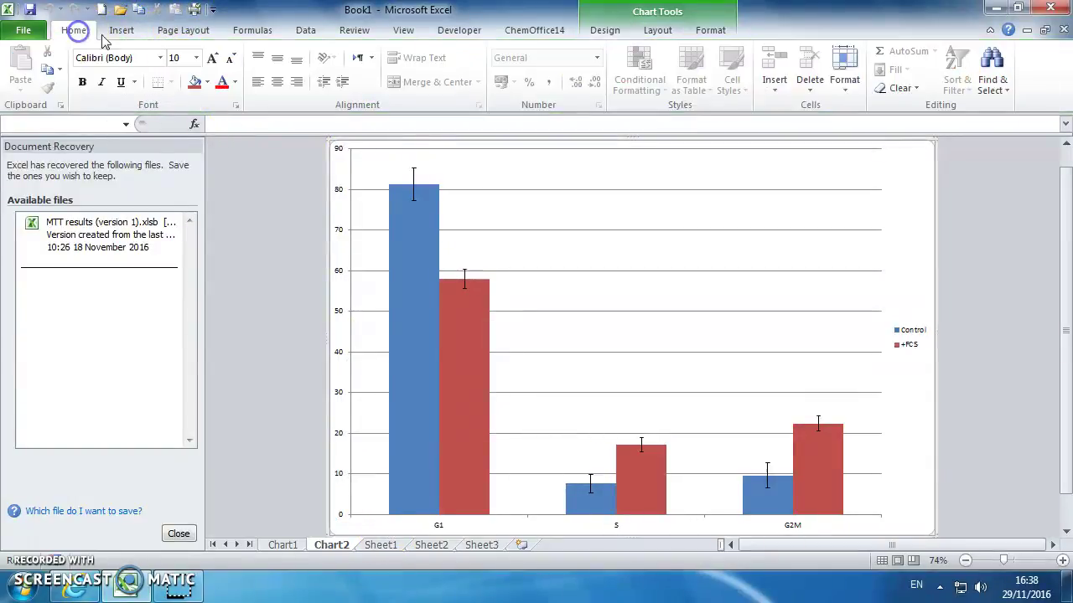
{"action": "left_click", "coordinate": [213, 58]}
{"action": "left_click", "coordinate": [213, 59]}
{"action": "left_click", "coordinate": [213, 59]}
{"action": "left_click", "coordinate": [213, 58]}
{"action": "left_click", "coordinate": [213, 58]}
{"action": "left_click", "coordinate": [212, 59]}
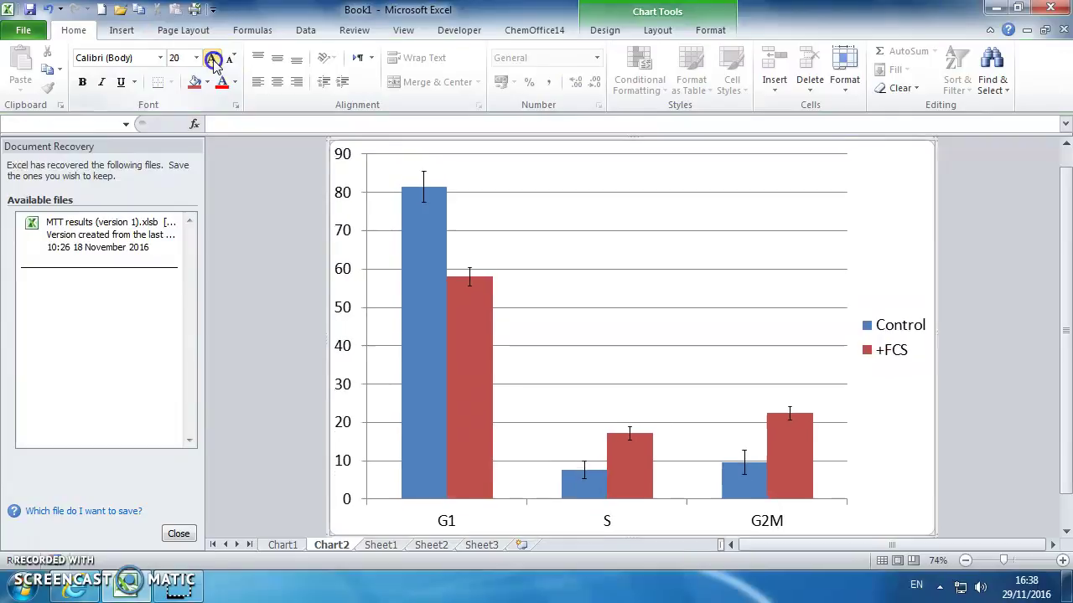
{"action": "left_click", "coordinate": [213, 59]}
{"action": "left_click", "coordinate": [213, 59]}
{"action": "left_click", "coordinate": [213, 59]}
{"action": "left_click", "coordinate": [213, 58]}
Step: Delete the horizontal gridlines from the Chart2 chart
{"action": "left_click", "coordinate": [627, 232]}
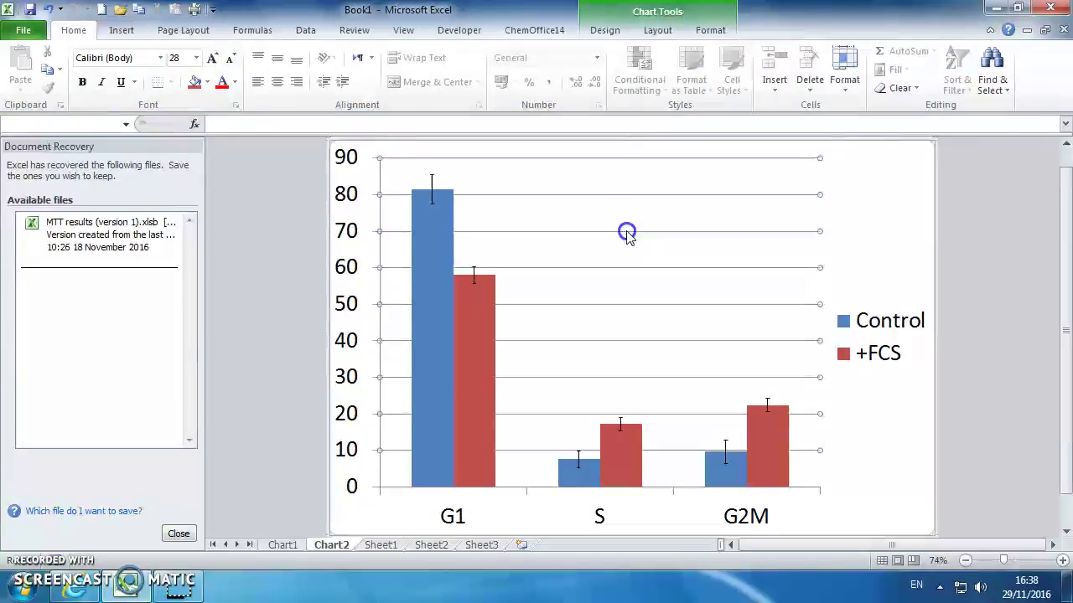
{"action": "key", "text": "Delete"}
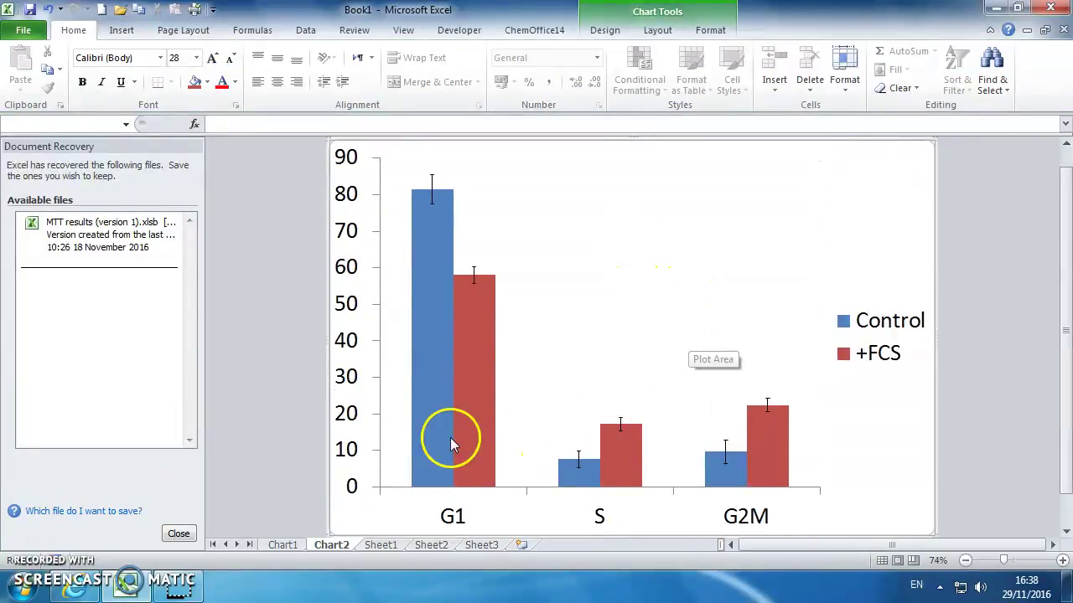
{"action": "mouse_move", "coordinate": [411, 390]}
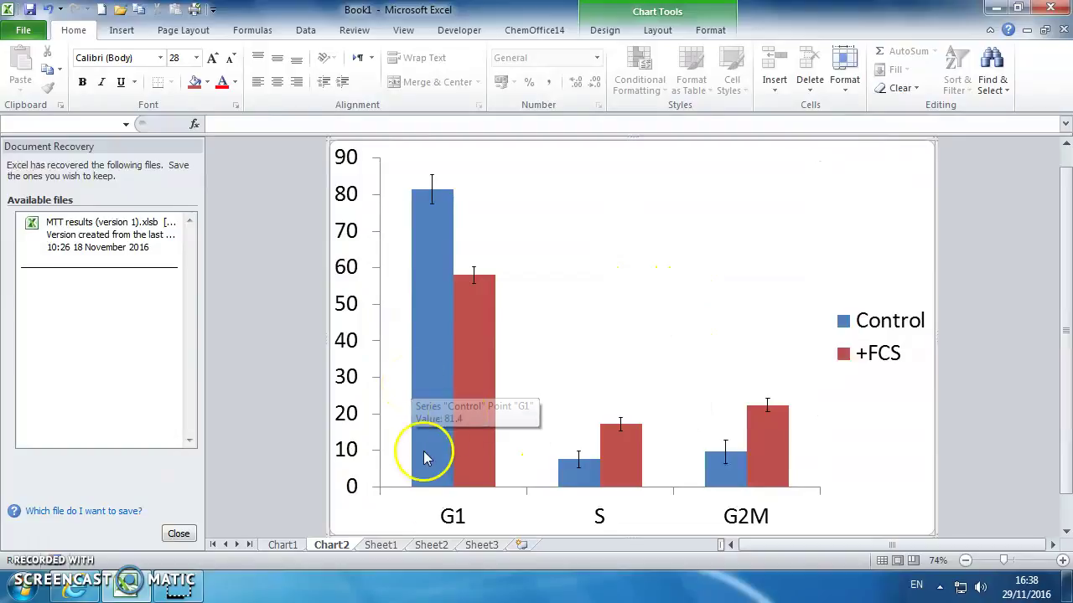
Step: Insert a column chart of the cell count averages in B31:C31 on Sheet1 and place it clear of the data
{"action": "left_click", "coordinate": [369, 546]}
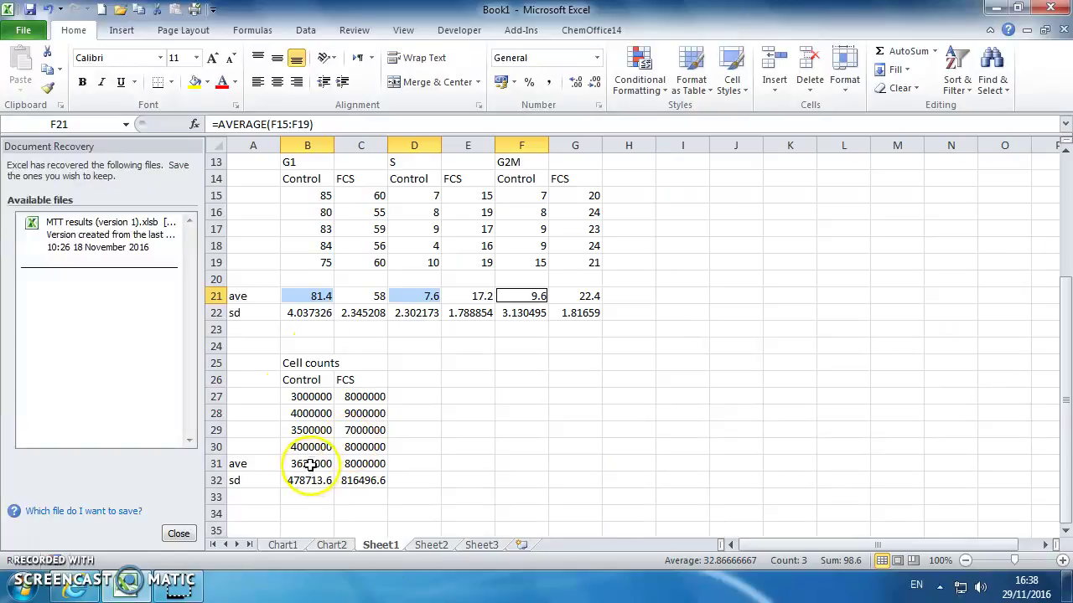
{"action": "left_click_drag", "start_coordinate": [304, 466], "coordinate": [349, 465]}
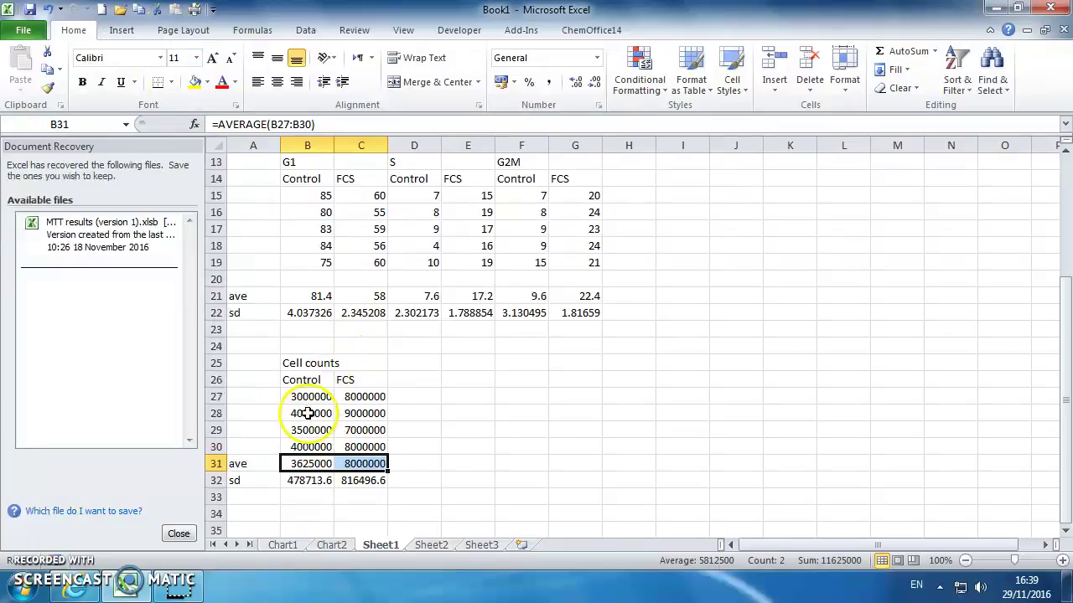
{"action": "left_click", "coordinate": [121, 30]}
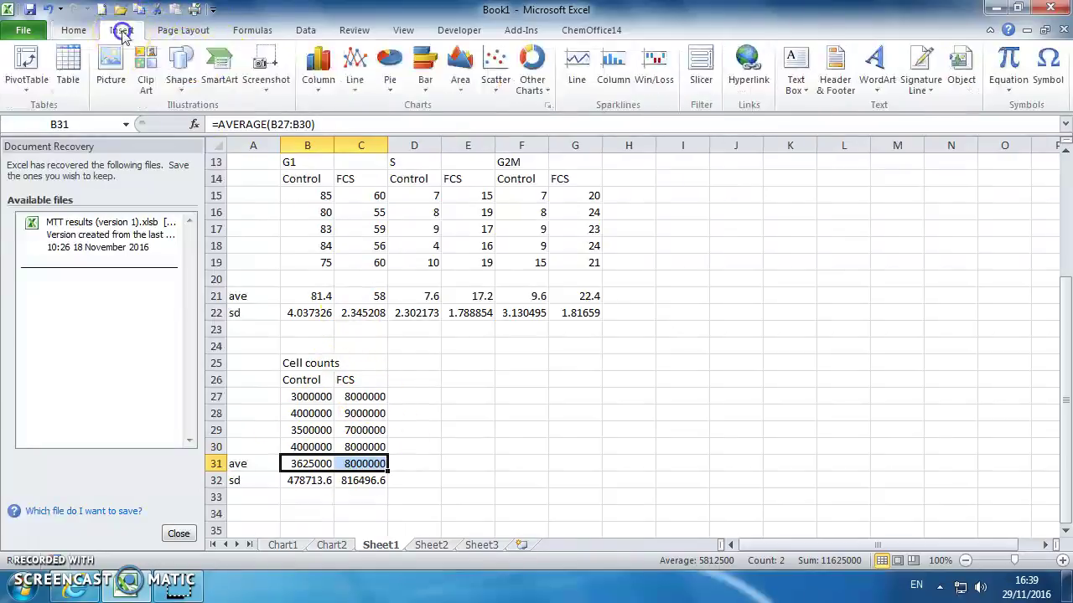
{"action": "left_click", "coordinate": [318, 63]}
{"action": "left_click", "coordinate": [362, 138]}
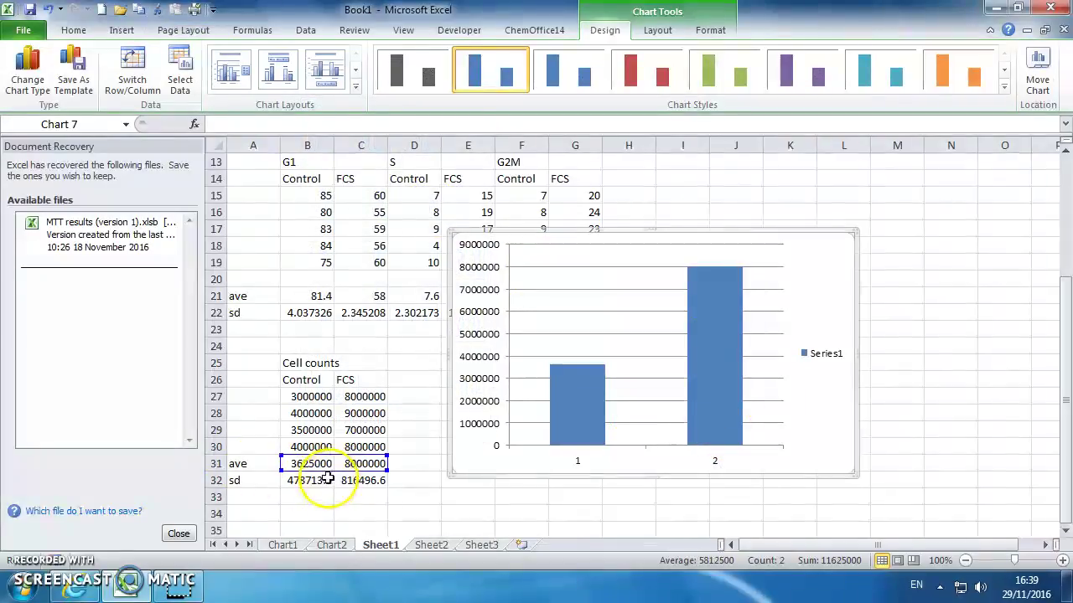
{"action": "left_click_drag", "start_coordinate": [682, 477], "coordinate": [851, 520]}
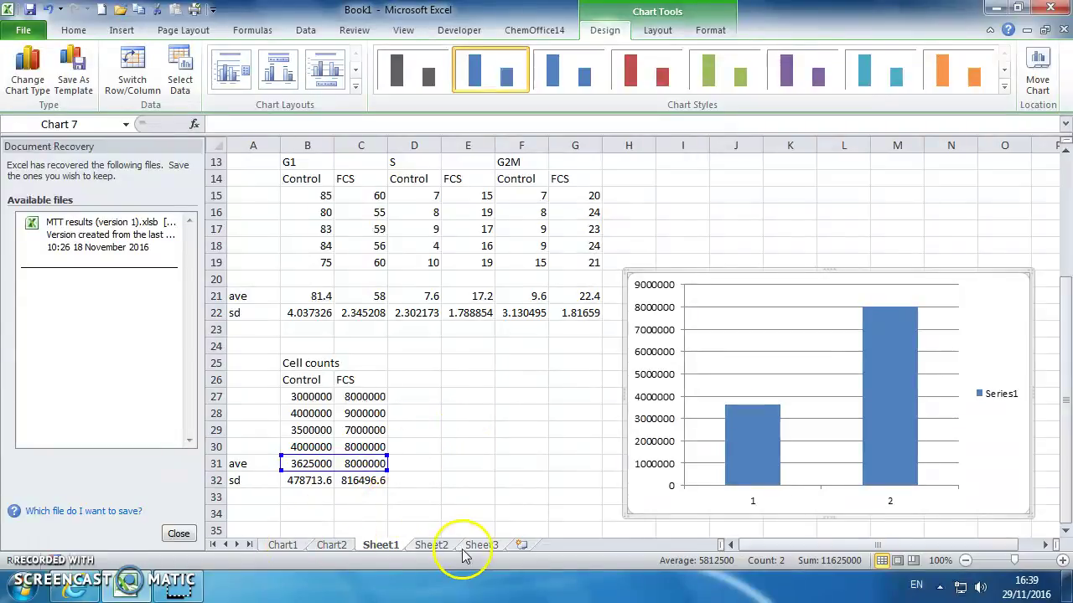
Step: Review the Chart1 sheet, then copy the 0% to 20% headings and replicate values in B2:F7 on Sheet1
{"action": "left_click", "coordinate": [282, 545]}
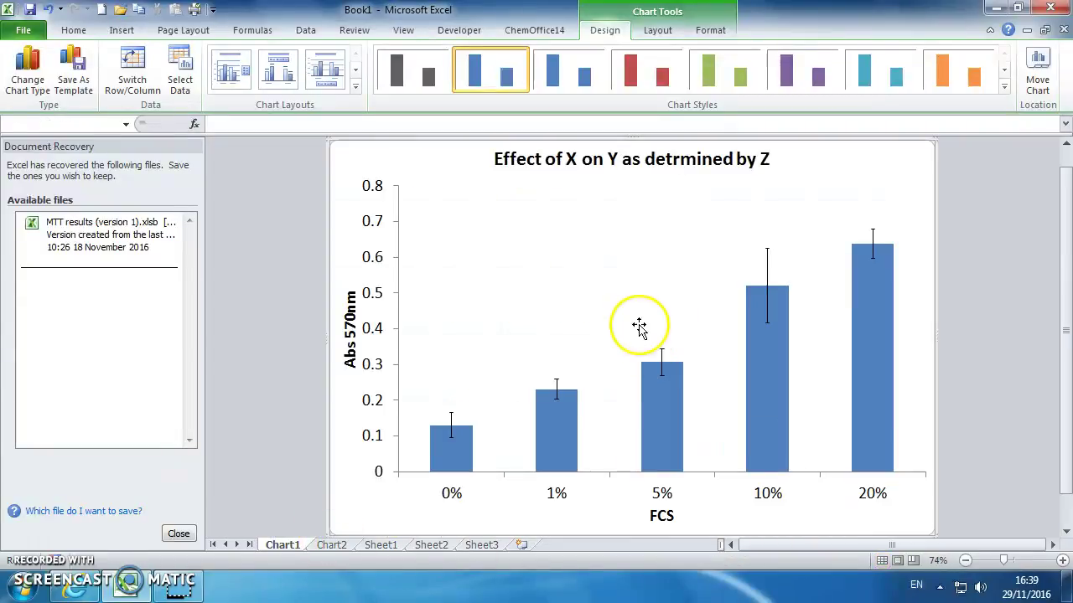
{"action": "left_click", "coordinate": [381, 544]}
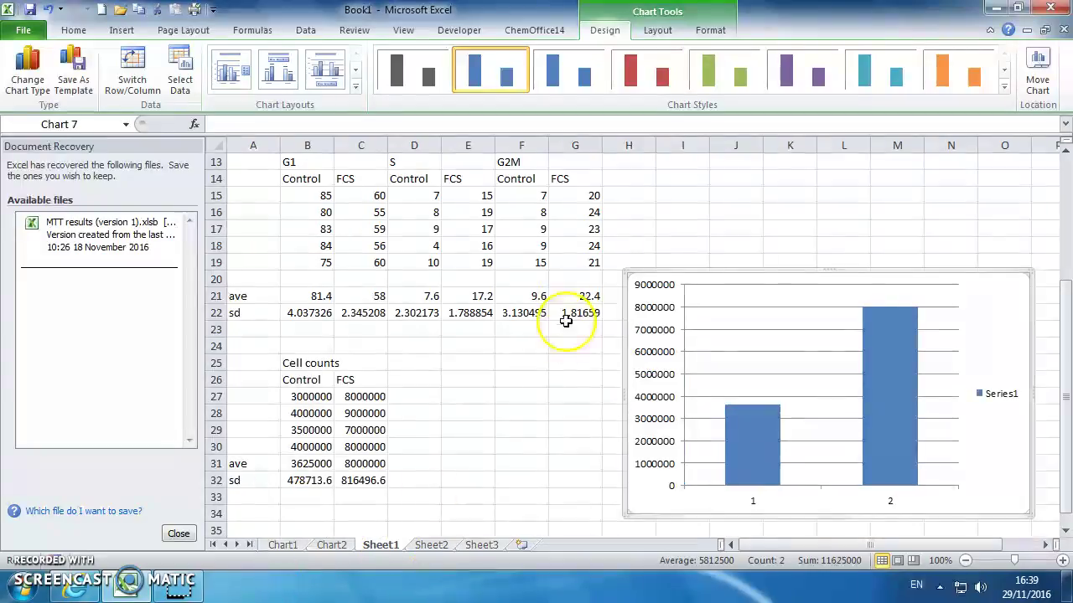
{"action": "scroll", "coordinate": [558, 302], "scroll_direction": "up", "scroll_amount": 7}
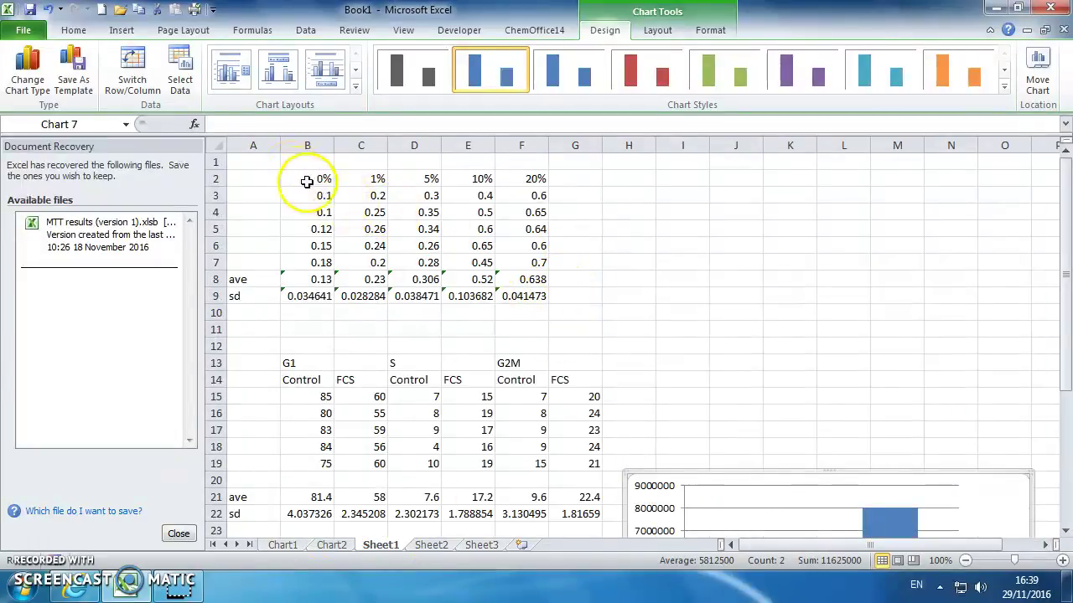
{"action": "left_click_drag", "start_coordinate": [315, 177], "coordinate": [526, 264]}
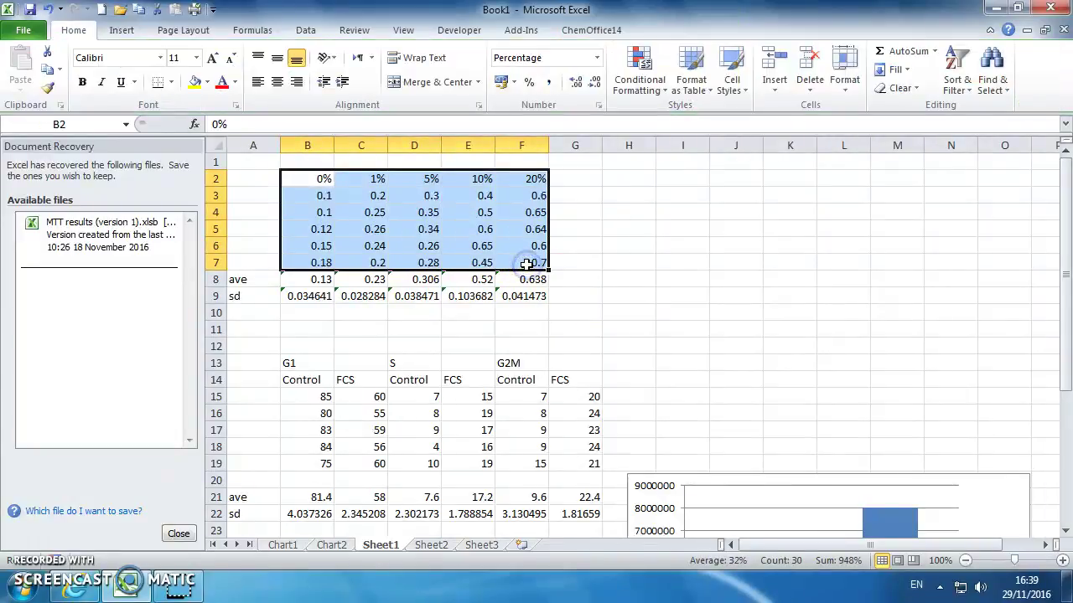
{"action": "right_click", "coordinate": [476, 241]}
{"action": "left_click", "coordinate": [536, 267]}
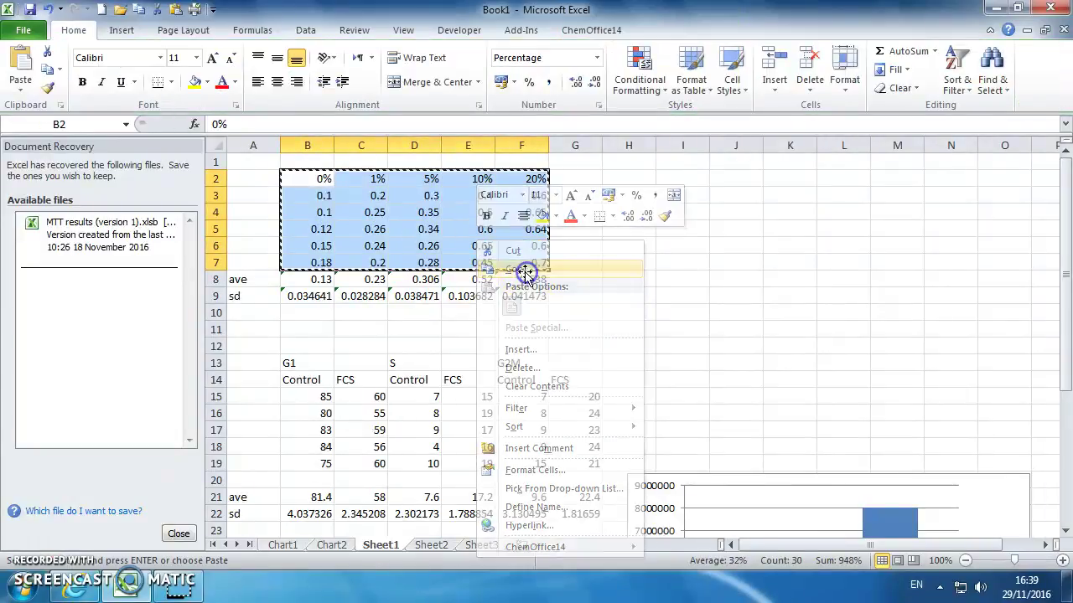
Step: Switch to StatsDirect with a new data workbook, skipping the update, and paste the copied data starting at cell A1
{"action": "left_click", "coordinate": [23, 587]}
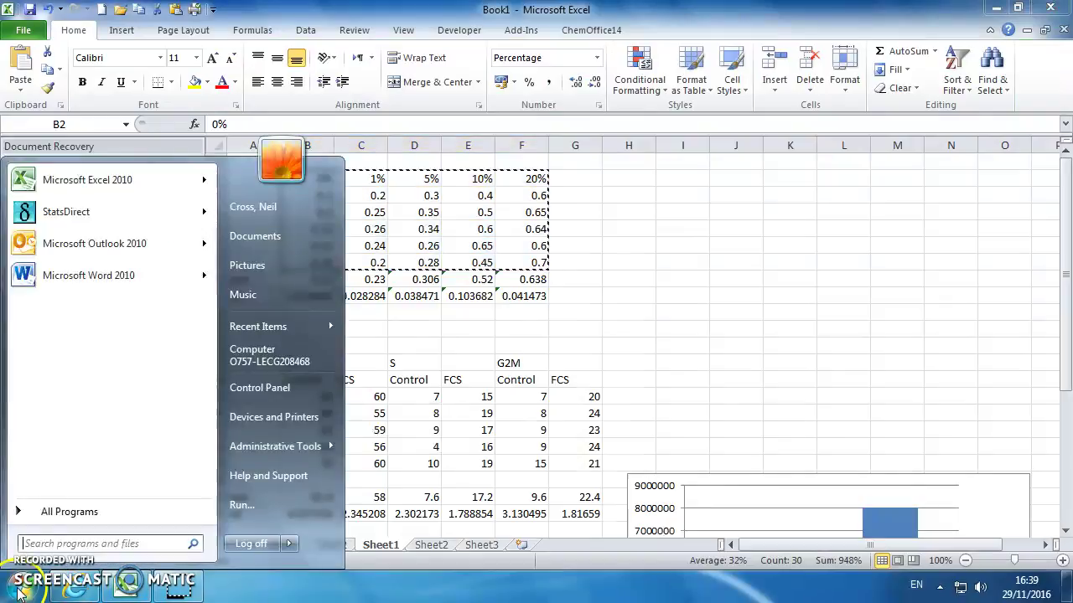
{"action": "left_click", "coordinate": [84, 212]}
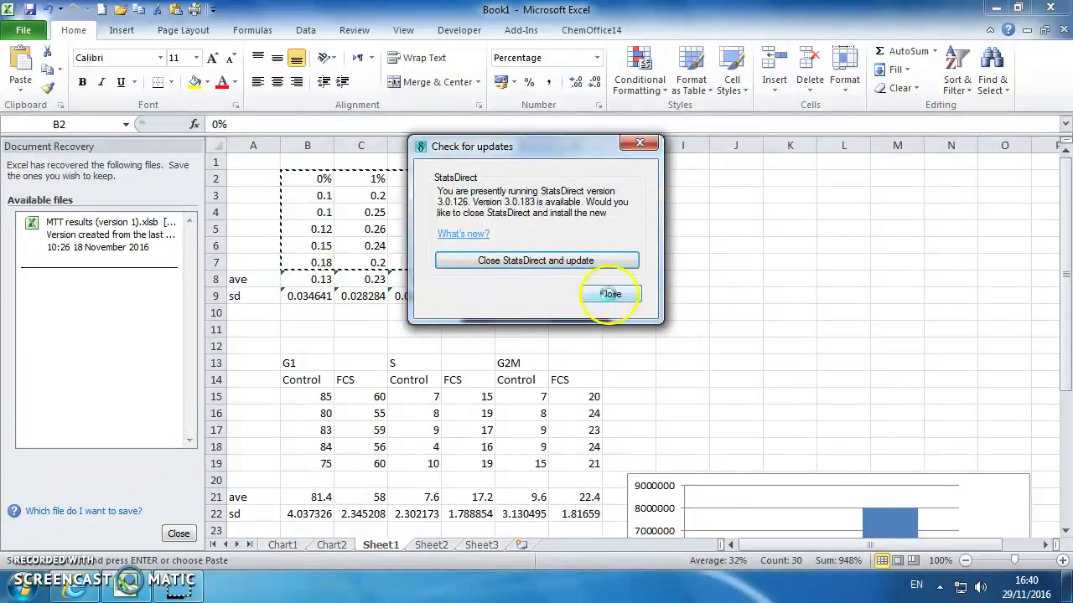
{"action": "left_click", "coordinate": [610, 294]}
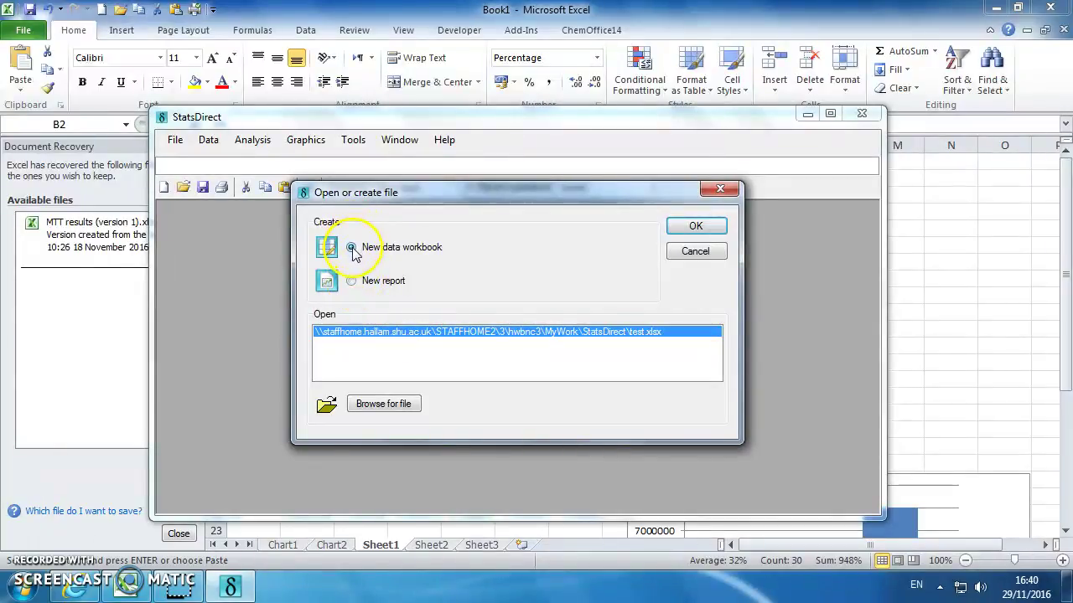
{"action": "left_click", "coordinate": [695, 228]}
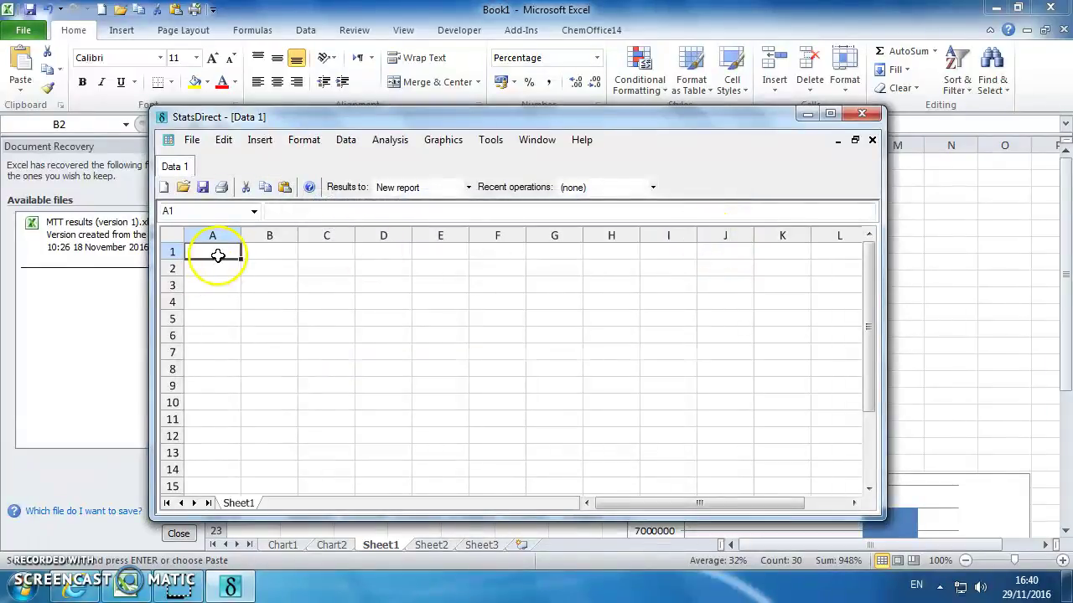
{"action": "right_click", "coordinate": [219, 253]}
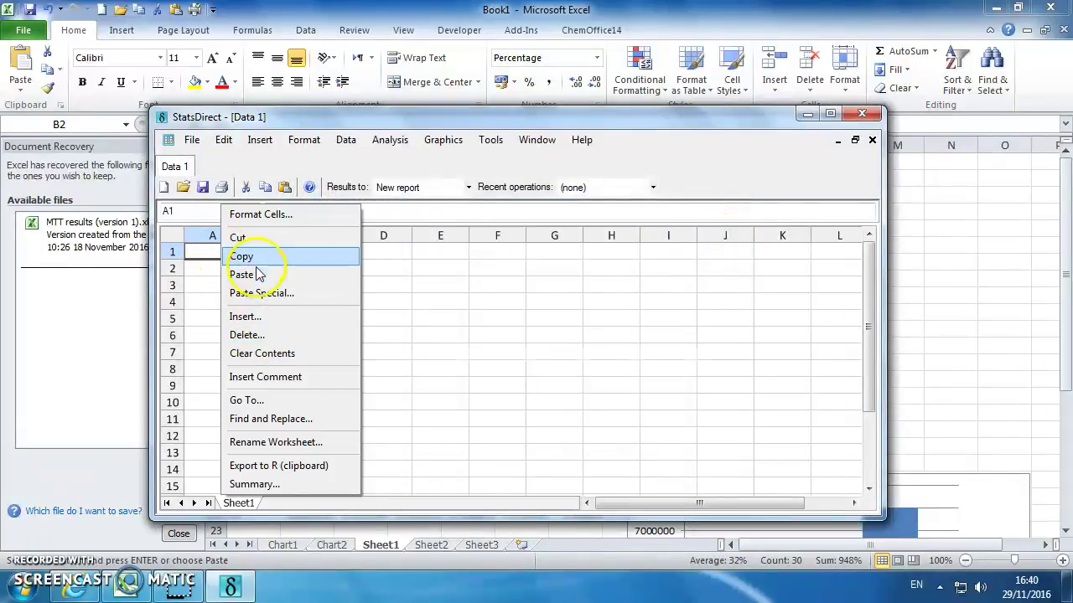
{"action": "left_click", "coordinate": [263, 256]}
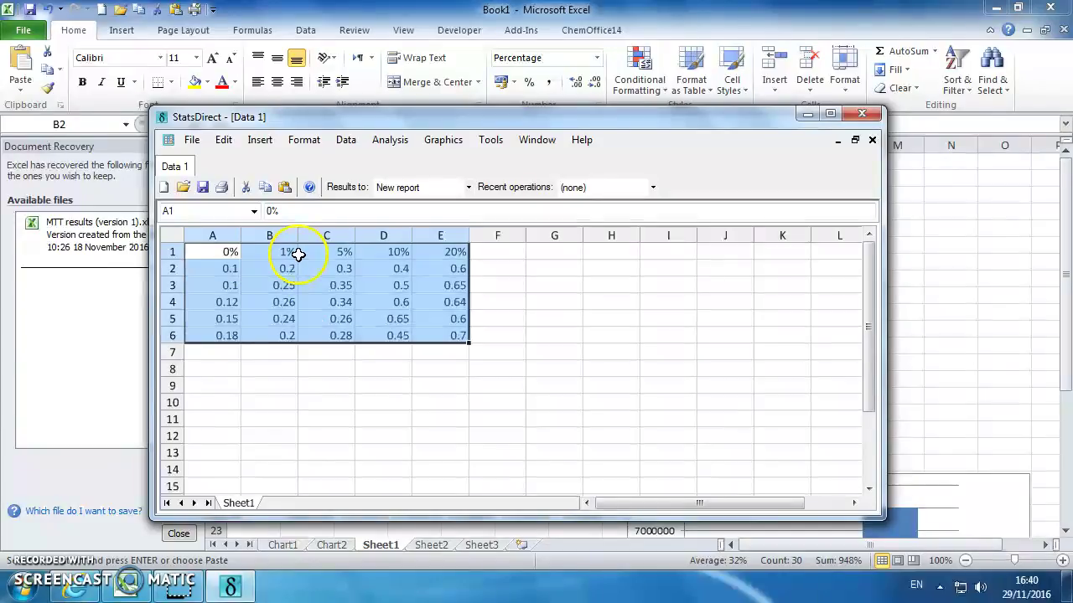
Step: Run a Kruskal-Wallis test on the five selected data columns, followed by the Kruskal-Wallis multiple comparisons
{"action": "left_click", "coordinate": [399, 144]}
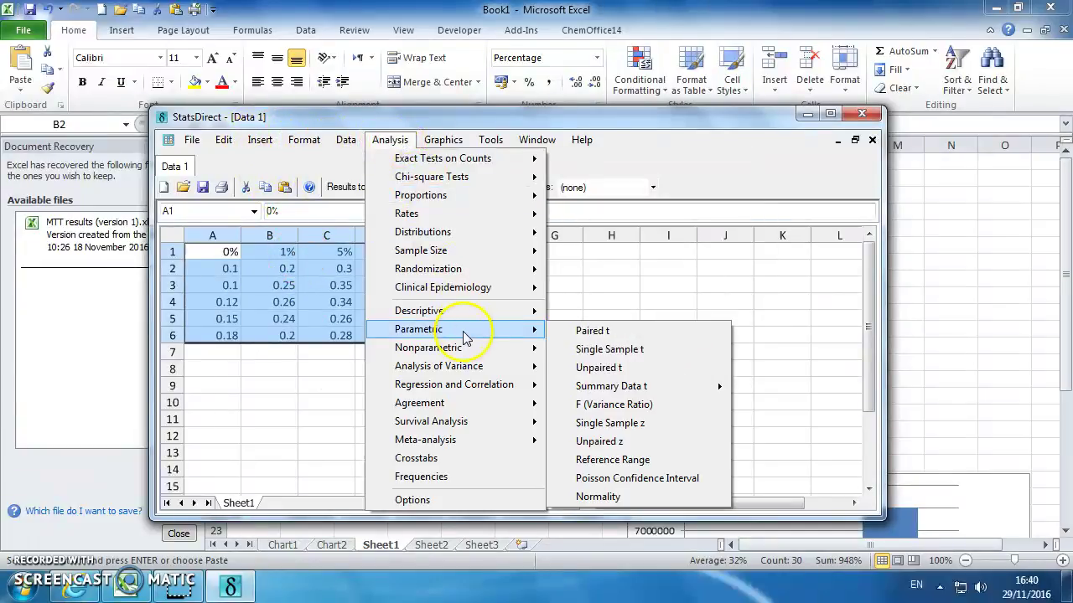
{"action": "mouse_move", "coordinate": [467, 350]}
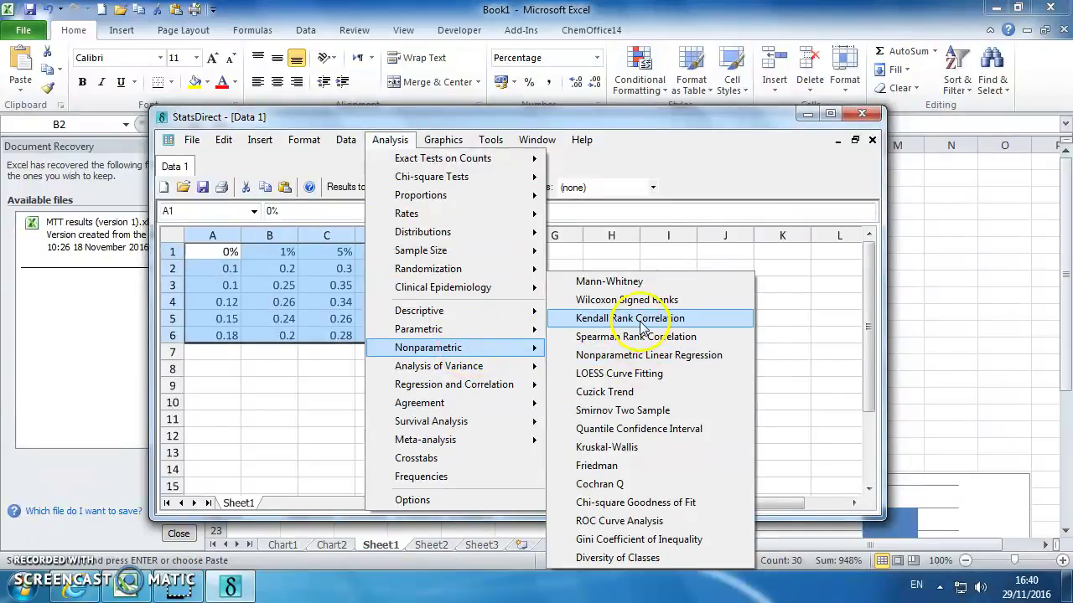
{"action": "left_click", "coordinate": [624, 453]}
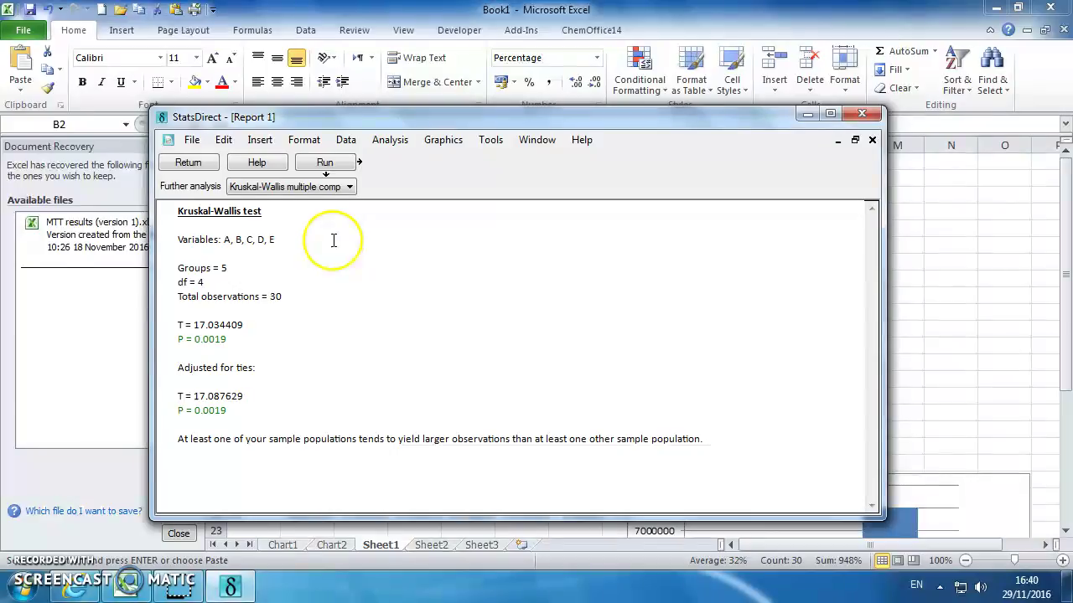
{"action": "left_click", "coordinate": [330, 165]}
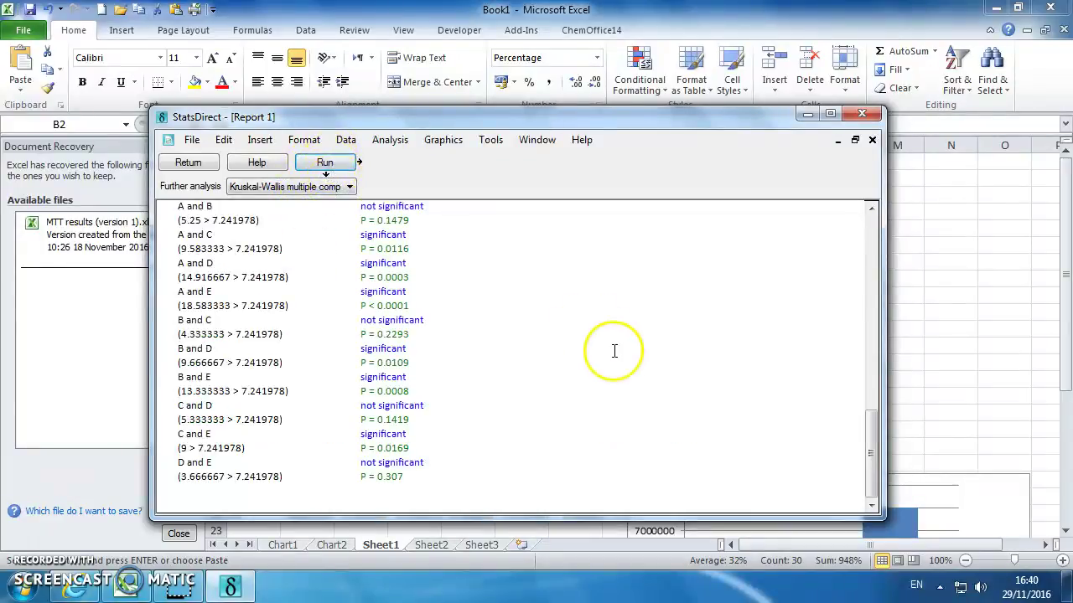
Step: Uncover the worksheet behind the report and copy the pairwise comparison results from A and B through D and E
{"action": "left_click_drag", "start_coordinate": [402, 113], "coordinate": [642, 99]}
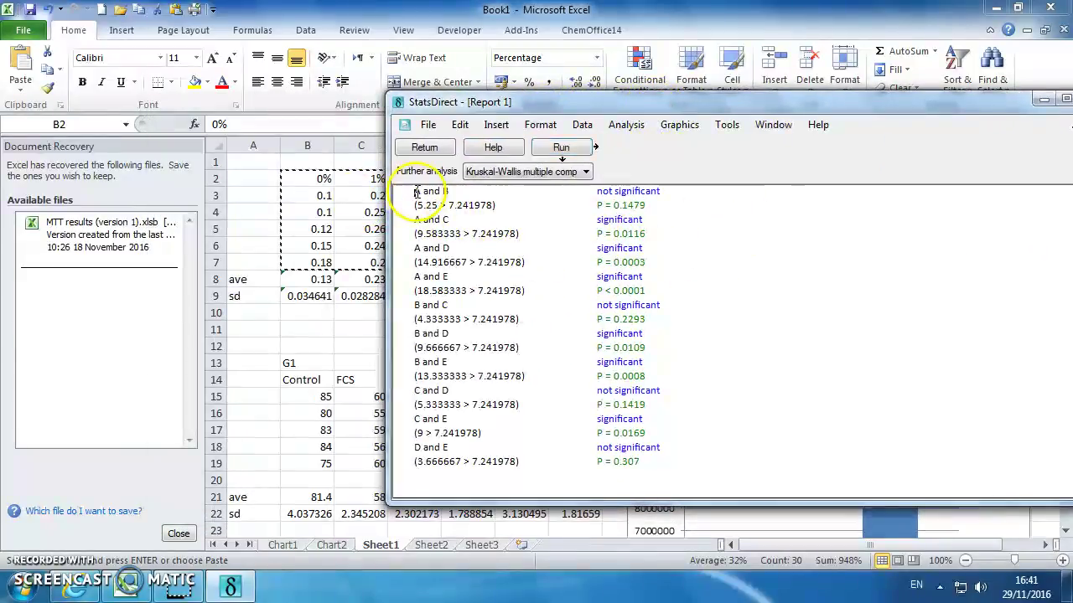
{"action": "left_click_drag", "start_coordinate": [417, 192], "coordinate": [670, 471]}
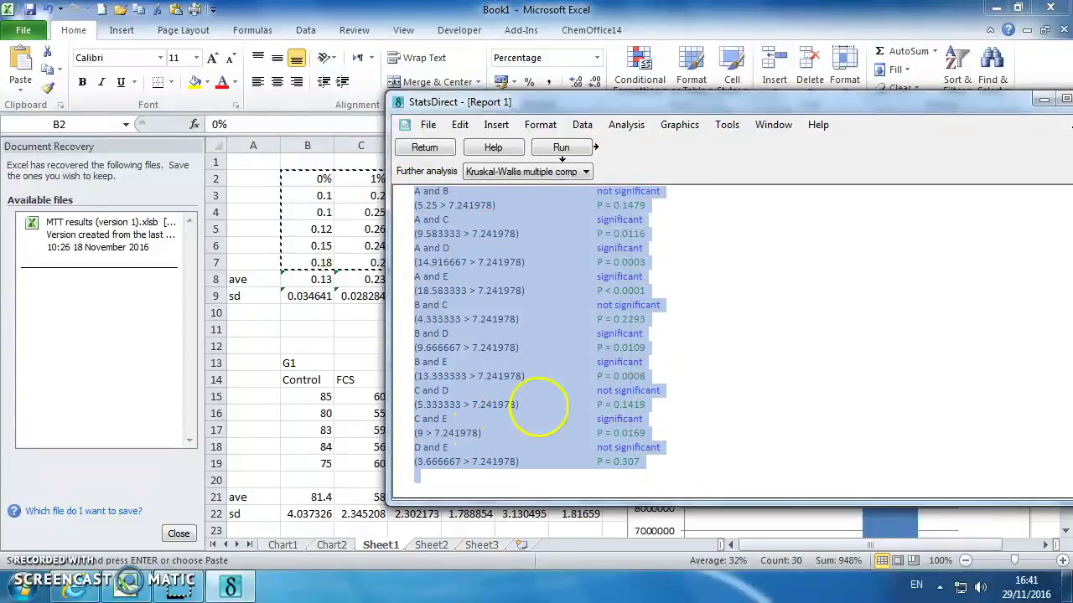
{"action": "right_click", "coordinate": [538, 406]}
{"action": "left_click", "coordinate": [530, 236]}
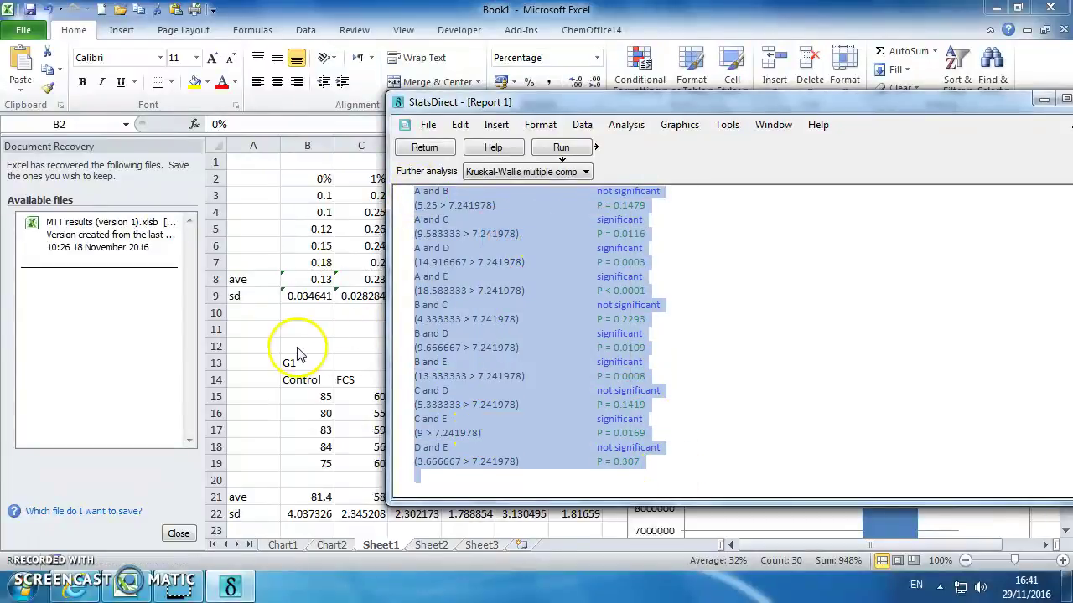
Step: Switch to Excel and paste the copied comparison results as Text starting at cell K2 of Sheet1
{"action": "key", "text": "alt+Tab"}
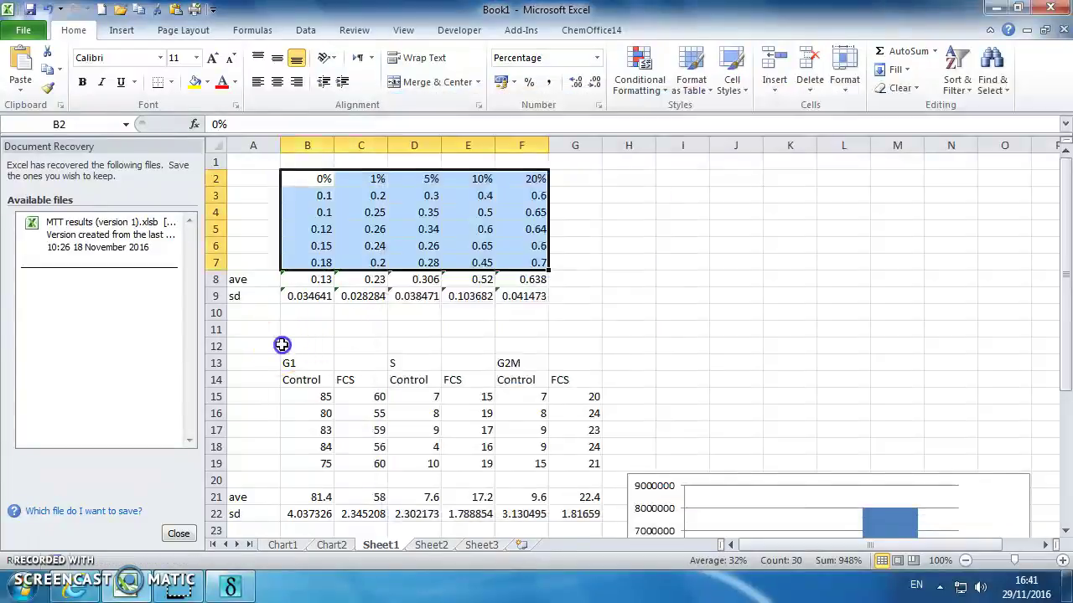
{"action": "right_click", "coordinate": [781, 177]}
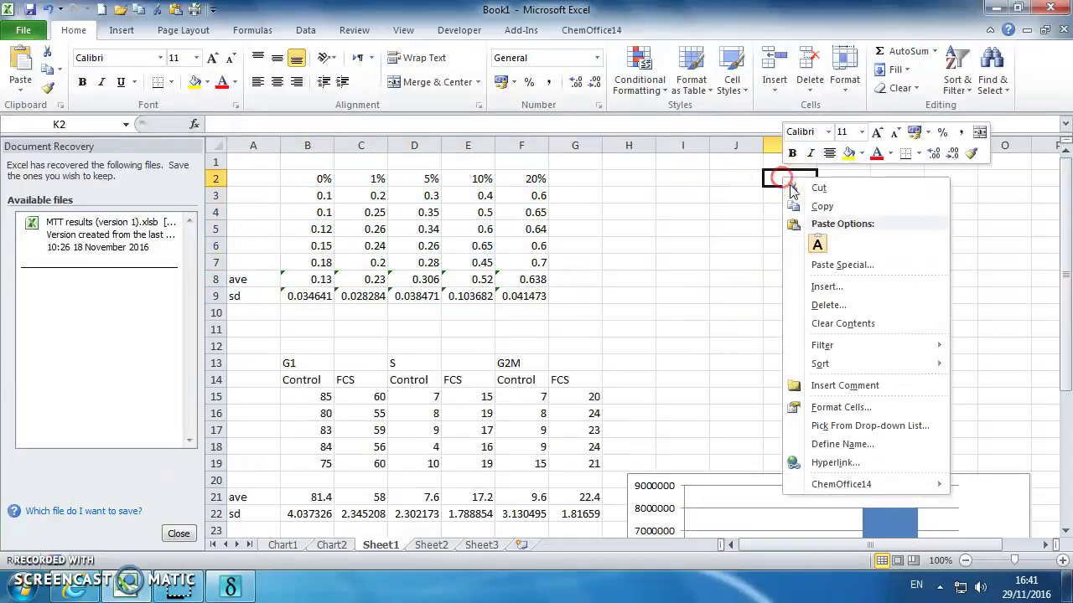
{"action": "left_click", "coordinate": [838, 265]}
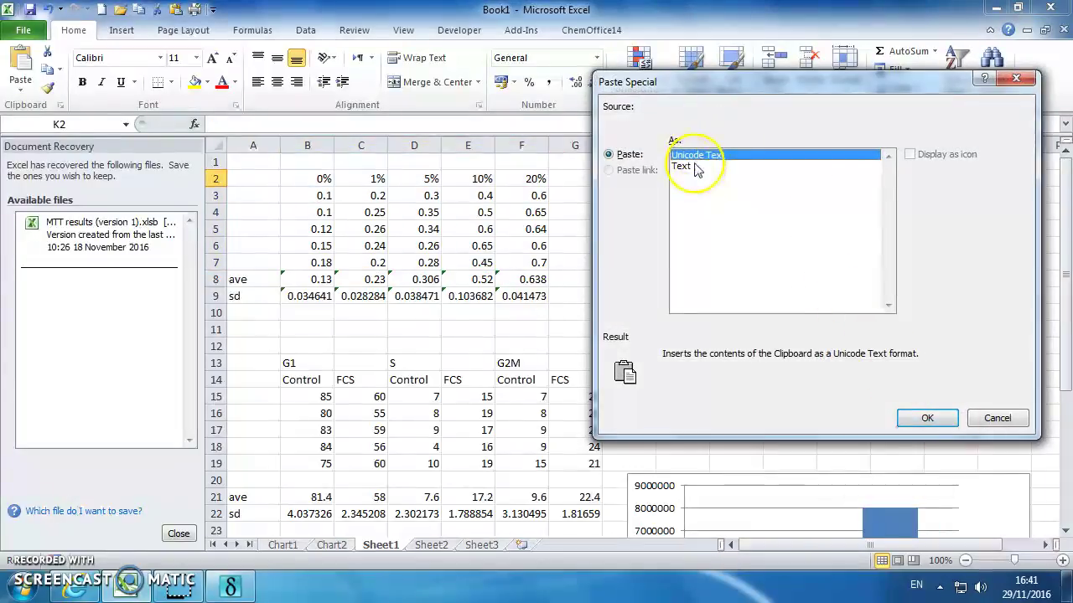
{"action": "left_click", "coordinate": [680, 166]}
{"action": "left_click", "coordinate": [926, 418]}
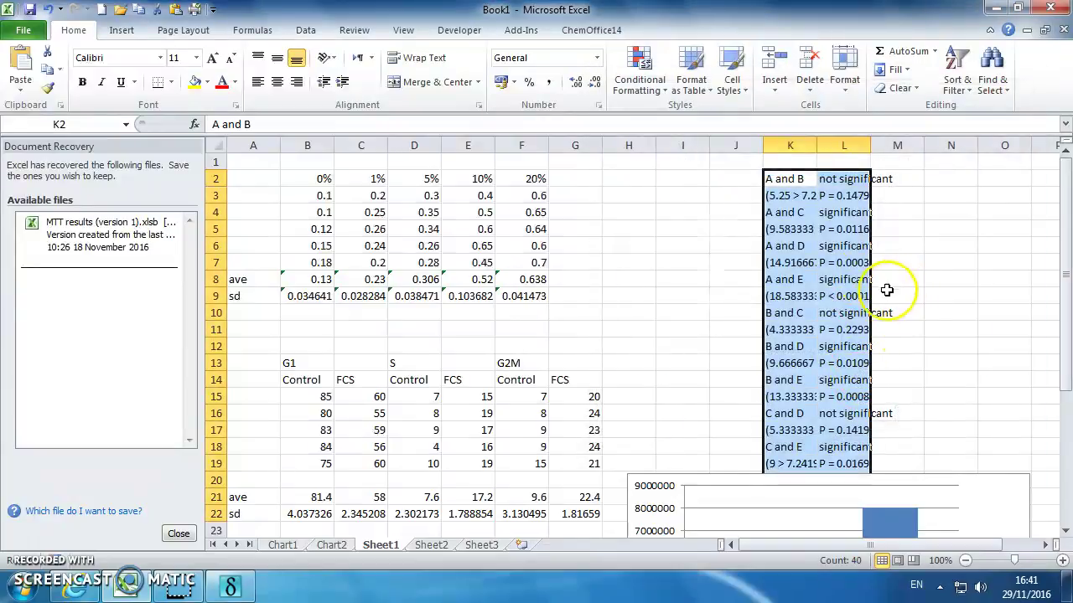
{"action": "left_click", "coordinate": [964, 291]}
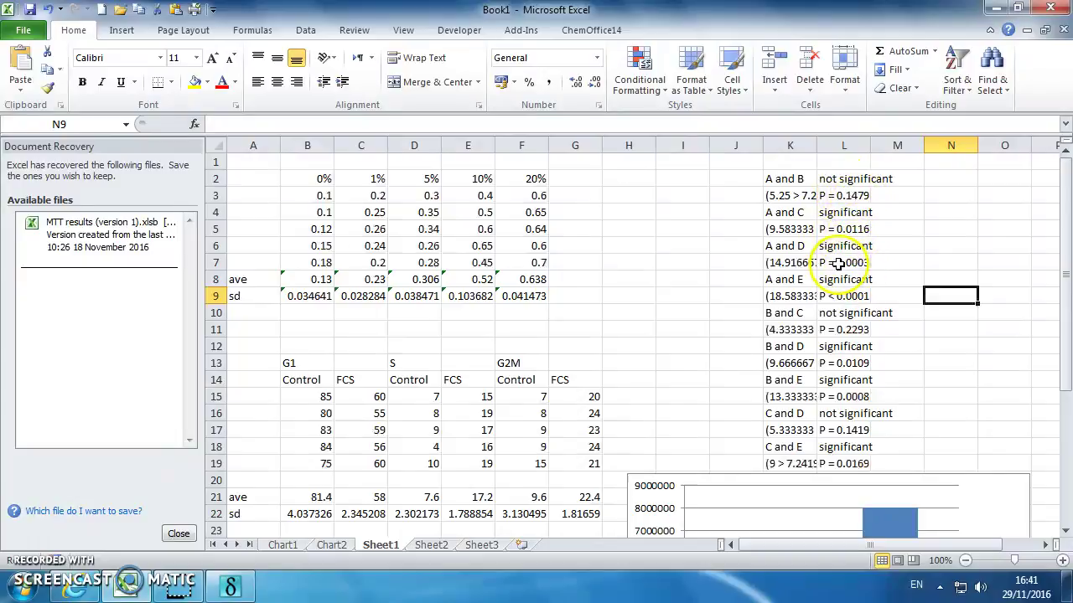
{"action": "left_click", "coordinate": [325, 179]}
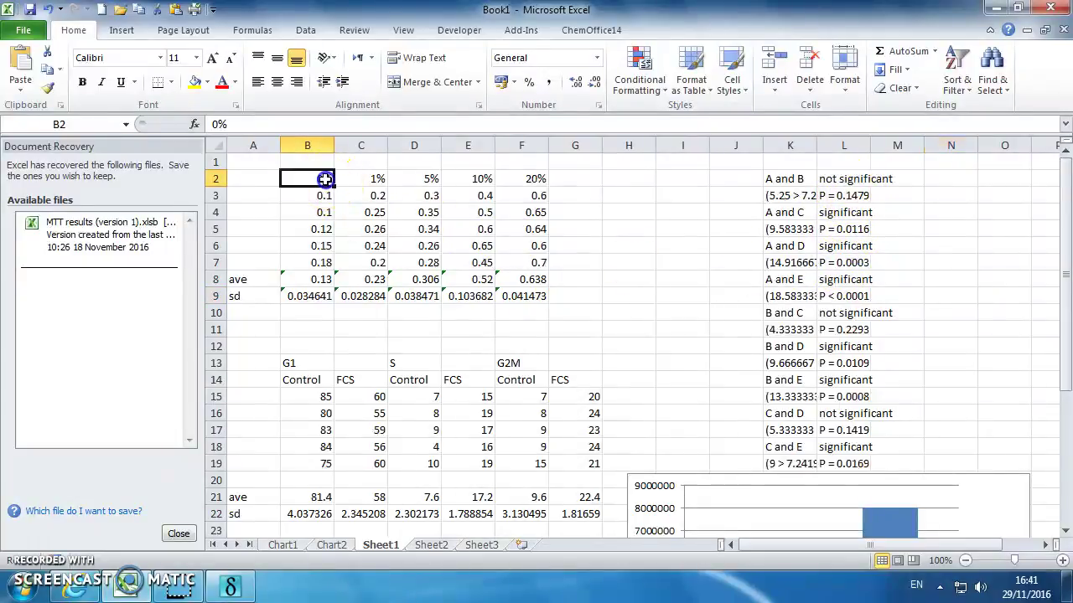
{"action": "left_click", "coordinate": [453, 179]}
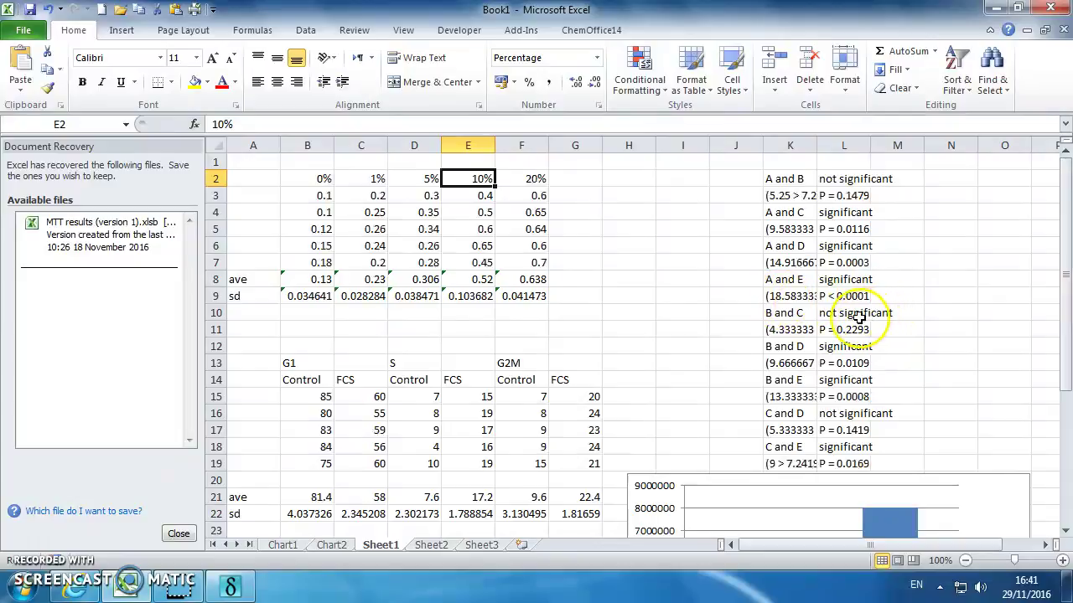
{"action": "left_click", "coordinate": [792, 297]}
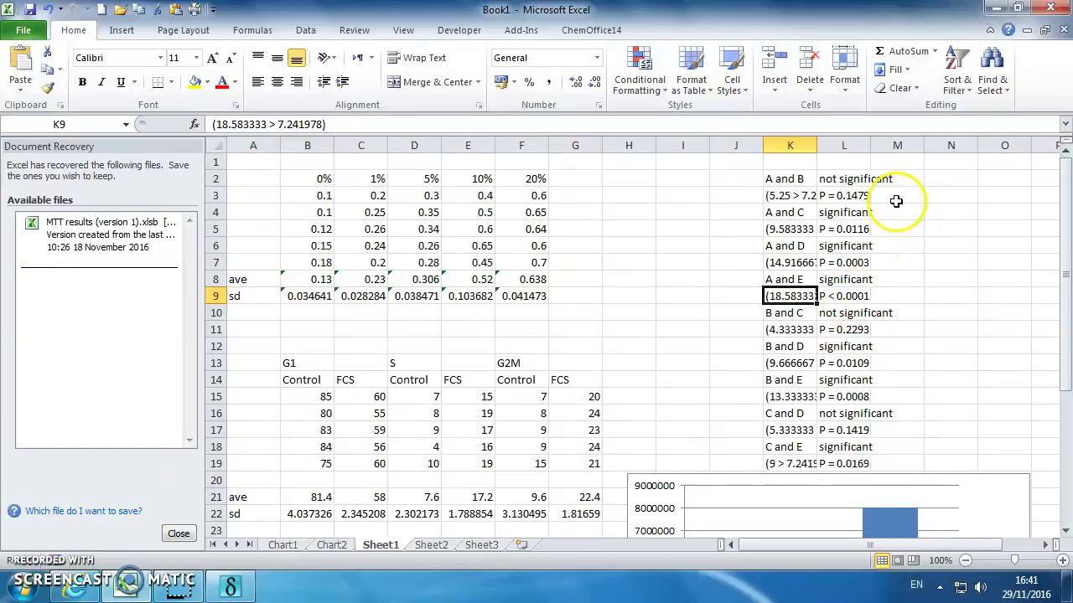
Step: Mark the significance levels beside the P values with * in M5, *** in M7 and *** in M9
{"action": "left_click", "coordinate": [912, 229]}
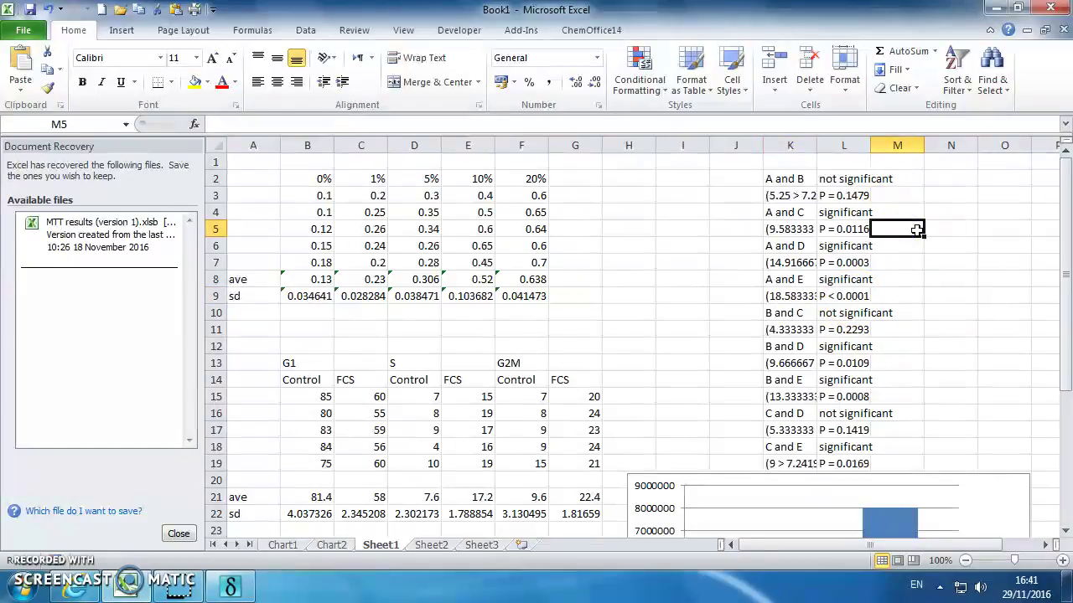
{"action": "type", "text": "*"}
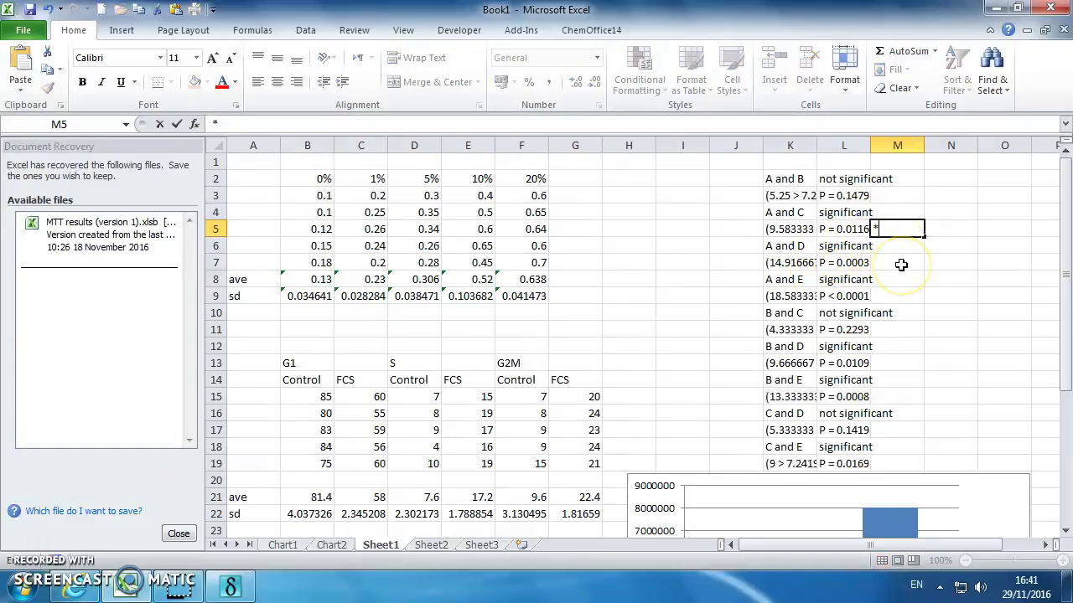
{"action": "left_click", "coordinate": [901, 265]}
{"action": "type", "text": "***"}
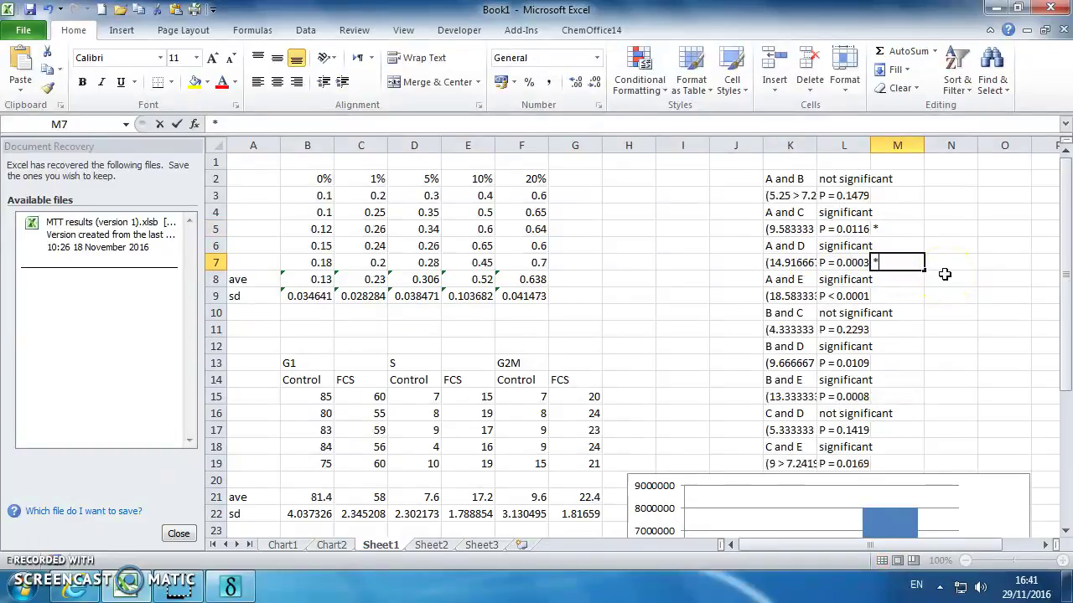
{"action": "left_click", "coordinate": [908, 297]}
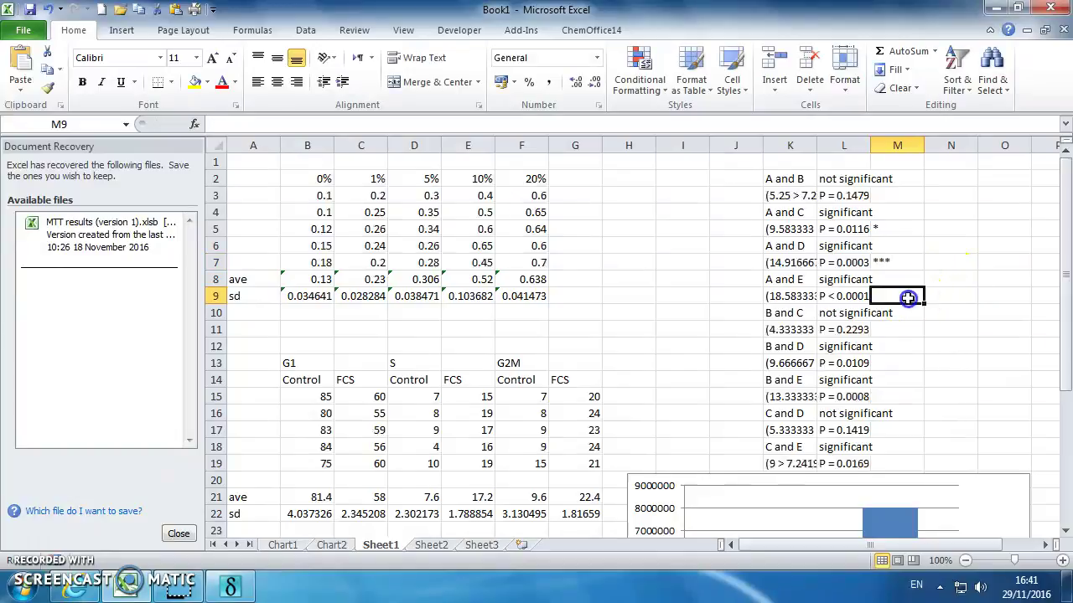
{"action": "type", "text": "***"}
{"action": "left_click", "coordinate": [950, 329]}
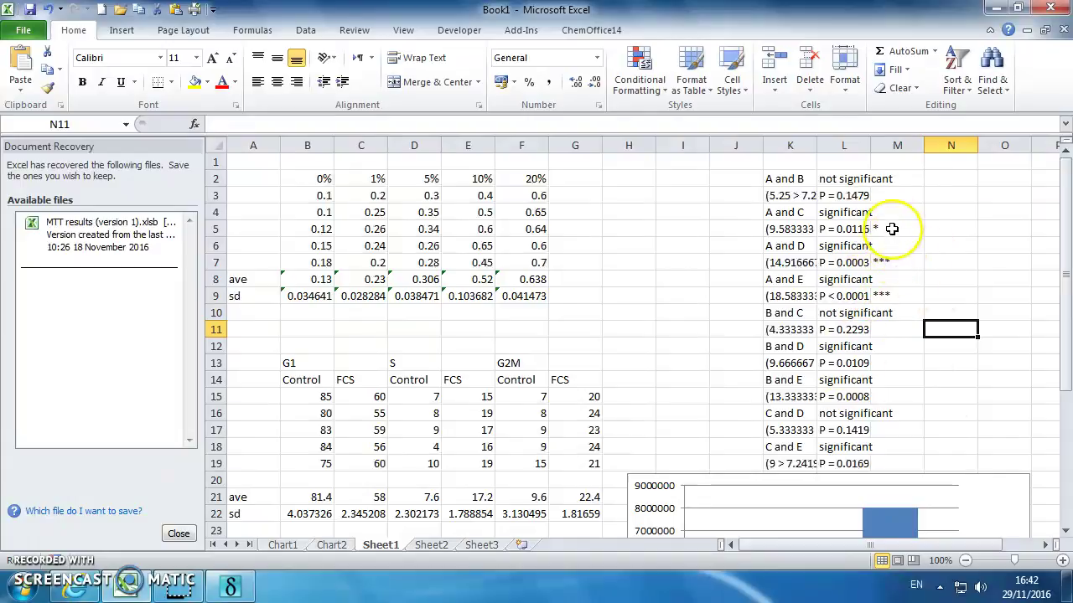
Step: Insert a small text box over the top of the 5% column on the Chart1 sheet
{"action": "left_click", "coordinate": [283, 545]}
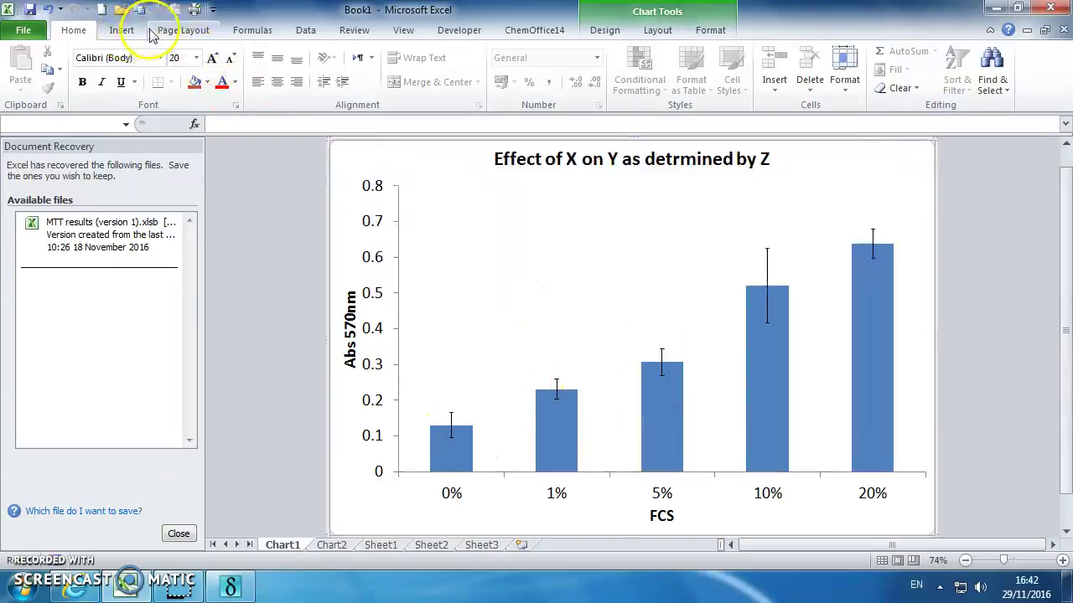
{"action": "left_click", "coordinate": [121, 30]}
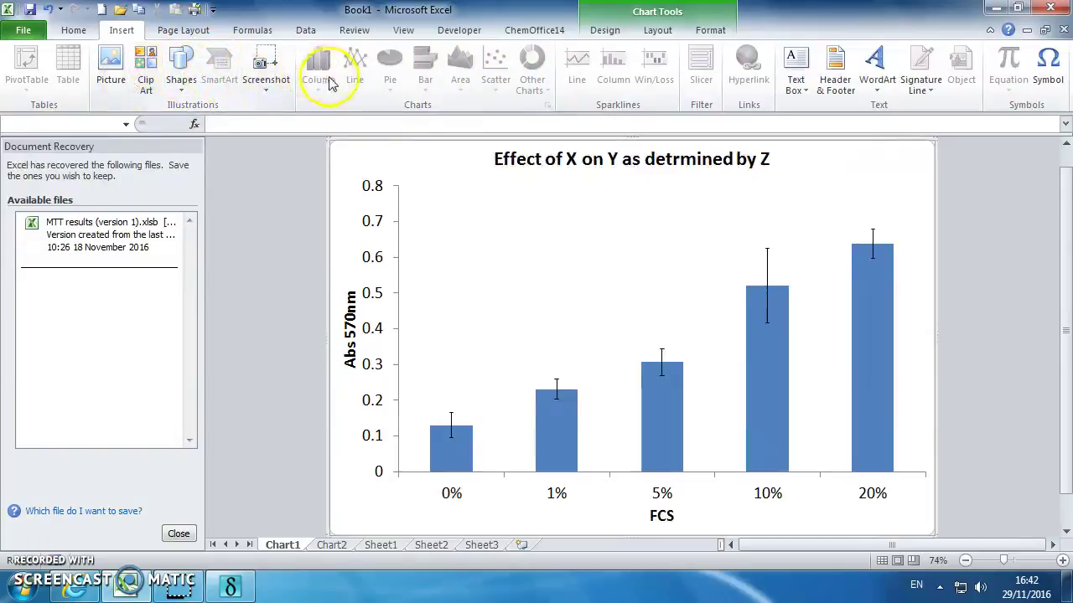
{"action": "left_click", "coordinate": [581, 287]}
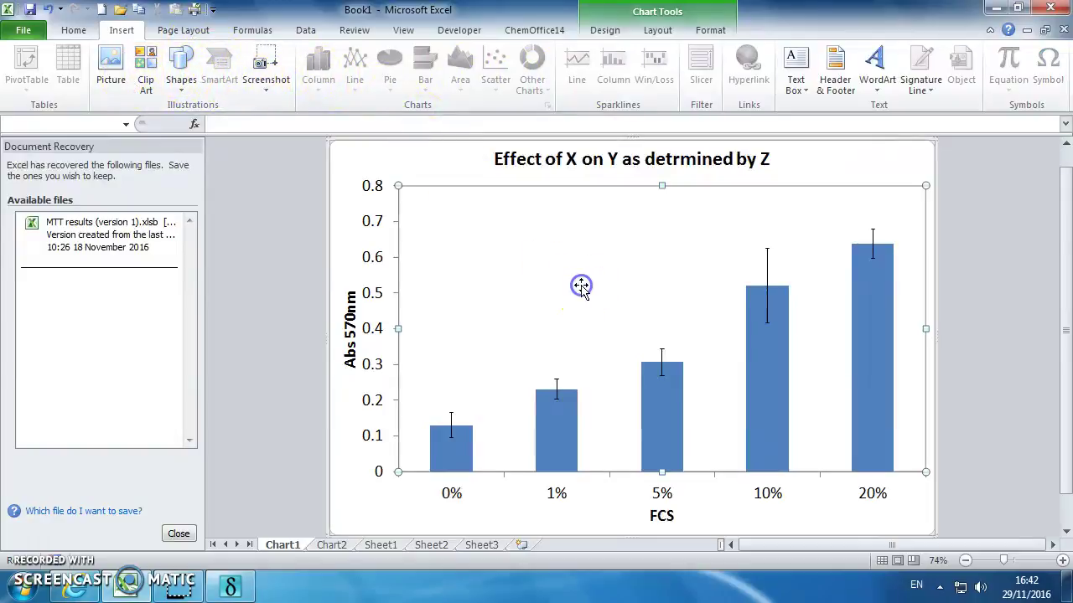
{"action": "left_click", "coordinate": [183, 30]}
{"action": "left_click", "coordinate": [74, 30]}
{"action": "left_click", "coordinate": [121, 30]}
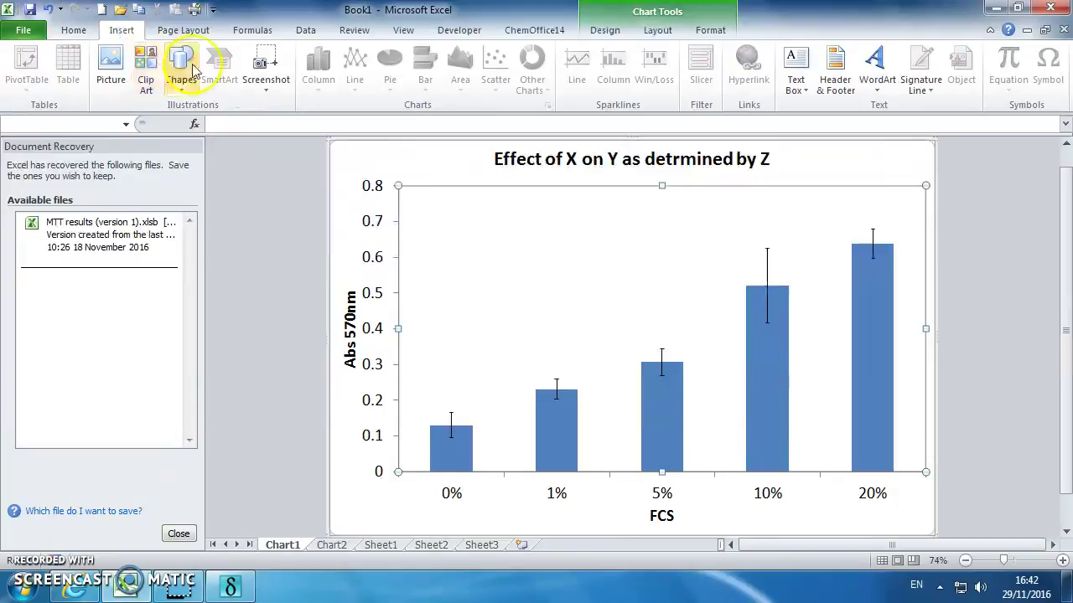
{"action": "left_click", "coordinate": [798, 67]}
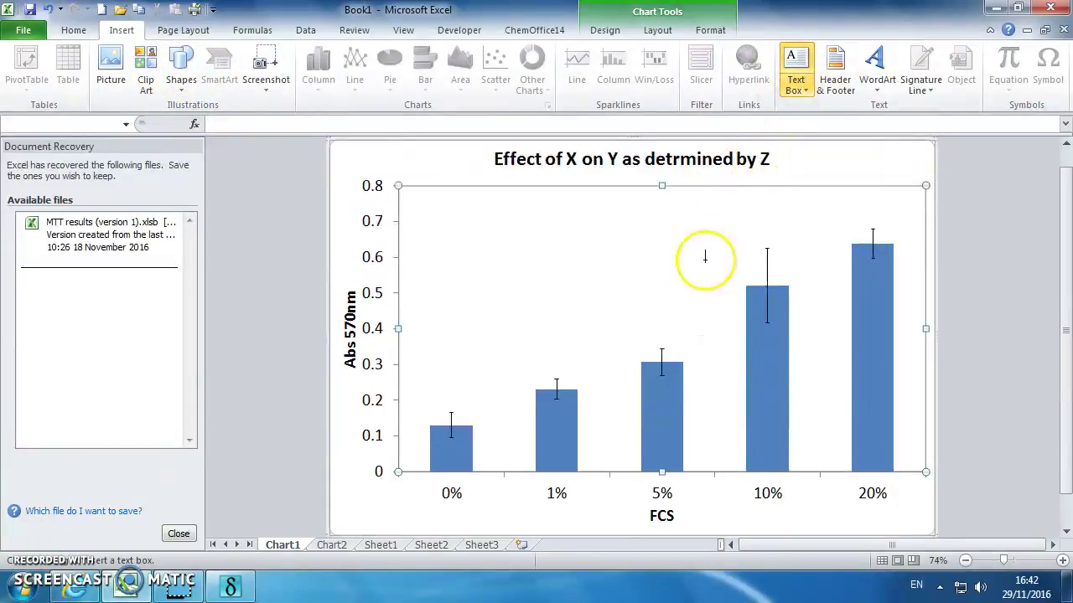
{"action": "left_click_drag", "start_coordinate": [655, 325], "coordinate": [715, 385]}
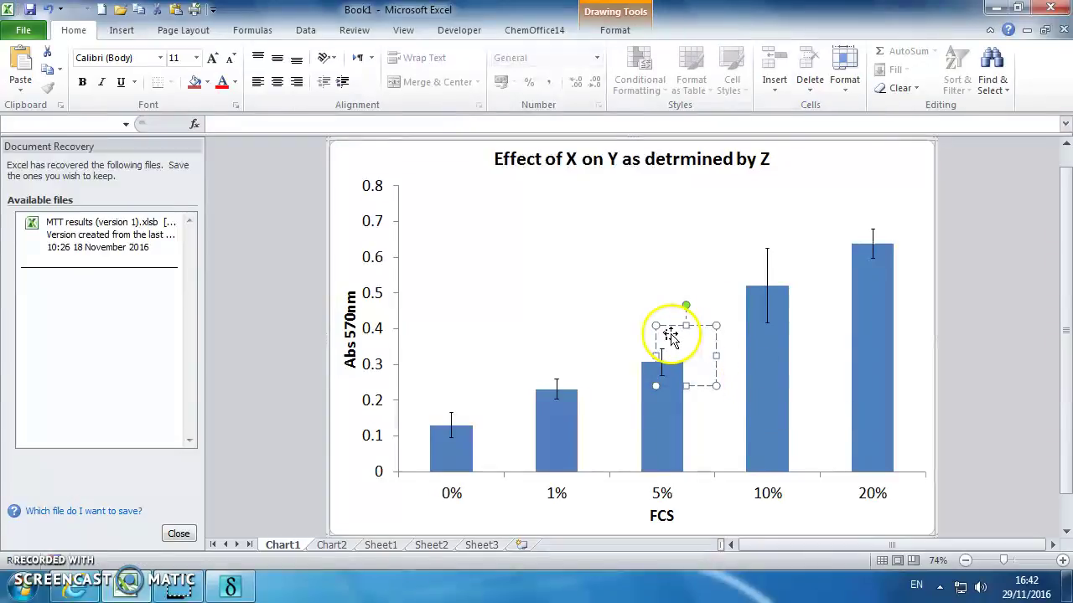
Step: Enter * at font size 20 in the text box and centre it above the 5% error bar
{"action": "left_click", "coordinate": [665, 334]}
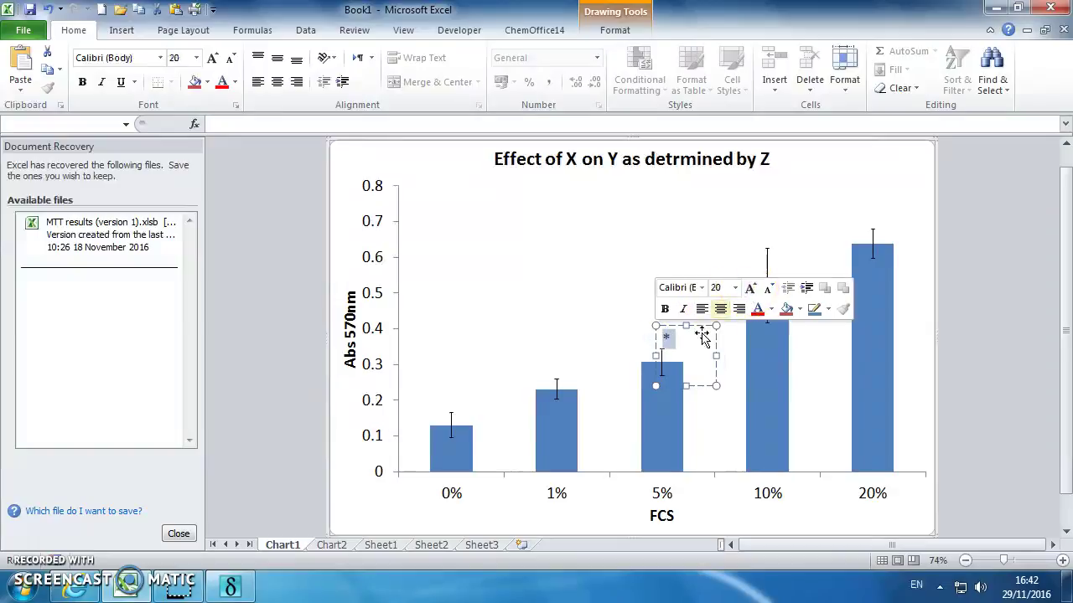
{"action": "left_click", "coordinate": [653, 364]}
{"action": "left_click_drag", "start_coordinate": [653, 366], "coordinate": [650, 368]}
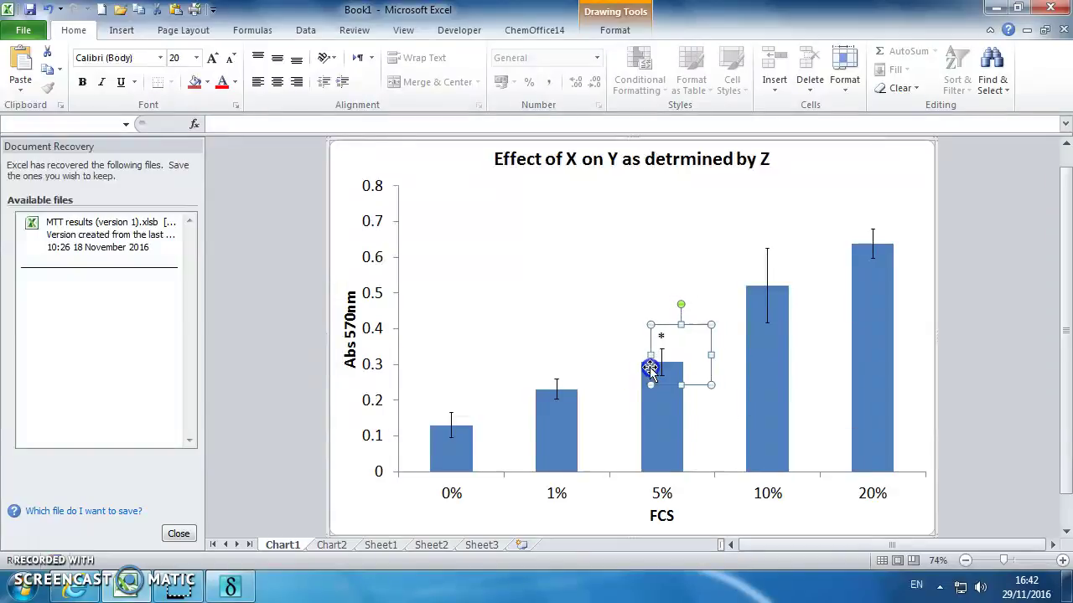
{"action": "left_click", "coordinate": [821, 187]}
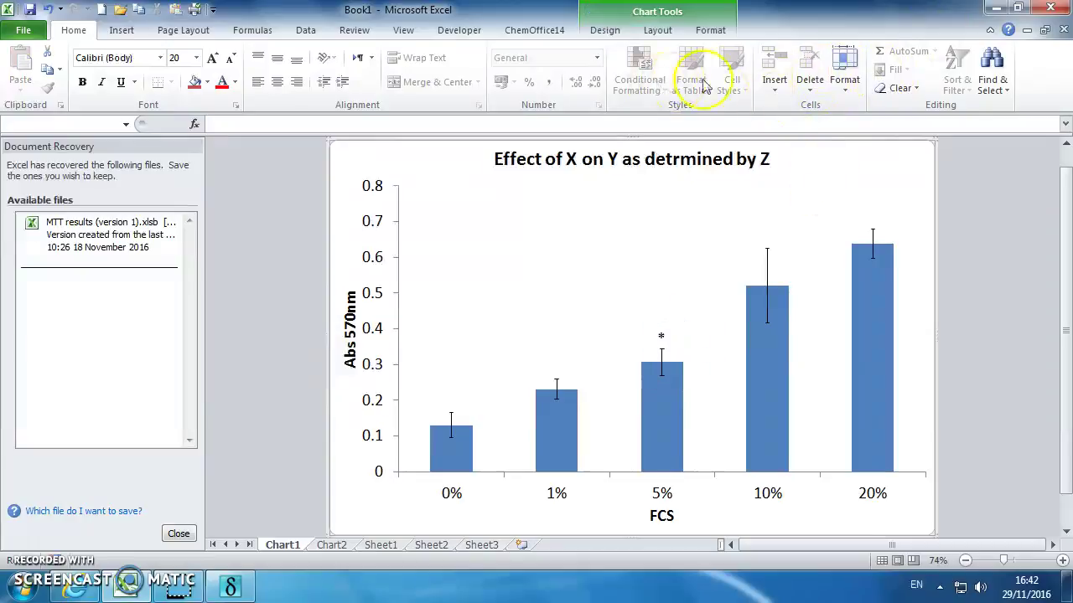
Step: Add a text box above the 10% column's error bar containing *** at font size 18
{"action": "left_click", "coordinate": [121, 31]}
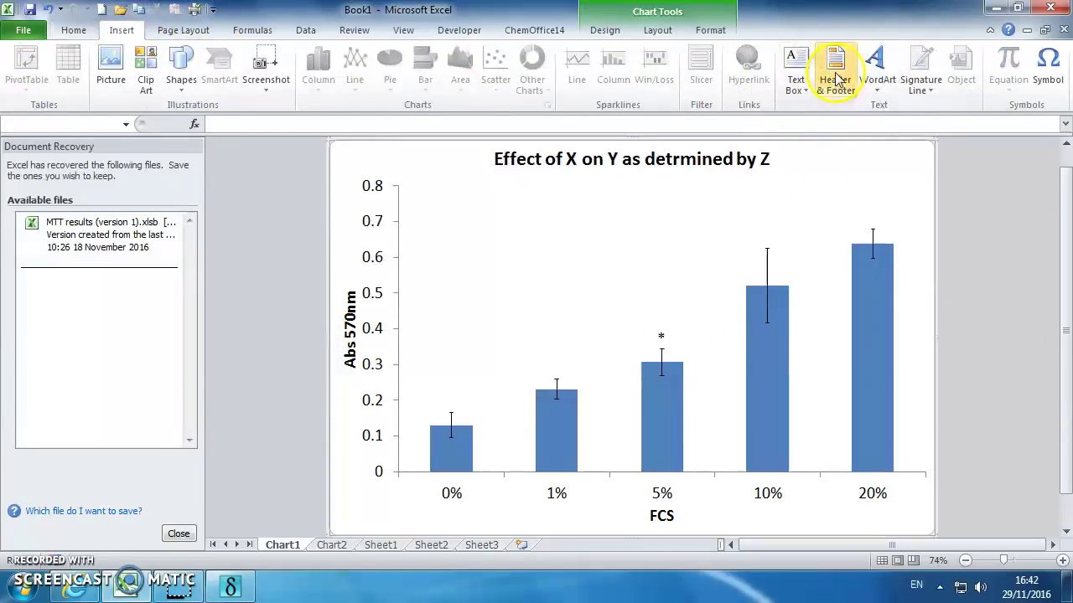
{"action": "left_click", "coordinate": [796, 84]}
{"action": "left_click", "coordinate": [838, 108]}
{"action": "left_click", "coordinate": [754, 230]}
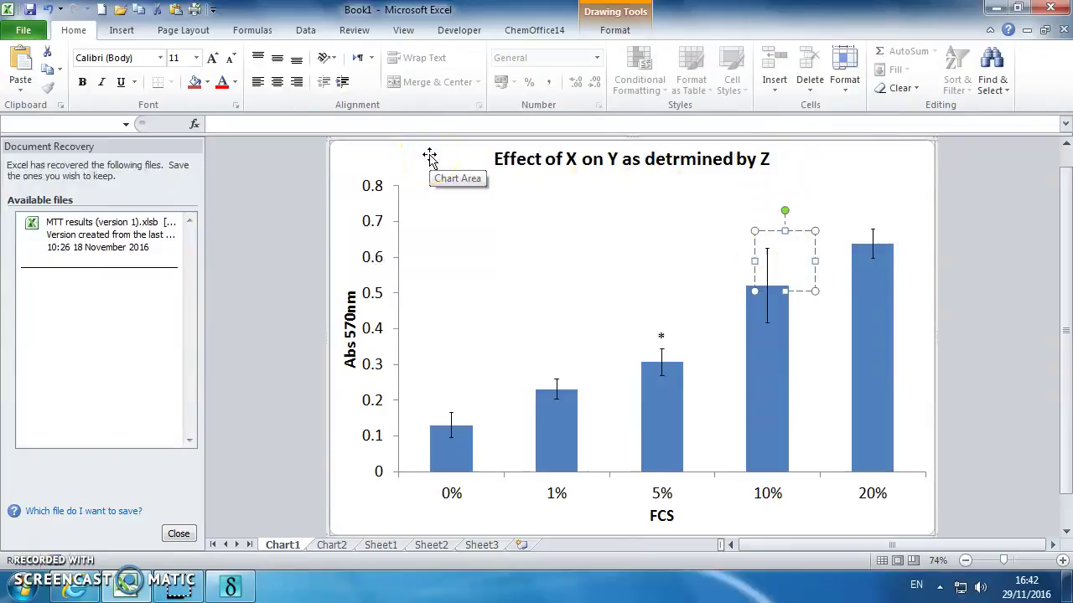
{"action": "left_click", "coordinate": [761, 266]}
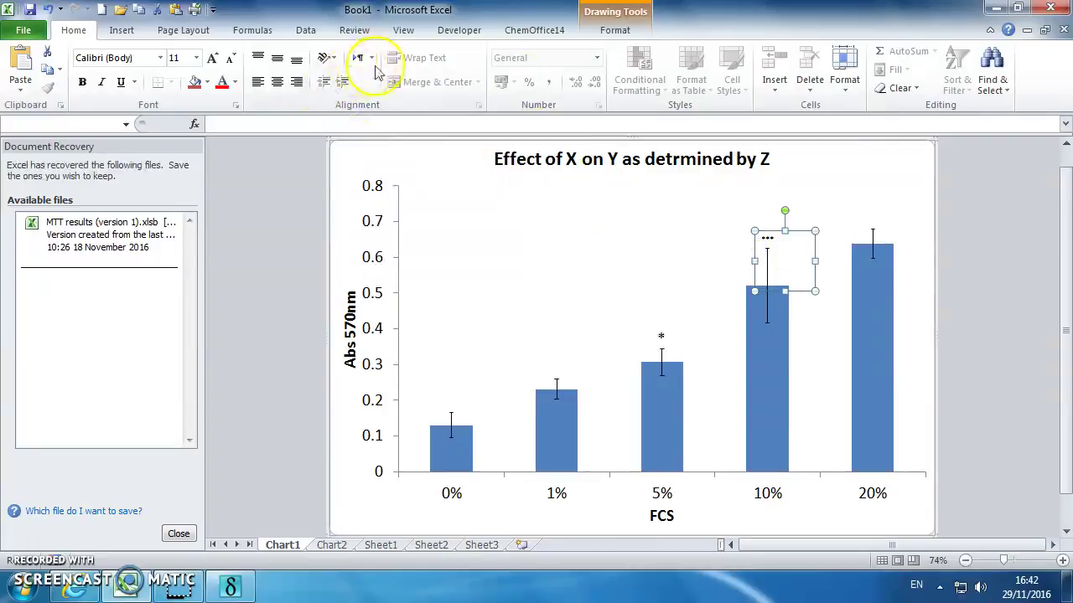
{"action": "left_click", "coordinate": [209, 57]}
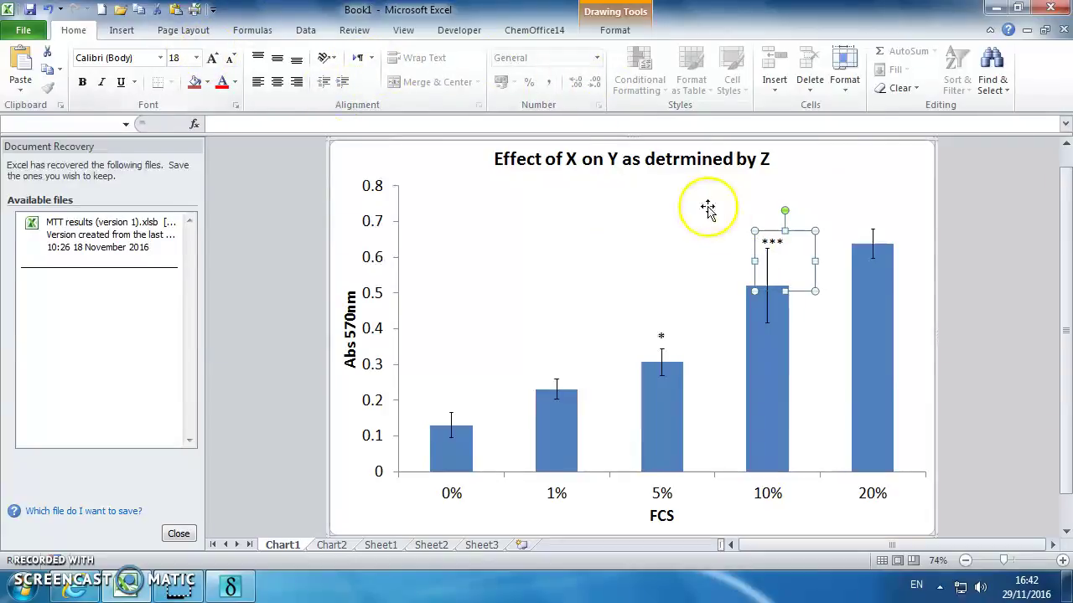
{"action": "left_click", "coordinate": [567, 234]}
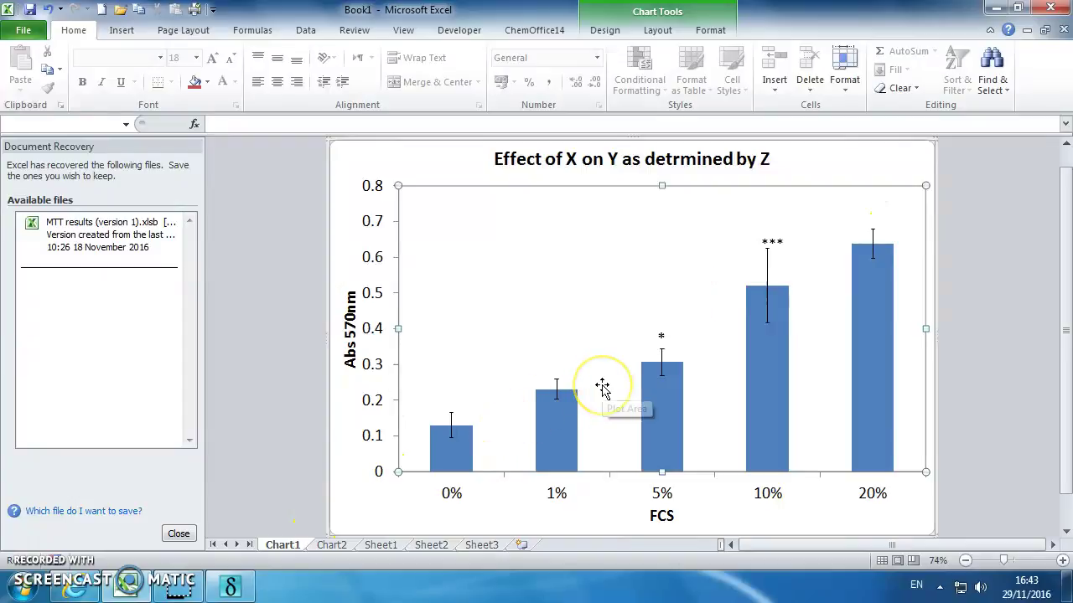
{"action": "left_click", "coordinate": [350, 482]}
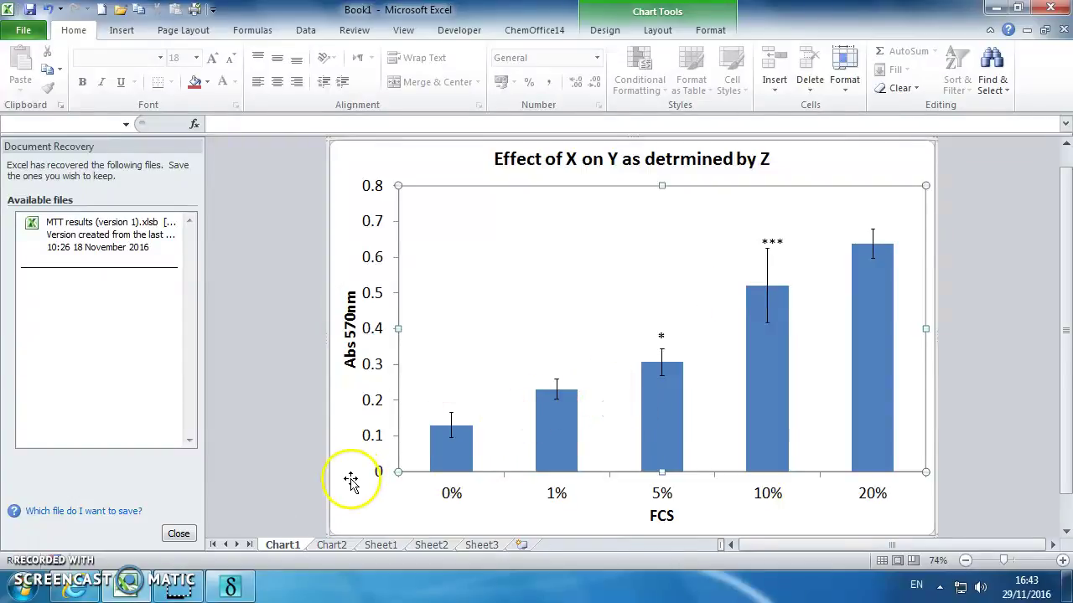
Step: Show the Chart2 sheet and compare the Control and +FCS columns for G1, S and G2M
{"action": "left_click", "coordinate": [381, 544]}
{"action": "left_click", "coordinate": [315, 548]}
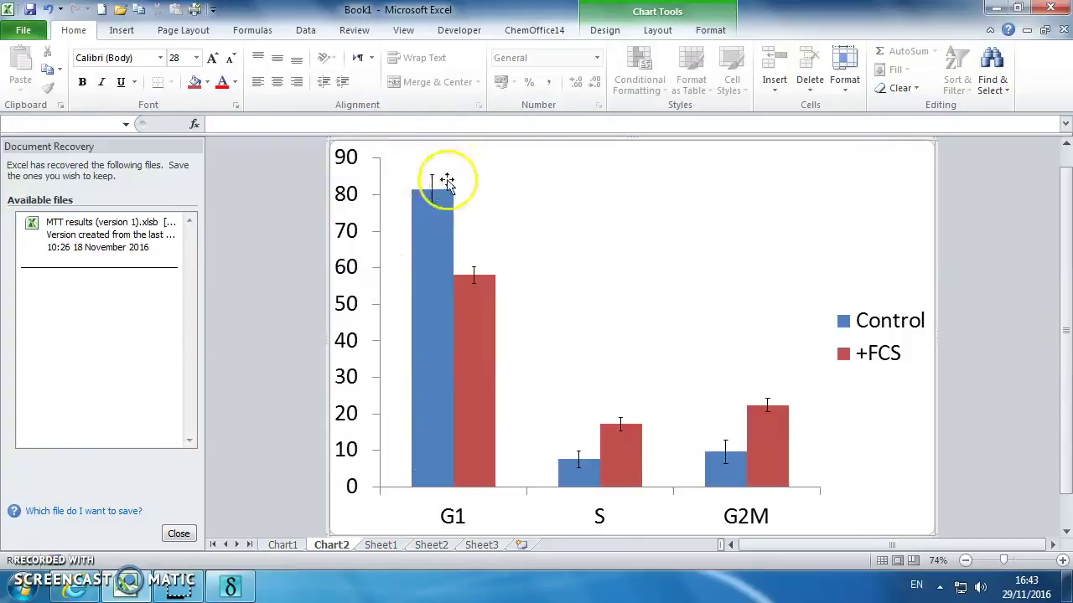
{"action": "mouse_move", "coordinate": [426, 286]}
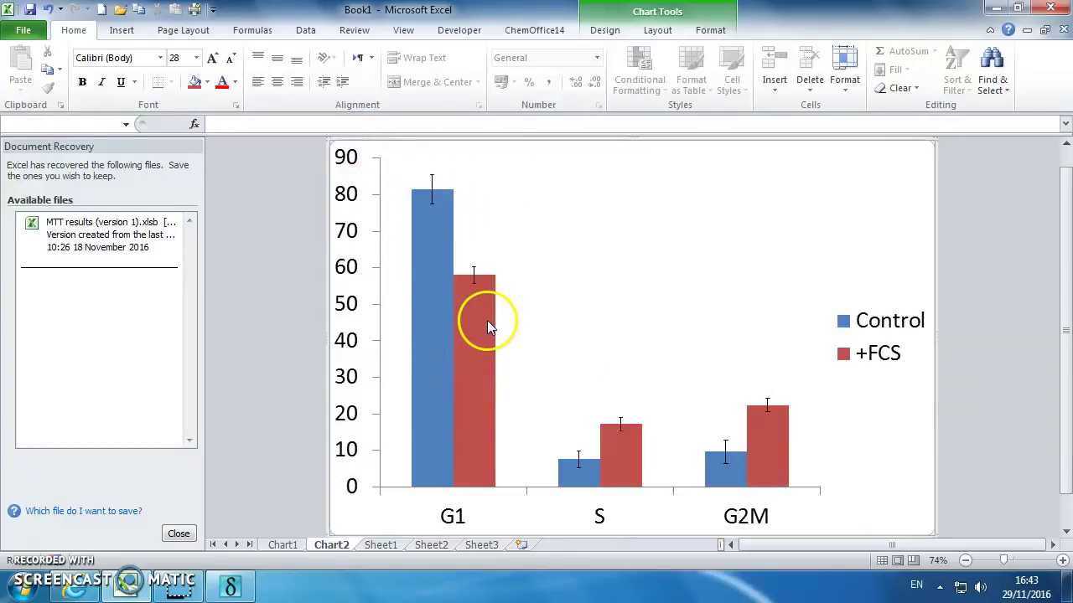
{"action": "mouse_move", "coordinate": [445, 315]}
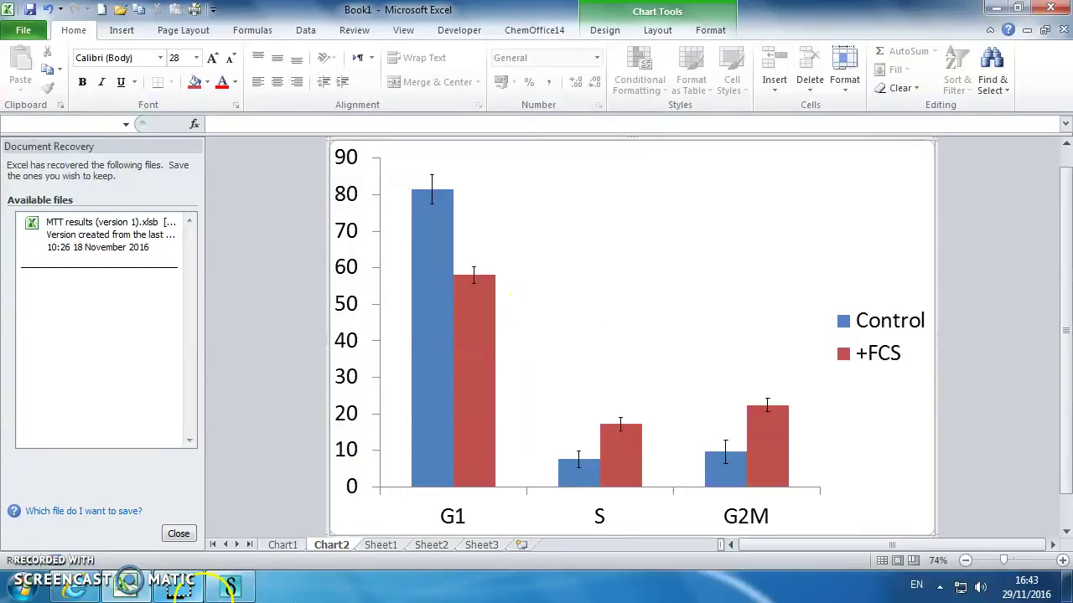
{"action": "left_click", "coordinate": [232, 586]}
{"action": "left_click", "coordinate": [194, 583]}
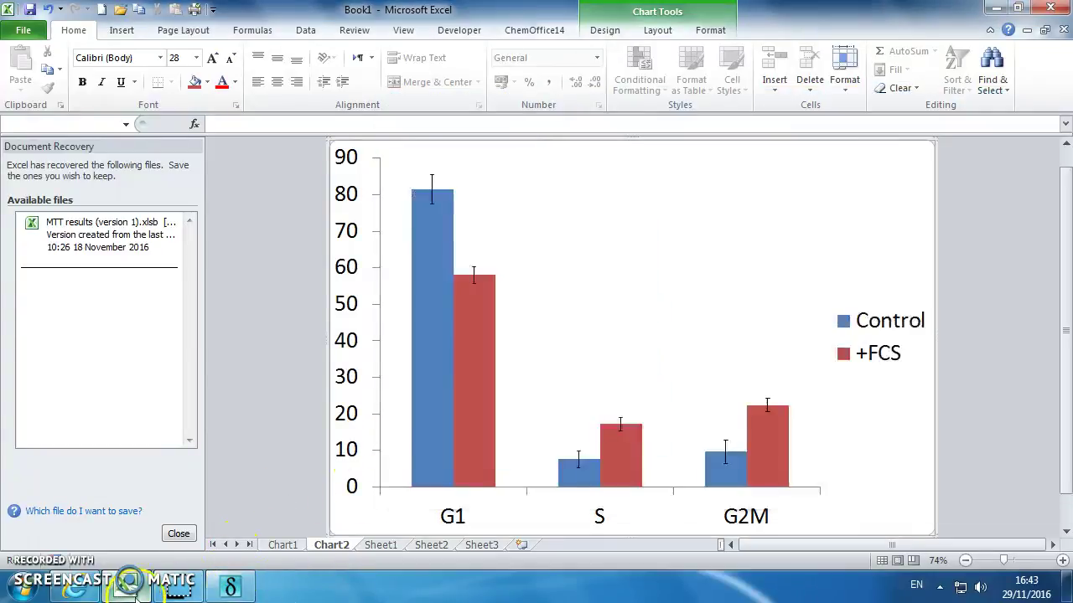
Step: Copy the G1, S and G2M Control and FCS data with headings, B13:G19, from Sheet1
{"action": "left_click", "coordinate": [382, 546]}
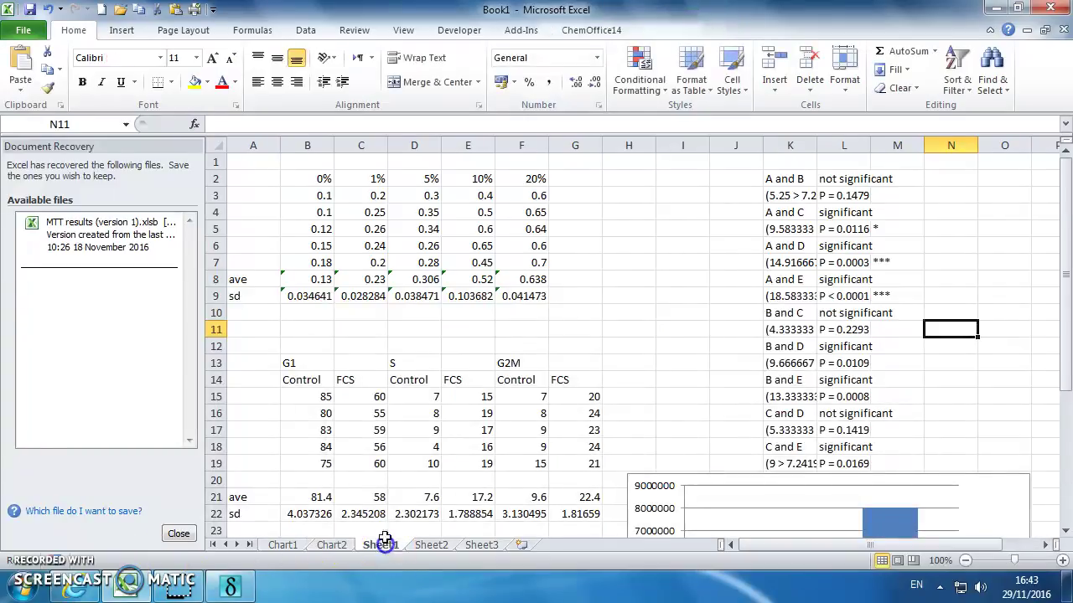
{"action": "scroll", "coordinate": [361, 356], "scroll_direction": "down", "scroll_amount": 2}
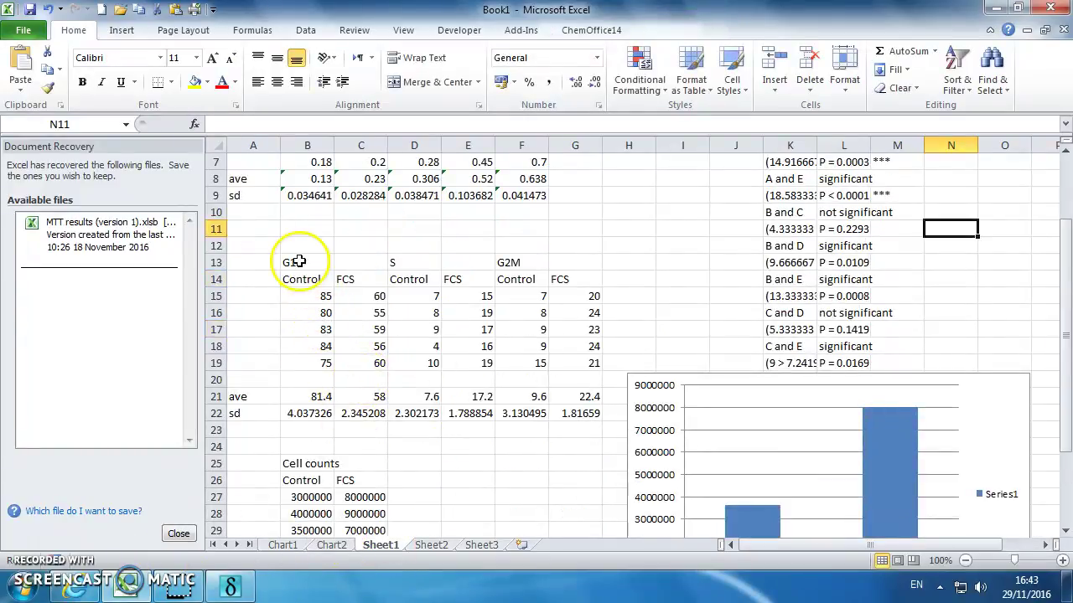
{"action": "left_click_drag", "start_coordinate": [295, 258], "coordinate": [576, 362]}
{"action": "right_click", "coordinate": [576, 362]}
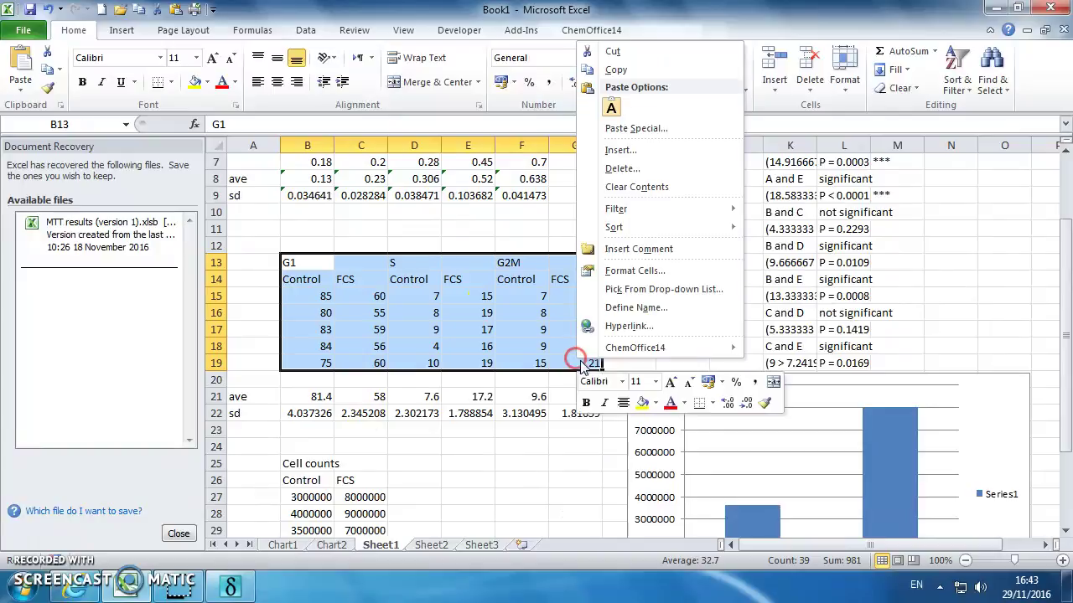
{"action": "left_click", "coordinate": [616, 69]}
Step: Switch to StatsDirect and paste the copied cell-cycle data into the Data 1 worksheet starting at cell A10
{"action": "left_click", "coordinate": [231, 585]}
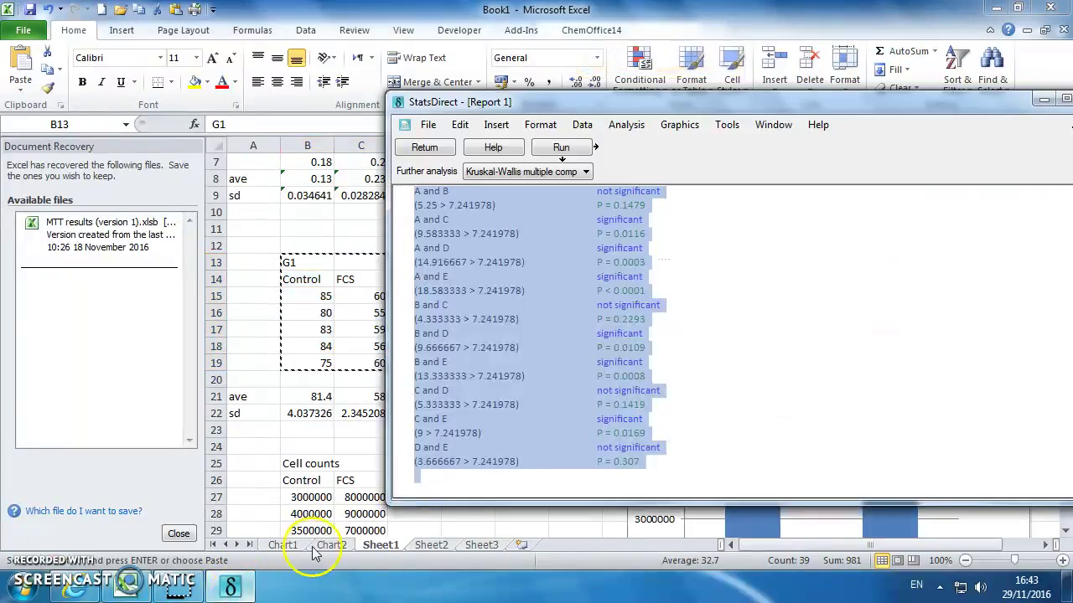
{"action": "left_click", "coordinate": [419, 147]}
{"action": "left_click", "coordinate": [410, 152]}
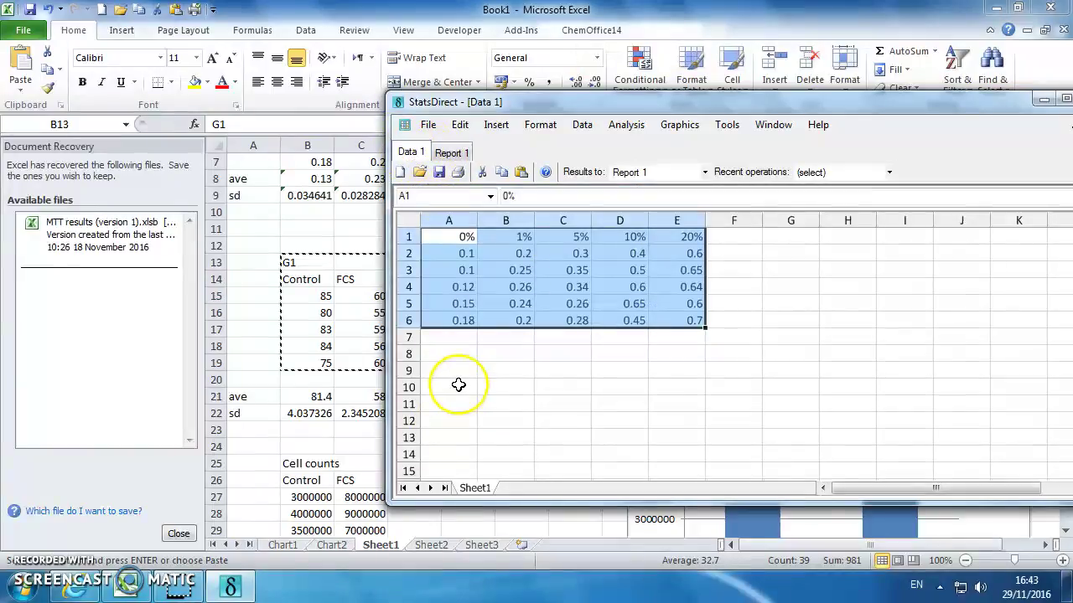
{"action": "left_click", "coordinate": [453, 386]}
{"action": "right_click", "coordinate": [453, 388]}
{"action": "left_click", "coordinate": [478, 354]}
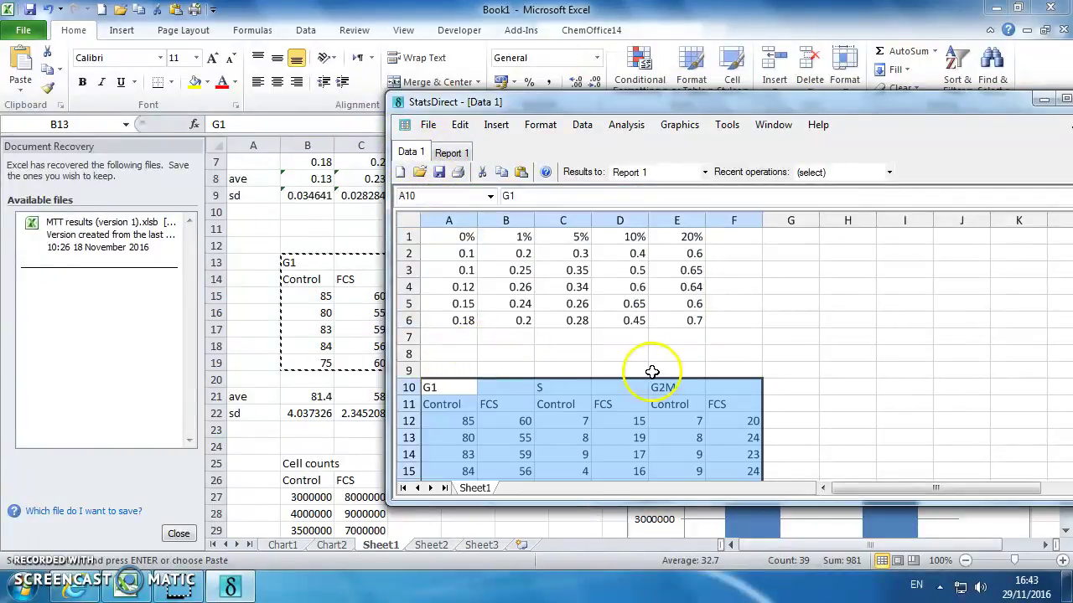
{"action": "scroll", "coordinate": [662, 377], "scroll_direction": "down", "scroll_amount": 3}
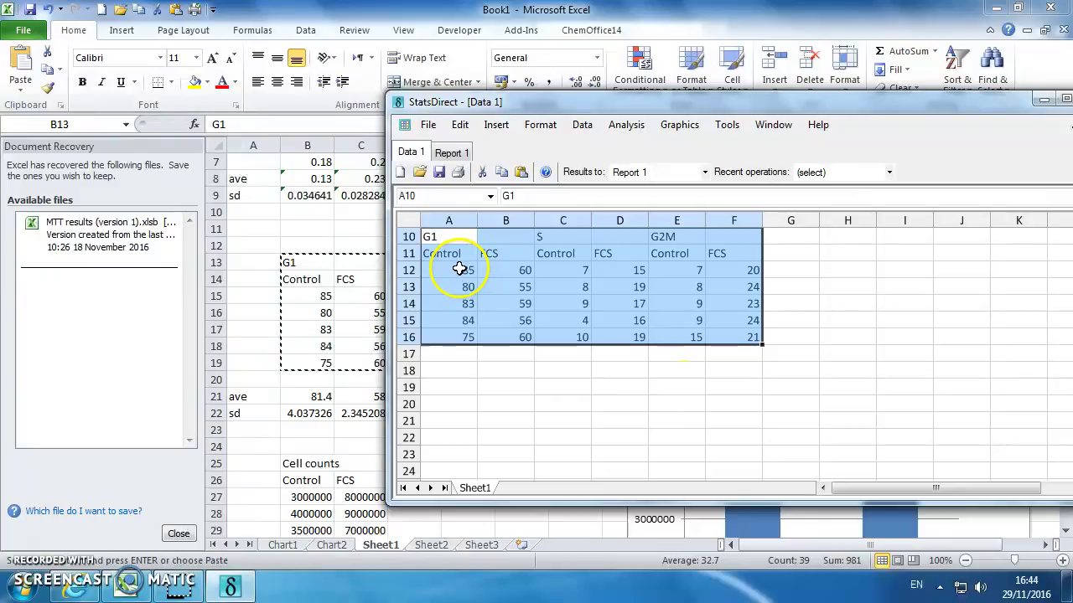
Step: Run a nonparametric Mann-Whitney test on the G1 Control and FCS columns, A11:B16
{"action": "left_click_drag", "start_coordinate": [459, 268], "coordinate": [503, 311]}
{"action": "left_click_drag", "start_coordinate": [448, 248], "coordinate": [519, 337]}
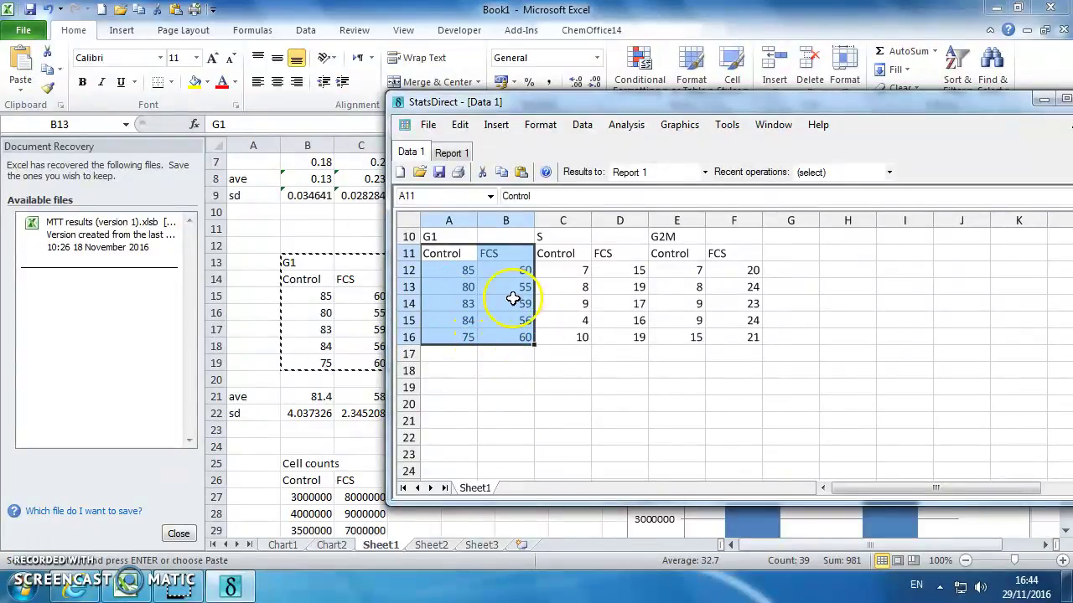
{"action": "left_click", "coordinate": [637, 132]}
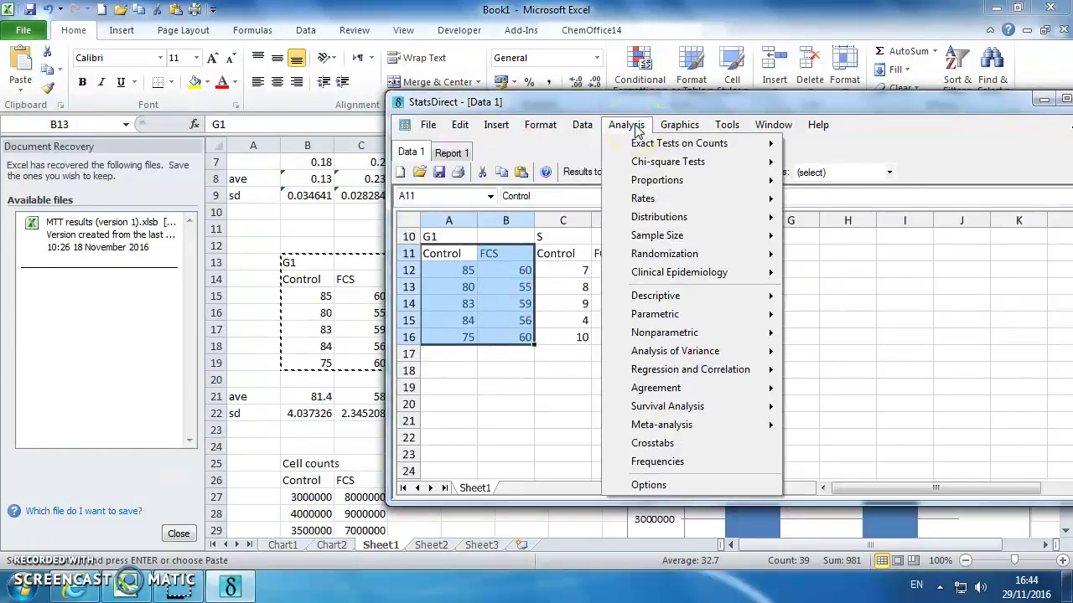
{"action": "mouse_move", "coordinate": [708, 335]}
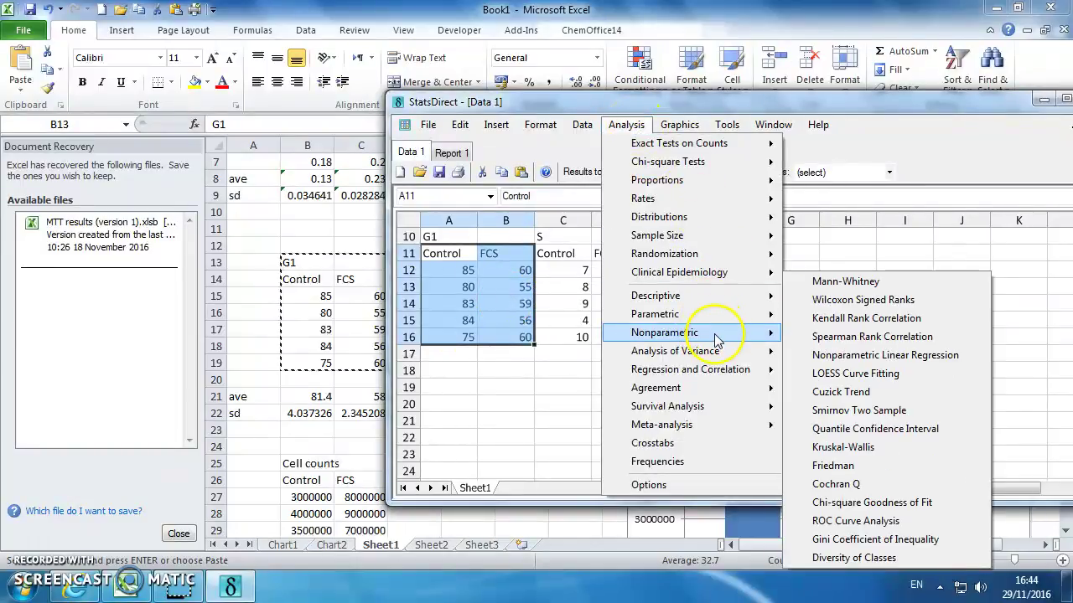
{"action": "left_click", "coordinate": [851, 283]}
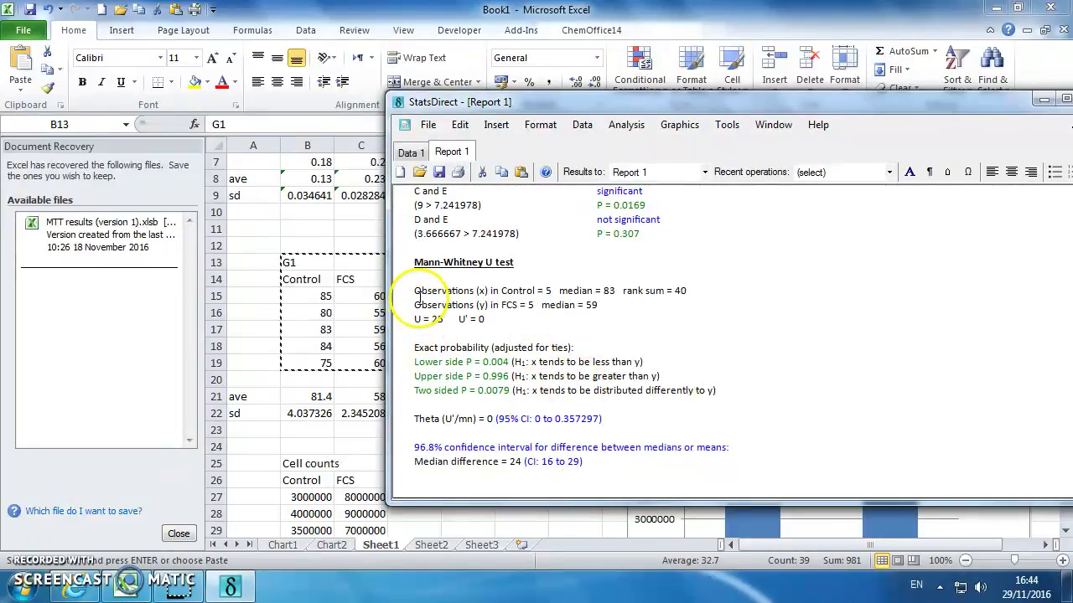
Step: Examine the Mann-Whitney report, comparing its lower side and two sided P values
{"action": "left_click_drag", "start_coordinate": [414, 260], "coordinate": [665, 466]}
{"action": "left_click", "coordinate": [416, 365]}
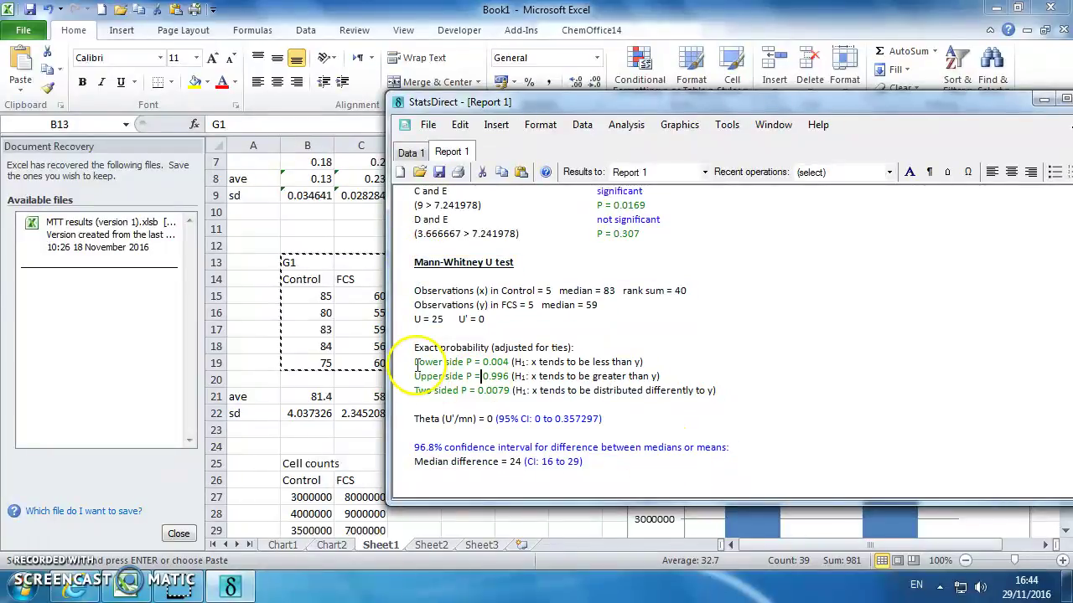
{"action": "left_click_drag", "start_coordinate": [417, 365], "coordinate": [517, 363]}
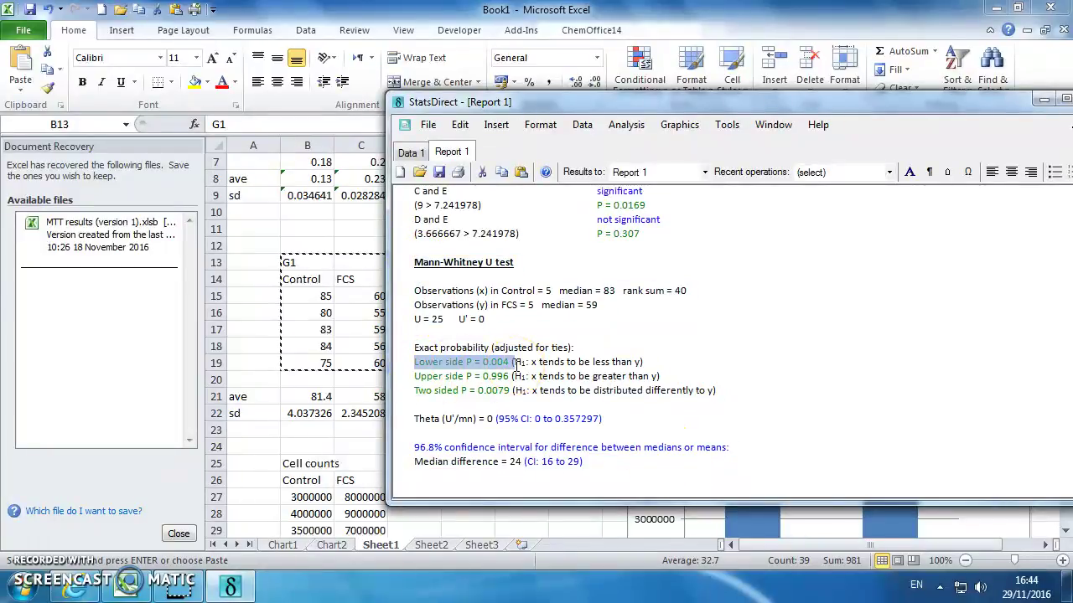
{"action": "left_click_drag", "start_coordinate": [414, 390], "coordinate": [506, 391]}
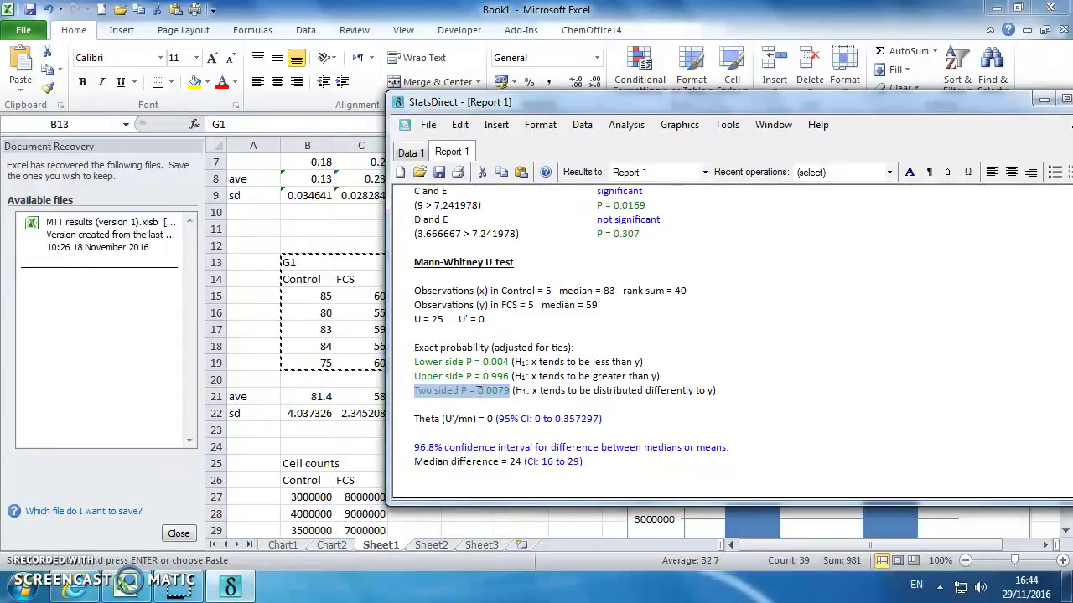
{"action": "right_click", "coordinate": [508, 398]}
Step: Insert a text box containing *** near the top of the G1 Control column on Excel's Chart2 sheet
{"action": "left_click", "coordinate": [333, 546]}
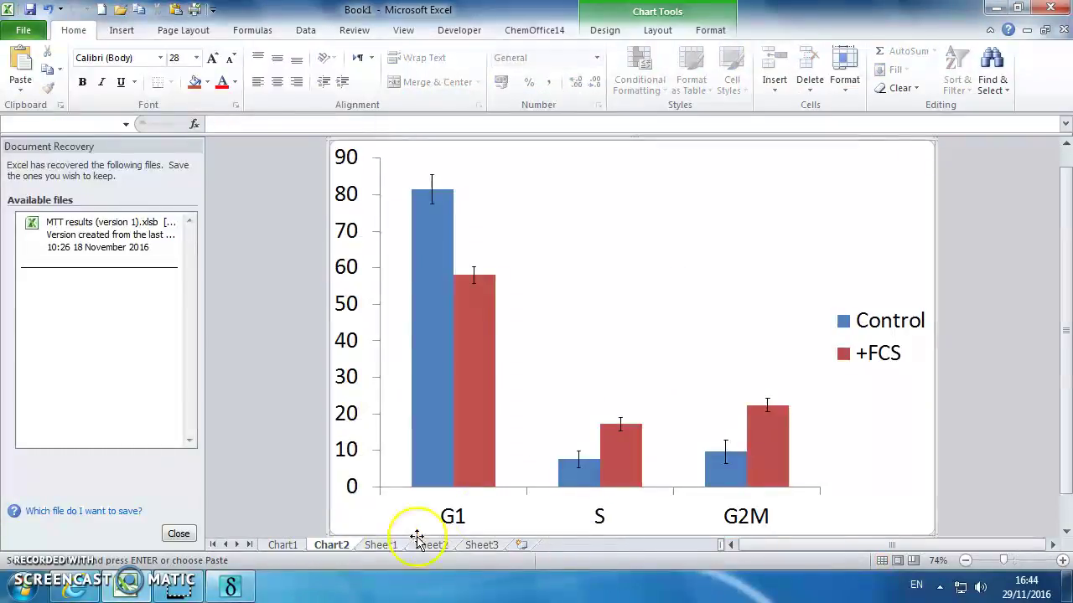
{"action": "left_click", "coordinate": [122, 31]}
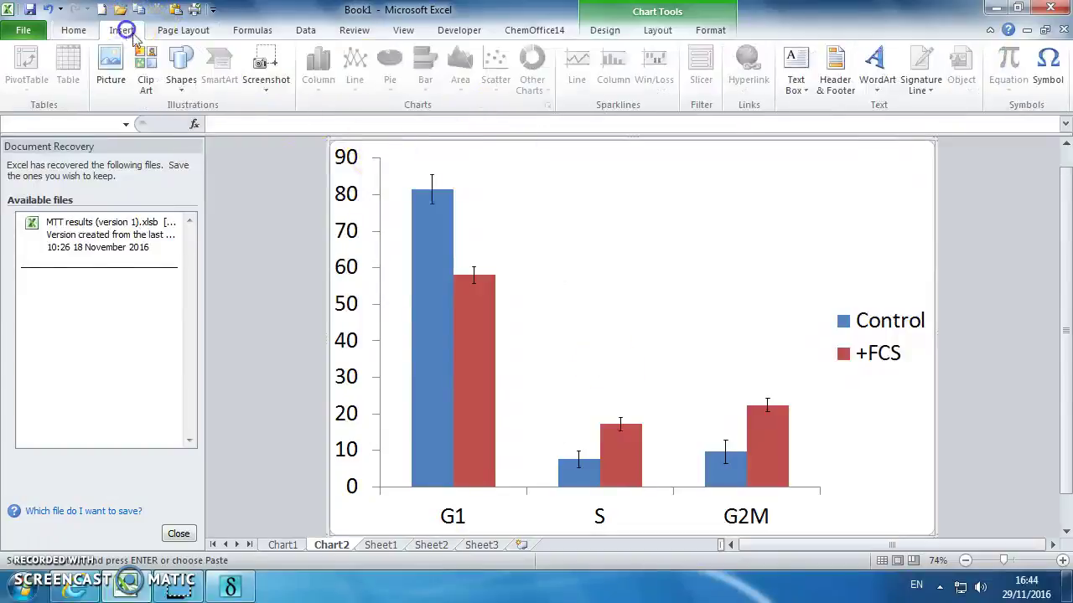
{"action": "left_click", "coordinate": [795, 77]}
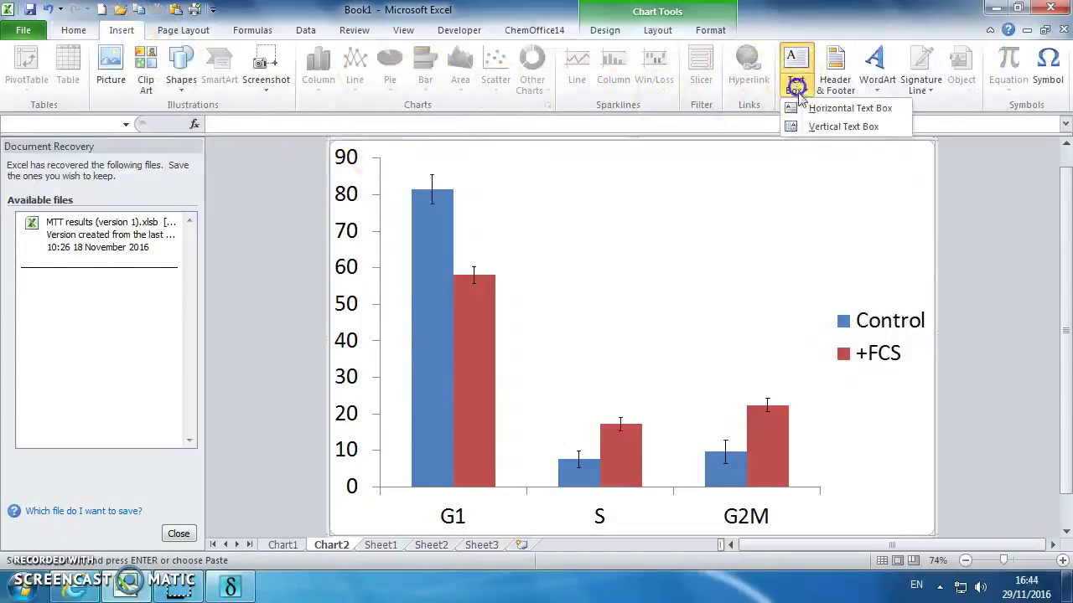
{"action": "left_click", "coordinate": [438, 163]}
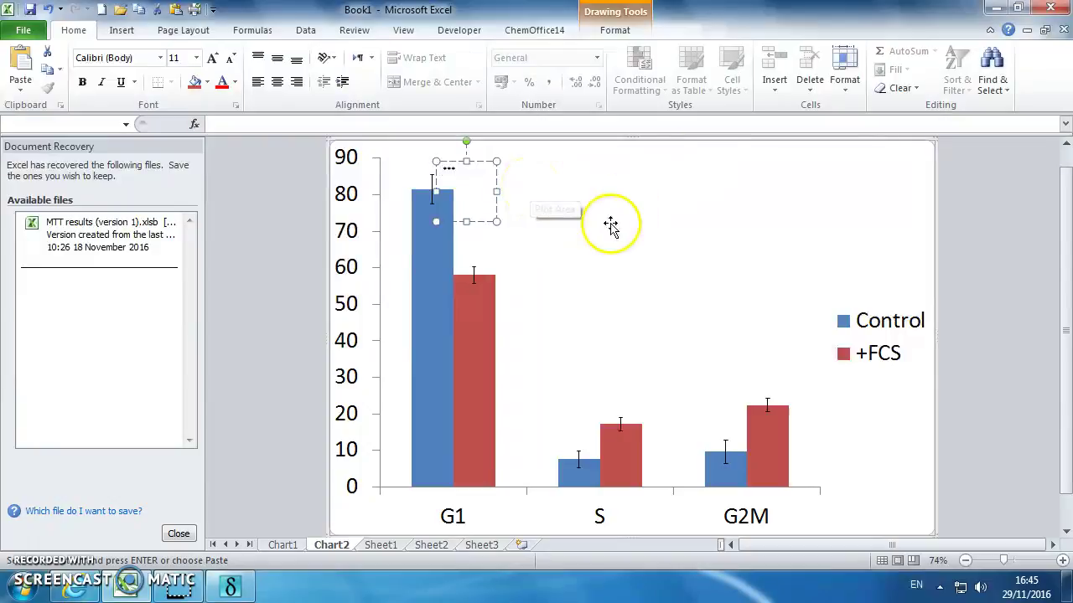
Step: Enlarge the *** text to font size 18 and move its text box up above the G1 columns
{"action": "left_click", "coordinate": [472, 196]}
{"action": "left_click", "coordinate": [447, 170]}
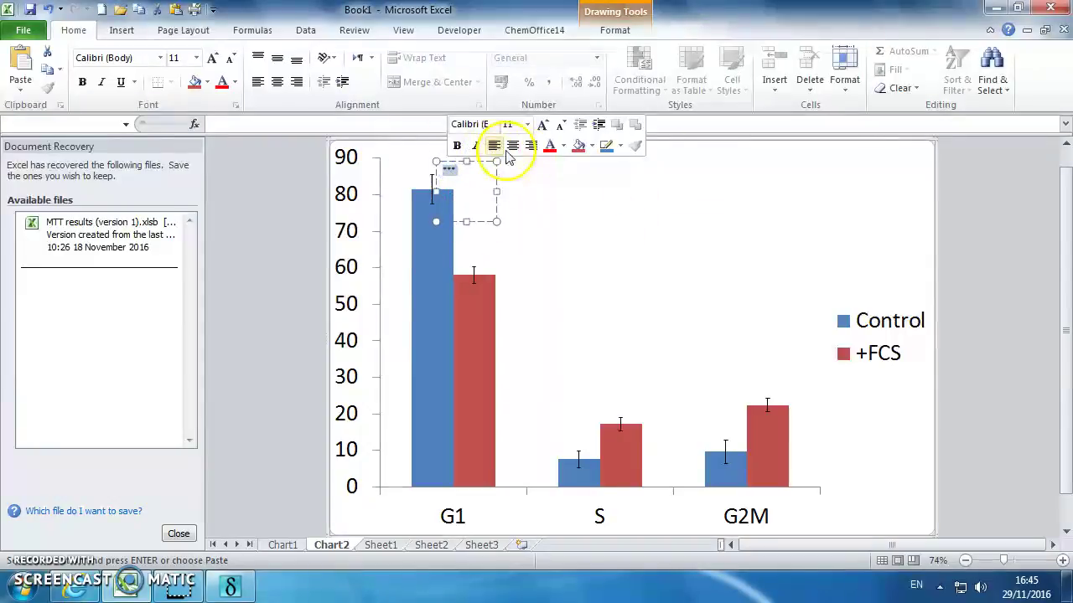
{"action": "left_click", "coordinate": [541, 126]}
{"action": "left_click", "coordinate": [541, 126]}
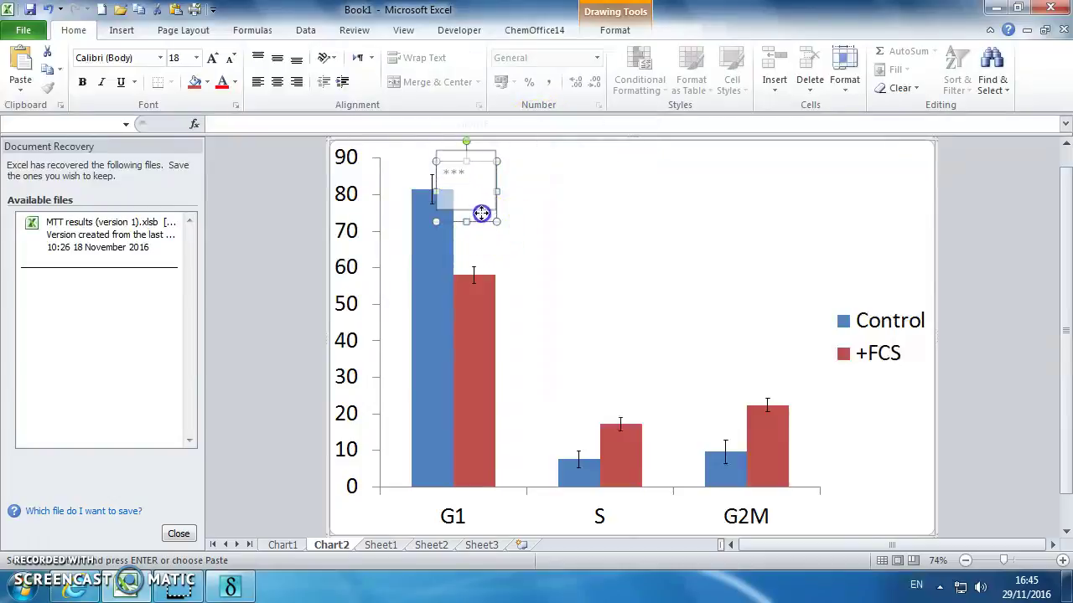
{"action": "left_click_drag", "start_coordinate": [481, 211], "coordinate": [478, 196]}
Step: Draw a horizontal straight line about 2.72 cm long beneath the asterisks, spanning the G1 Control and +FCS columns
{"action": "left_click", "coordinate": [121, 30]}
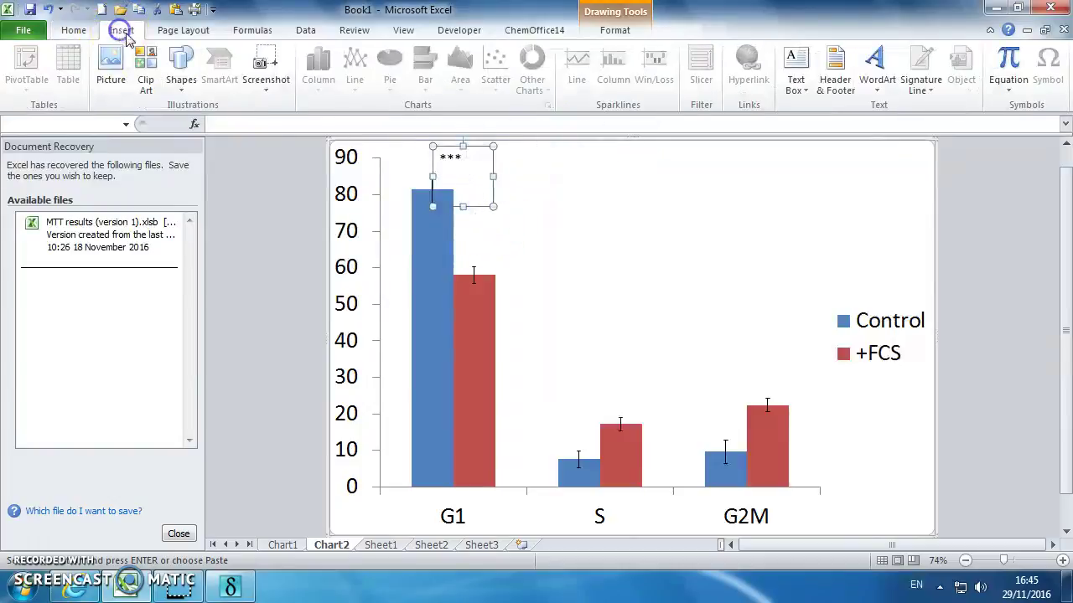
{"action": "left_click", "coordinate": [179, 81]}
{"action": "left_click", "coordinate": [182, 126]}
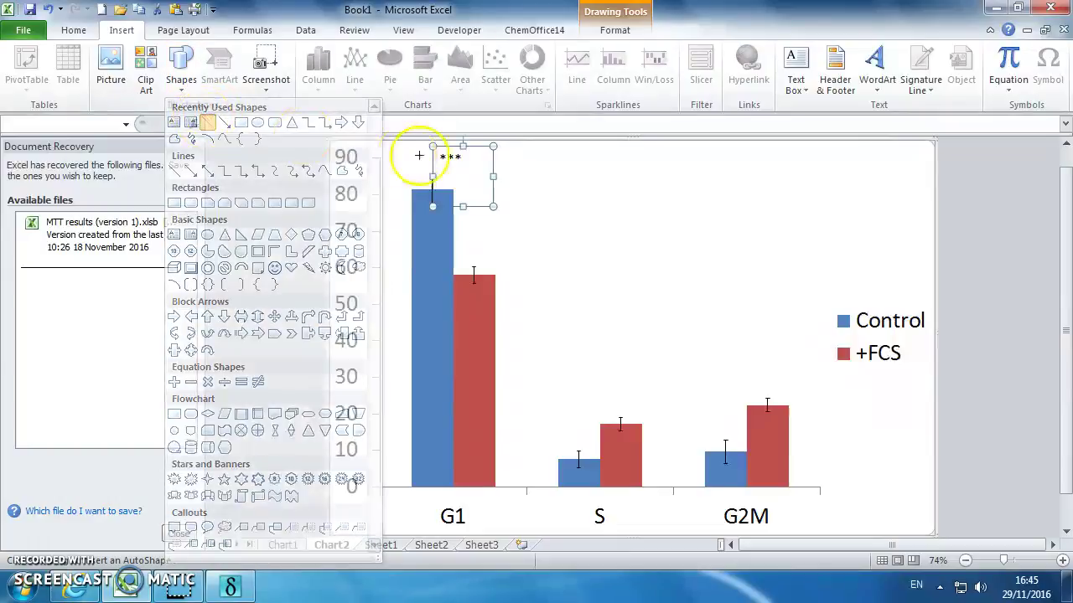
{"action": "left_click", "coordinate": [424, 172]}
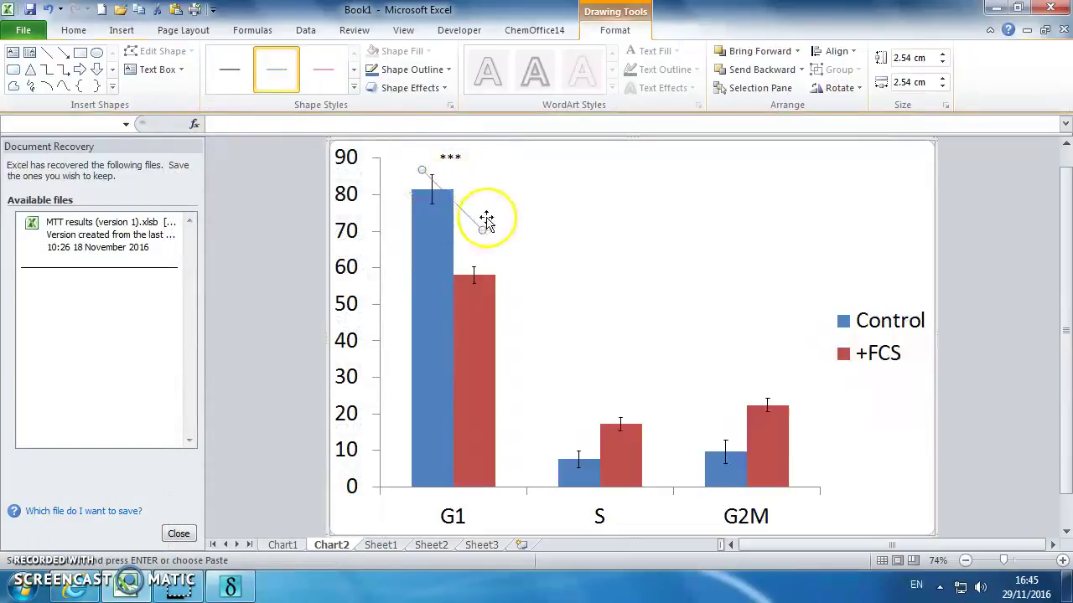
{"action": "left_click_drag", "start_coordinate": [482, 229], "coordinate": [486, 170]}
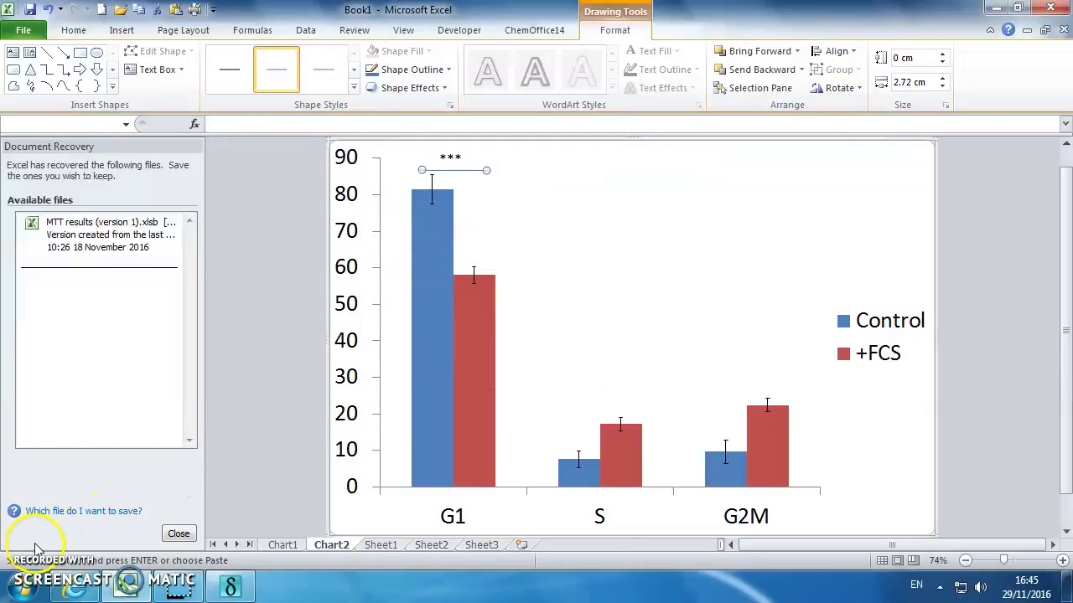
Step: Review the Control and FCS cell counts in rows 27 to 30 of Sheet1
{"action": "left_click", "coordinate": [283, 545]}
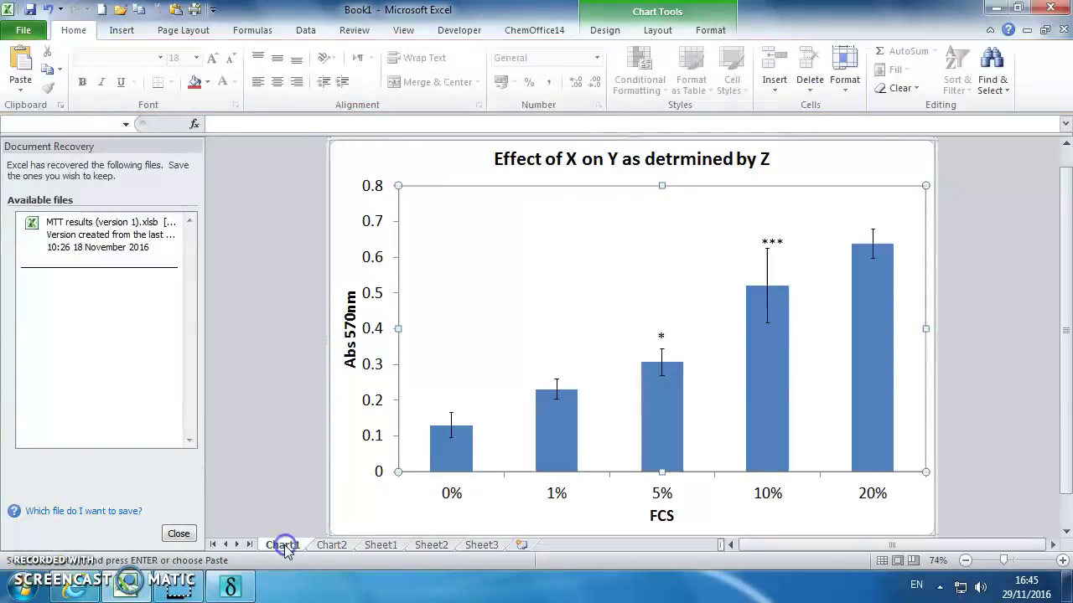
{"action": "left_click", "coordinate": [381, 545]}
{"action": "scroll", "coordinate": [419, 469], "scroll_direction": "down", "scroll_amount": 3}
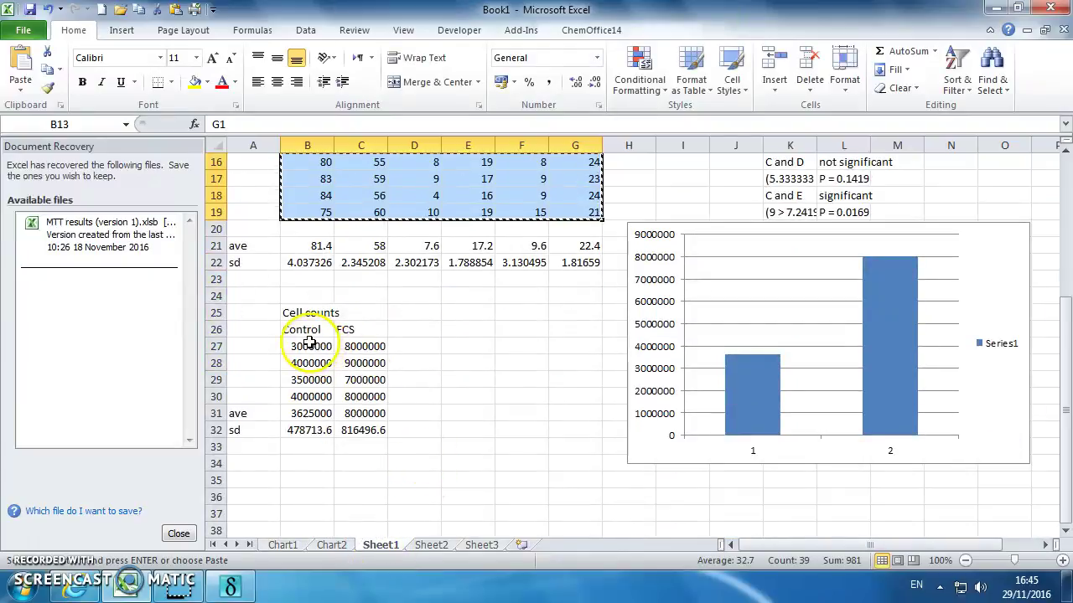
{"action": "left_click_drag", "start_coordinate": [310, 346], "coordinate": [308, 401]}
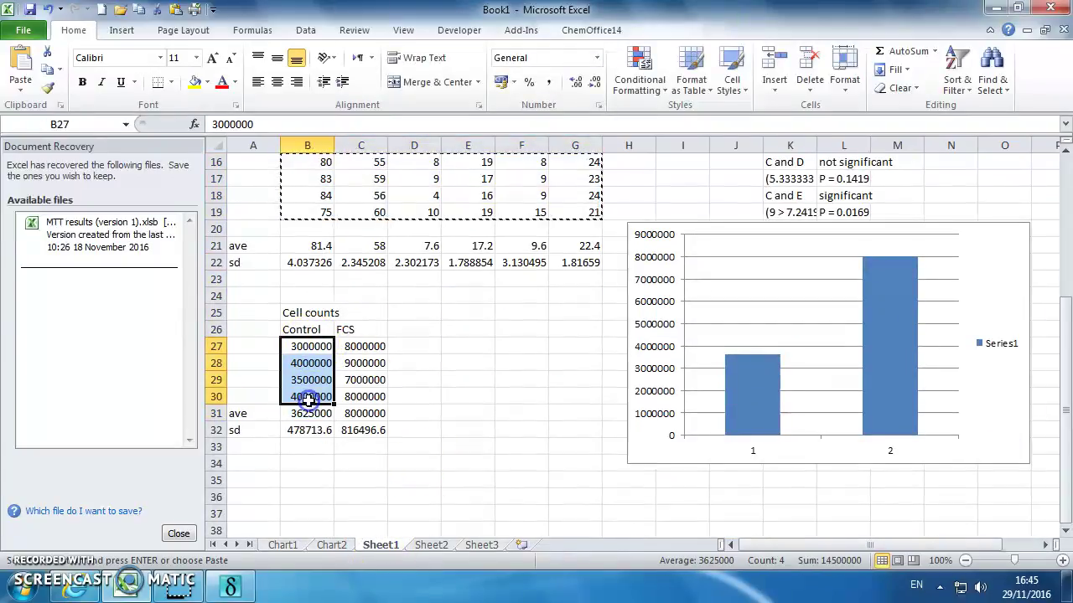
{"action": "left_click_drag", "start_coordinate": [306, 348], "coordinate": [308, 394]}
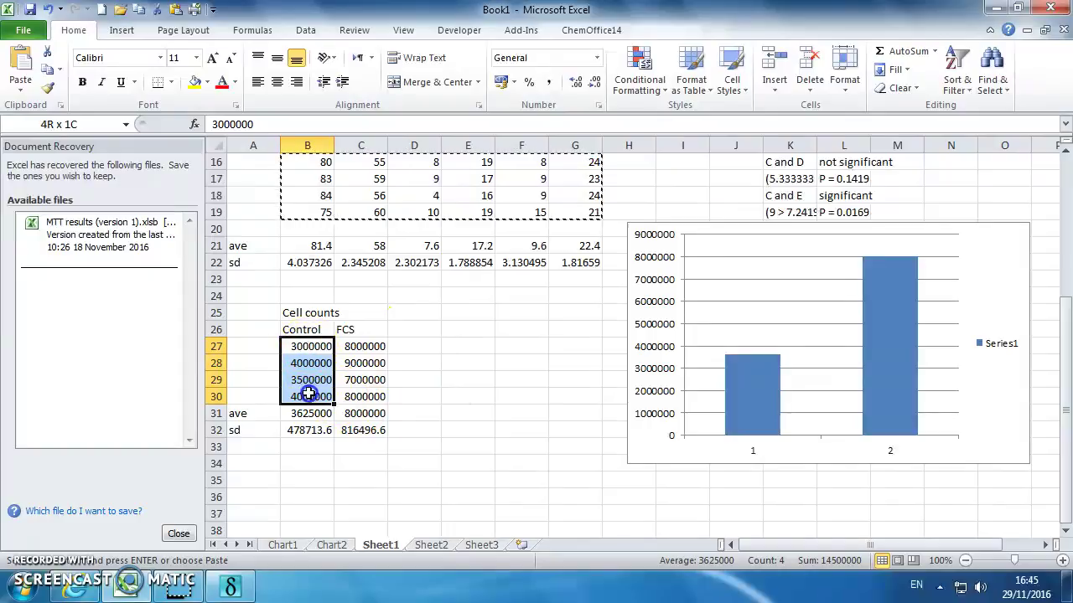
{"action": "left_click_drag", "start_coordinate": [362, 346], "coordinate": [364, 395]}
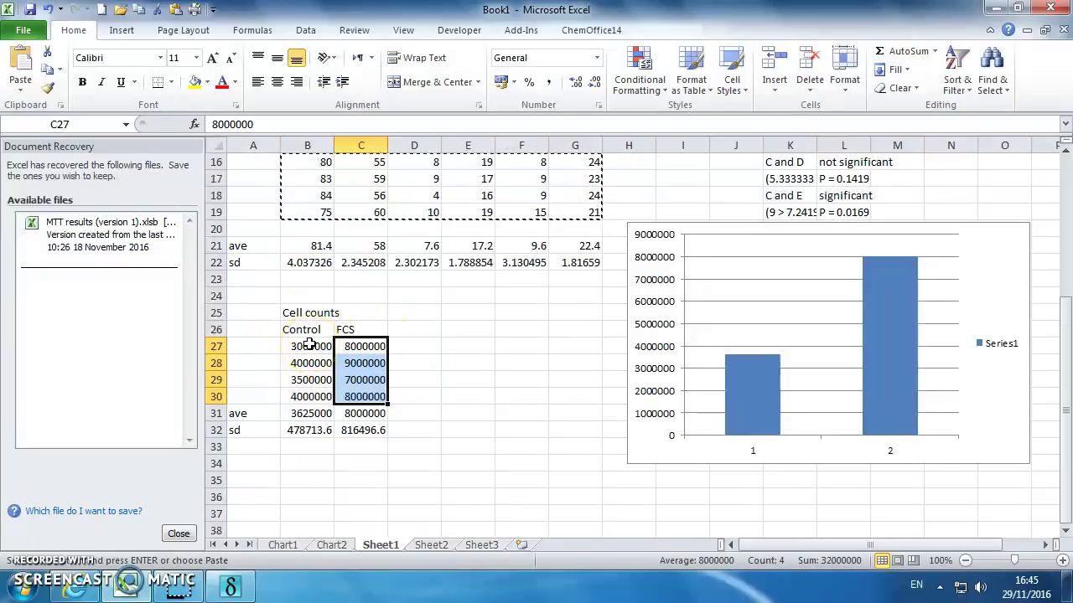
{"action": "left_click", "coordinate": [285, 467]}
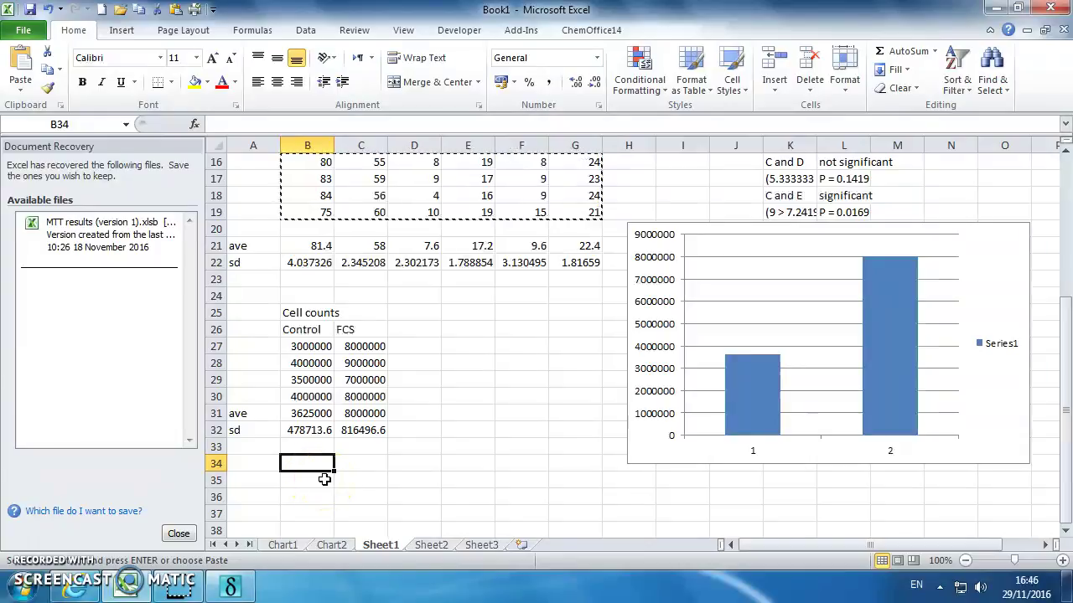
{"action": "left_click", "coordinate": [356, 466]}
{"action": "type", "text": "="}
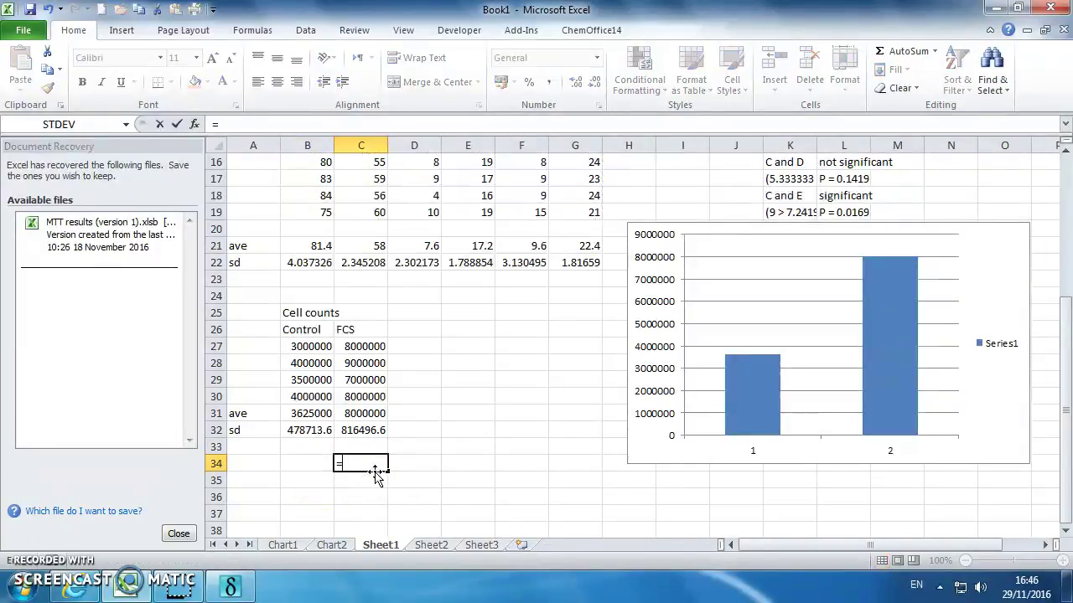
{"action": "left_click", "coordinate": [125, 124]}
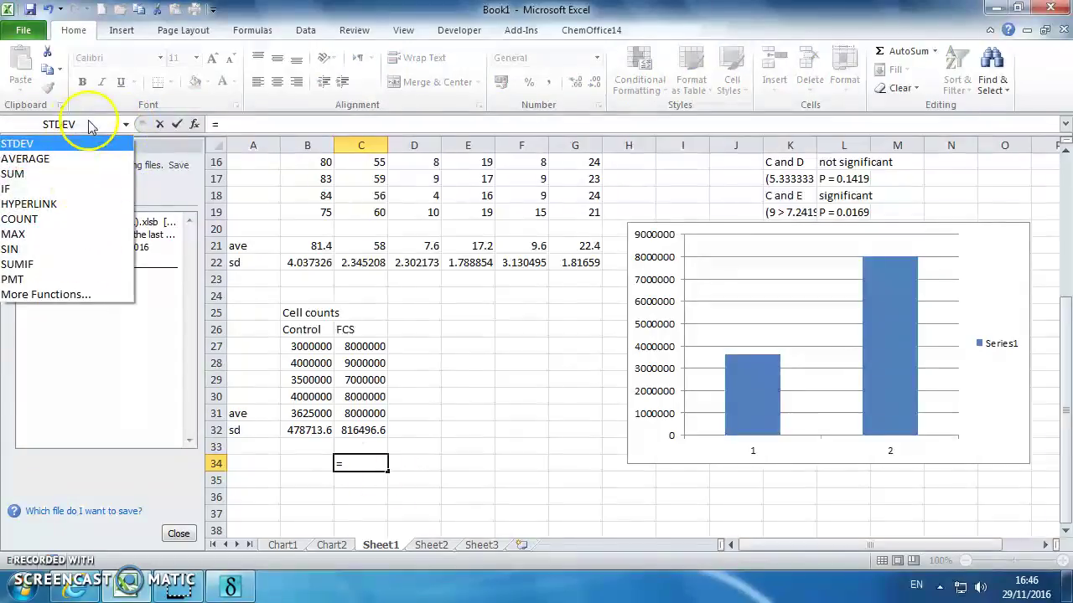
{"action": "left_click", "coordinate": [84, 143]}
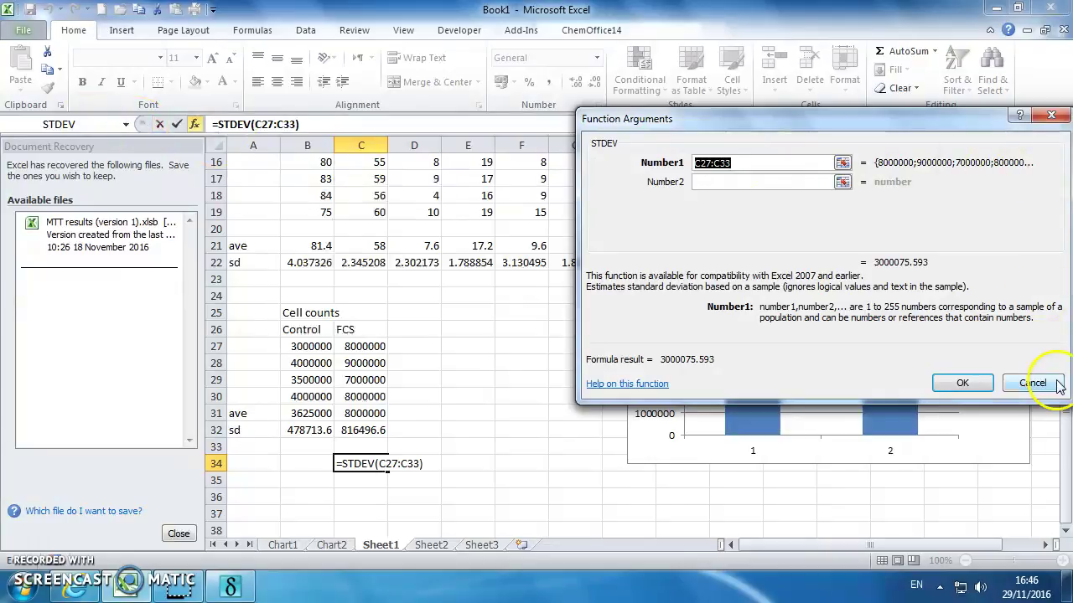
{"action": "left_click", "coordinate": [1058, 384]}
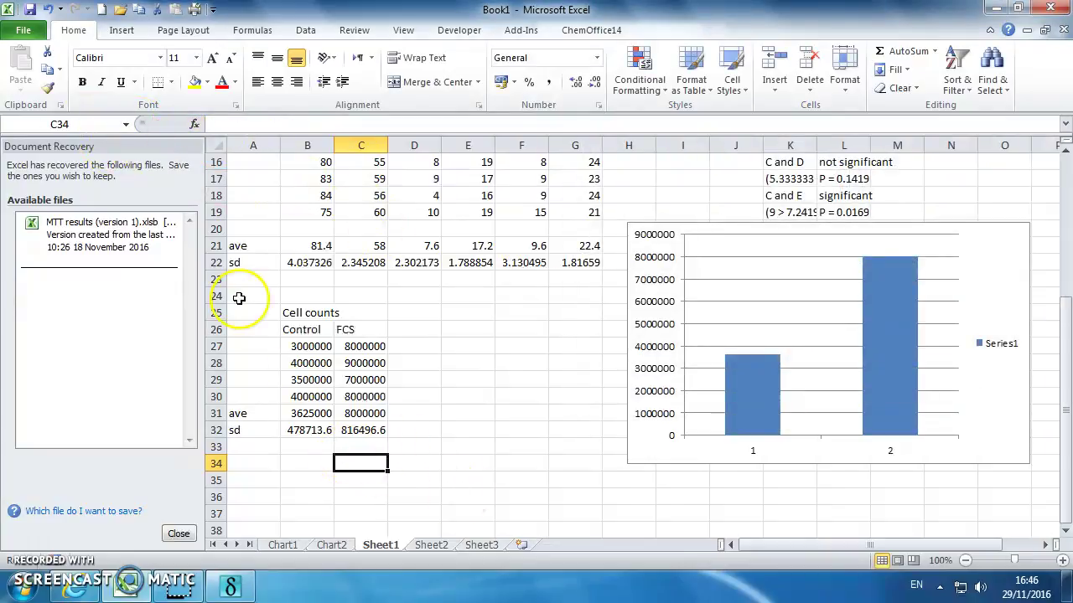
Step: Start a formula in cell C34 with the TTEST function chosen from the full function list
{"action": "type", "text": "="}
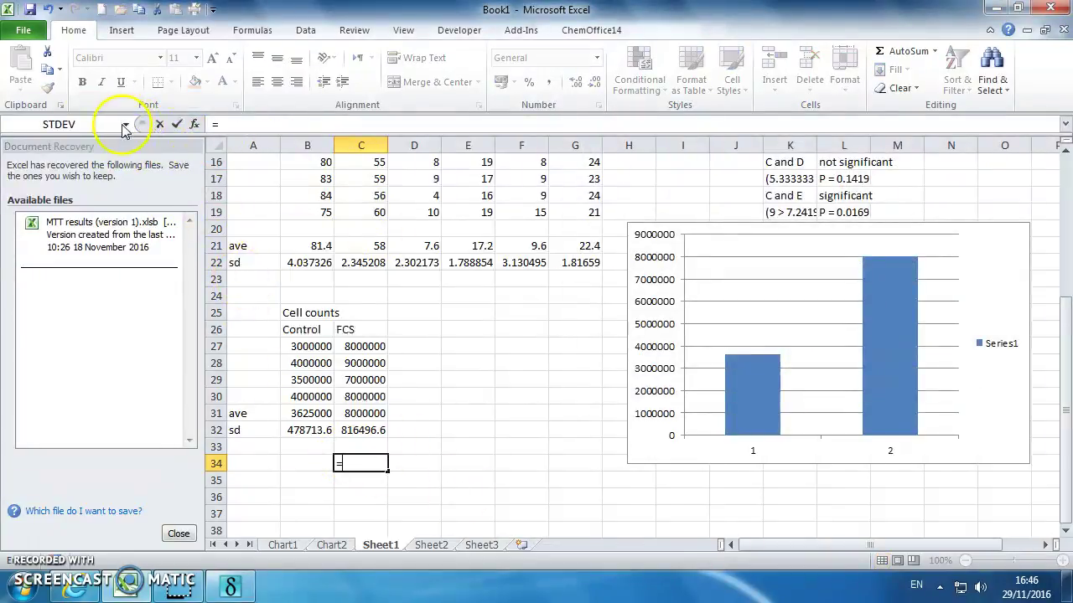
{"action": "left_click", "coordinate": [125, 124]}
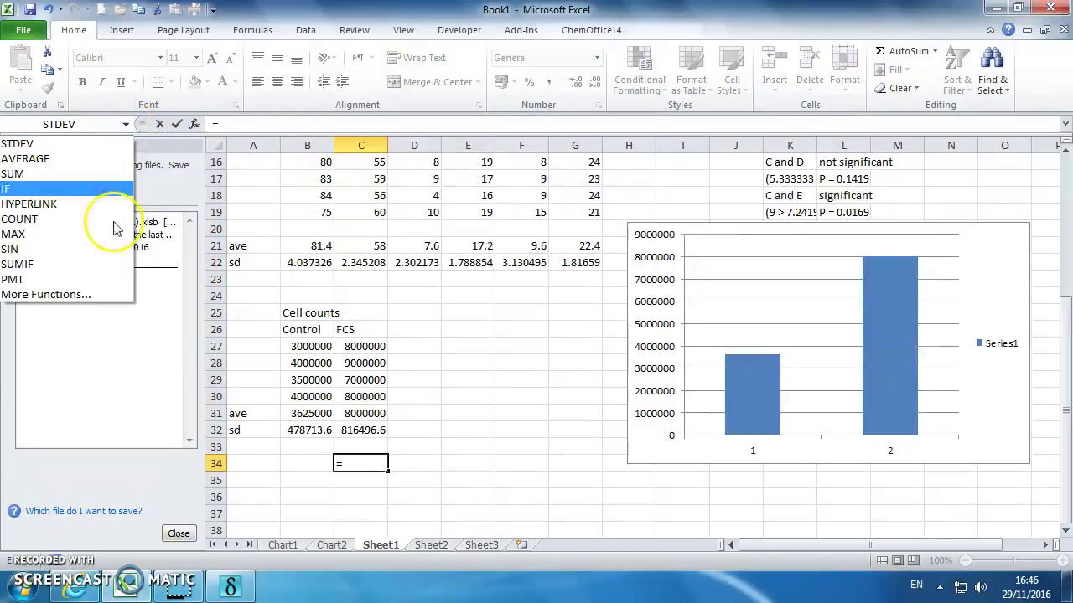
{"action": "left_click", "coordinate": [93, 284]}
{"action": "scroll", "coordinate": [958, 263], "scroll_direction": "down", "scroll_amount": 3}
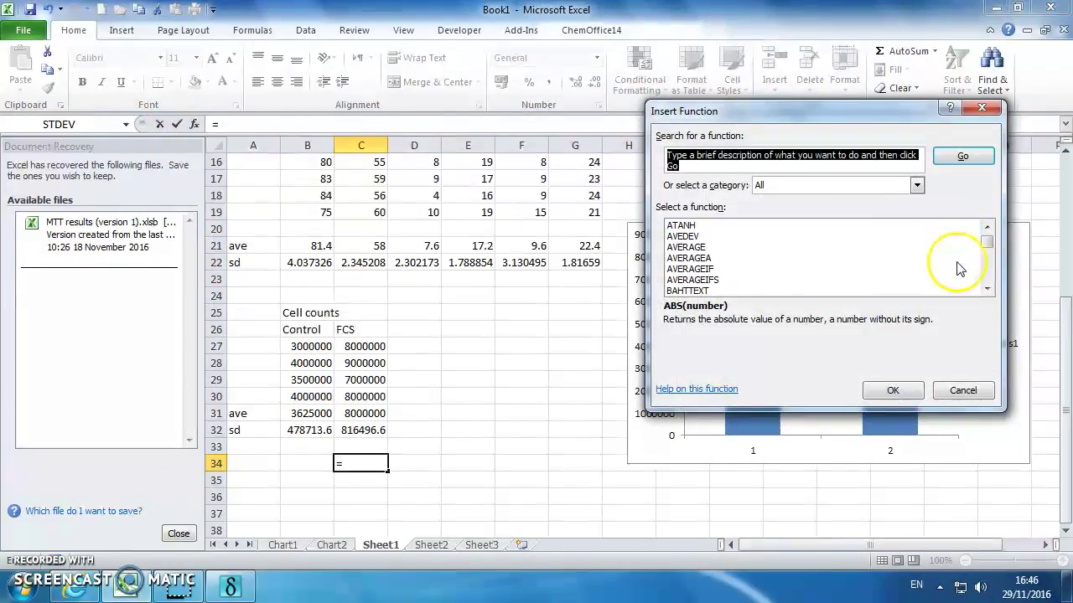
{"action": "left_click_drag", "start_coordinate": [987, 240], "coordinate": [990, 272]}
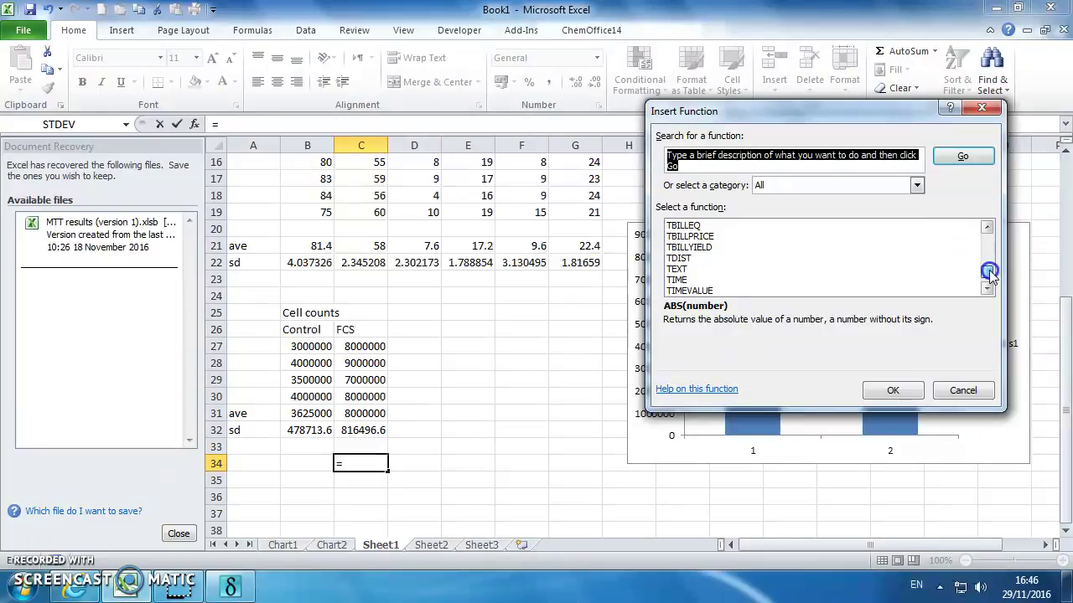
{"action": "scroll", "coordinate": [905, 278], "scroll_direction": "down", "scroll_amount": 2}
{"action": "scroll", "coordinate": [894, 277], "scroll_direction": "up", "scroll_amount": 1}
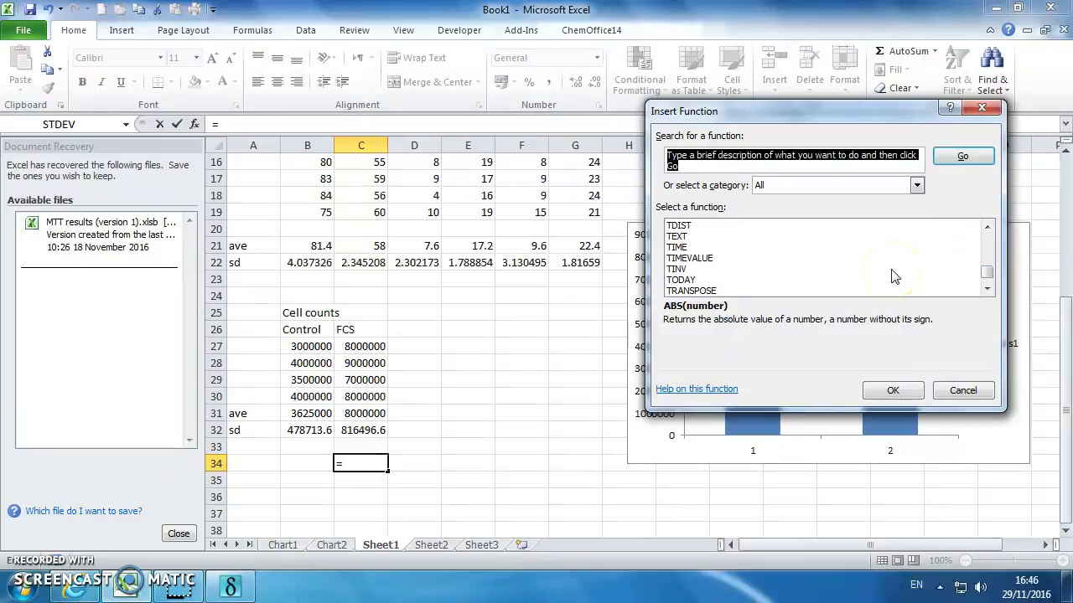
{"action": "scroll", "coordinate": [796, 265], "scroll_direction": "up", "scroll_amount": 1}
{"action": "scroll", "coordinate": [796, 265], "scroll_direction": "down", "scroll_amount": 4}
{"action": "left_click", "coordinate": [680, 258]}
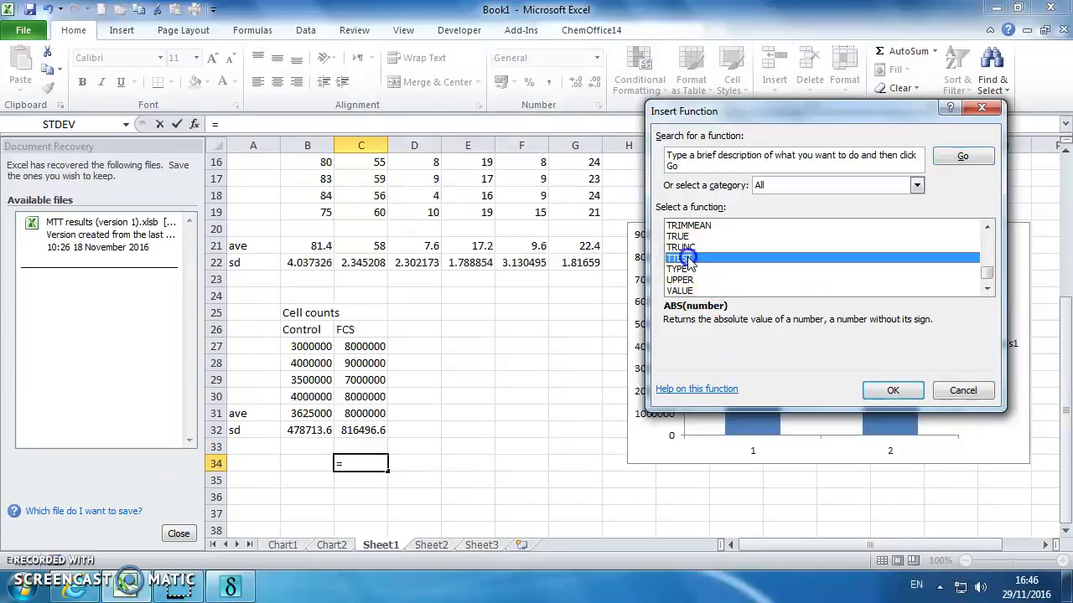
{"action": "left_click", "coordinate": [893, 390]}
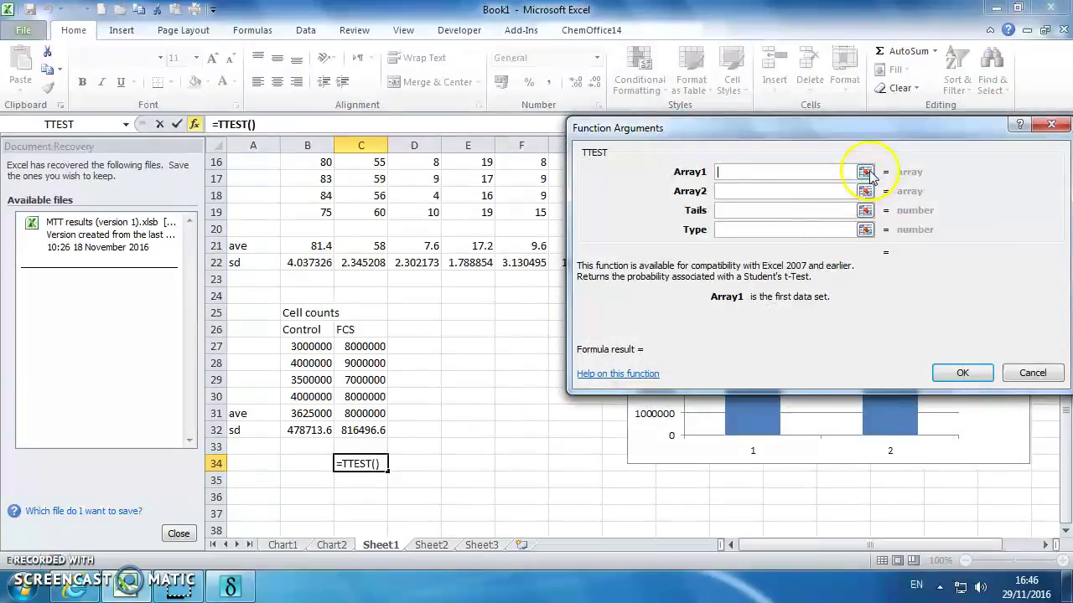
Step: Set the TTEST Array1 to the Control counts B27:B30 and Array2 to the FCS counts C27:C30
{"action": "left_click", "coordinate": [864, 172]}
{"action": "left_click_drag", "start_coordinate": [306, 346], "coordinate": [312, 396]}
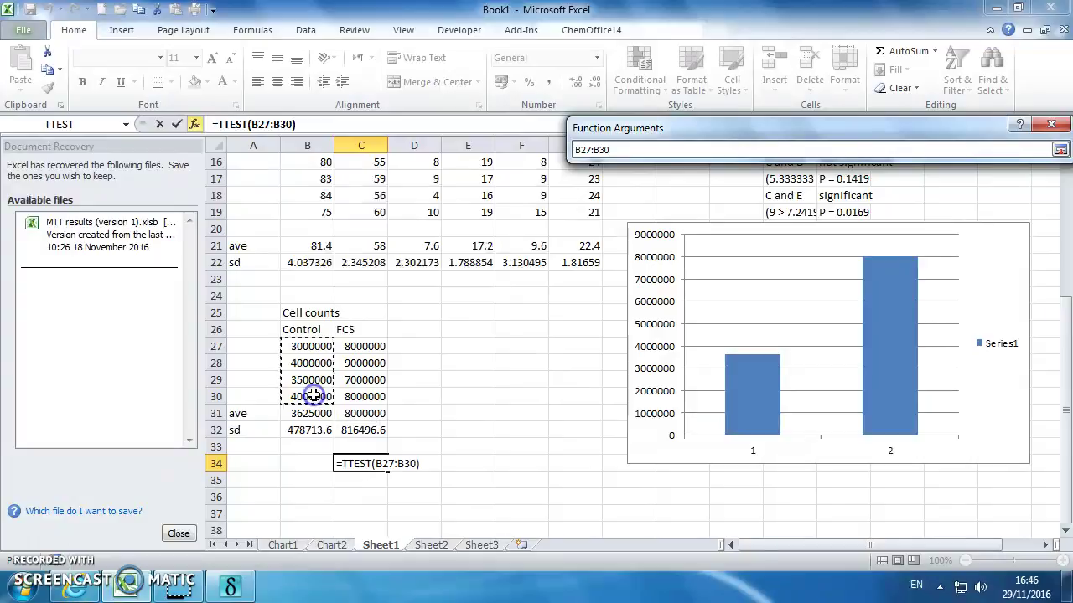
{"action": "left_click", "coordinate": [864, 191]}
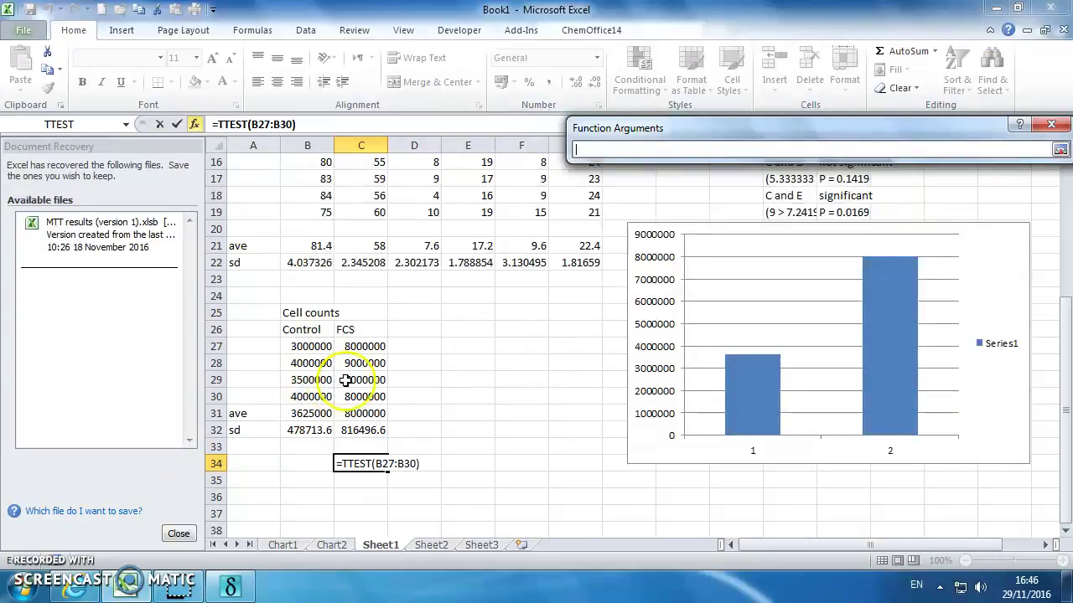
{"action": "left_click_drag", "start_coordinate": [358, 346], "coordinate": [362, 399]}
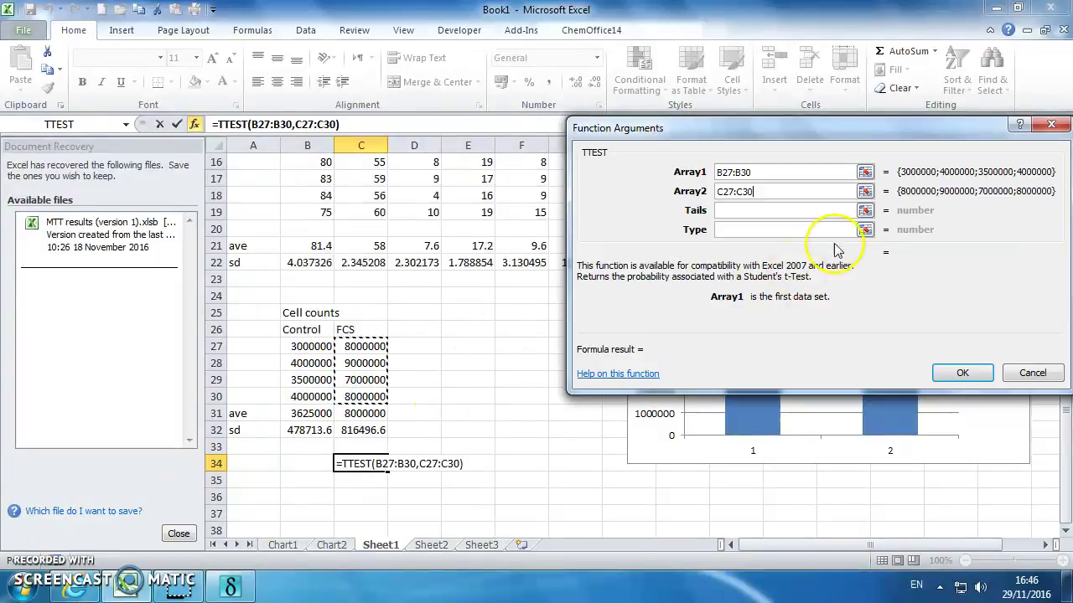
Step: Set the TTEST Tails to 2 and Type to 1, and complete the formula
{"action": "left_click", "coordinate": [805, 211]}
{"action": "type", "text": "2"}
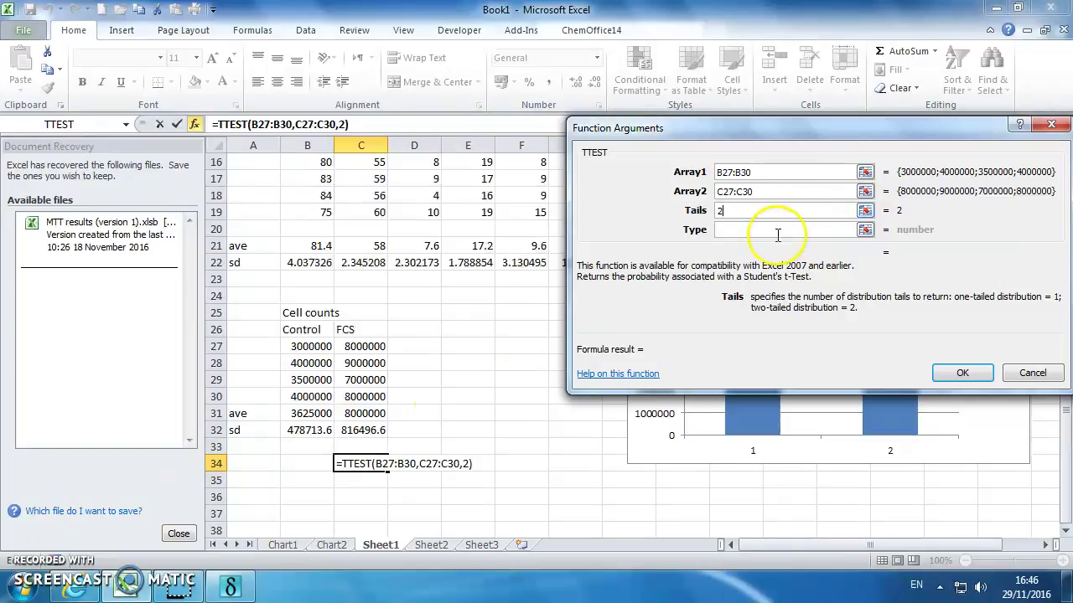
{"action": "left_click", "coordinate": [732, 230]}
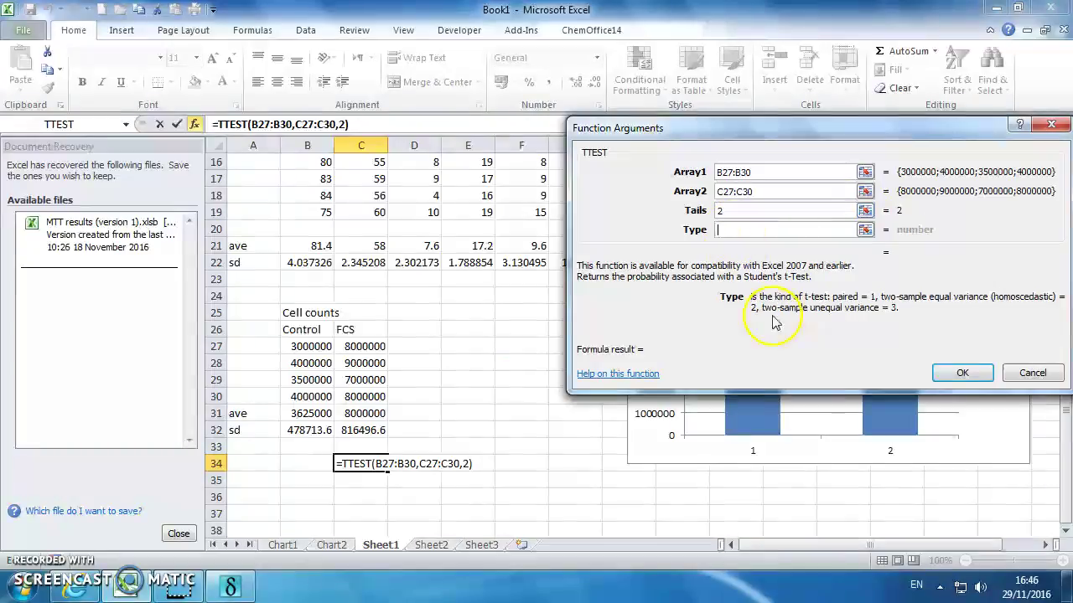
{"action": "type", "text": "1"}
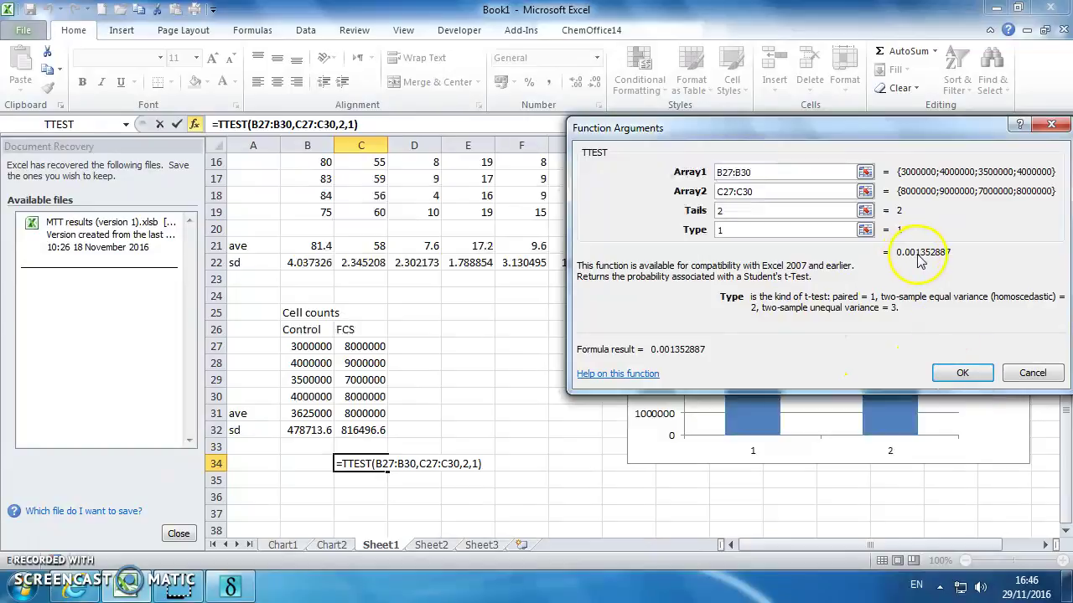
{"action": "left_click", "coordinate": [962, 375]}
Step: Enter ** in cell D34 beside the t-test result to mark its significance
{"action": "left_click", "coordinate": [409, 463]}
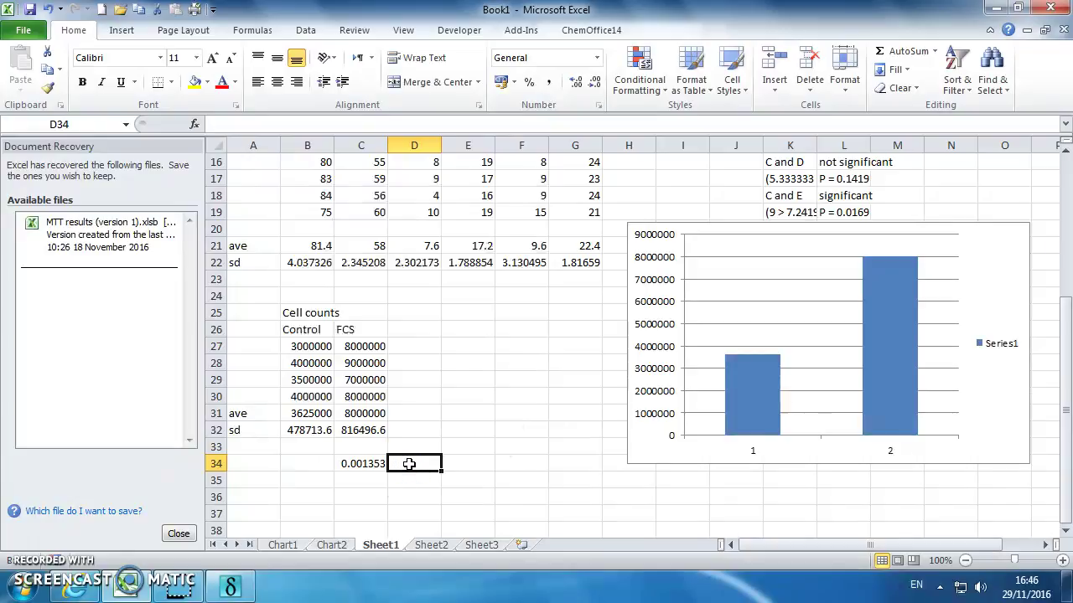
{"action": "type", "text": "**"}
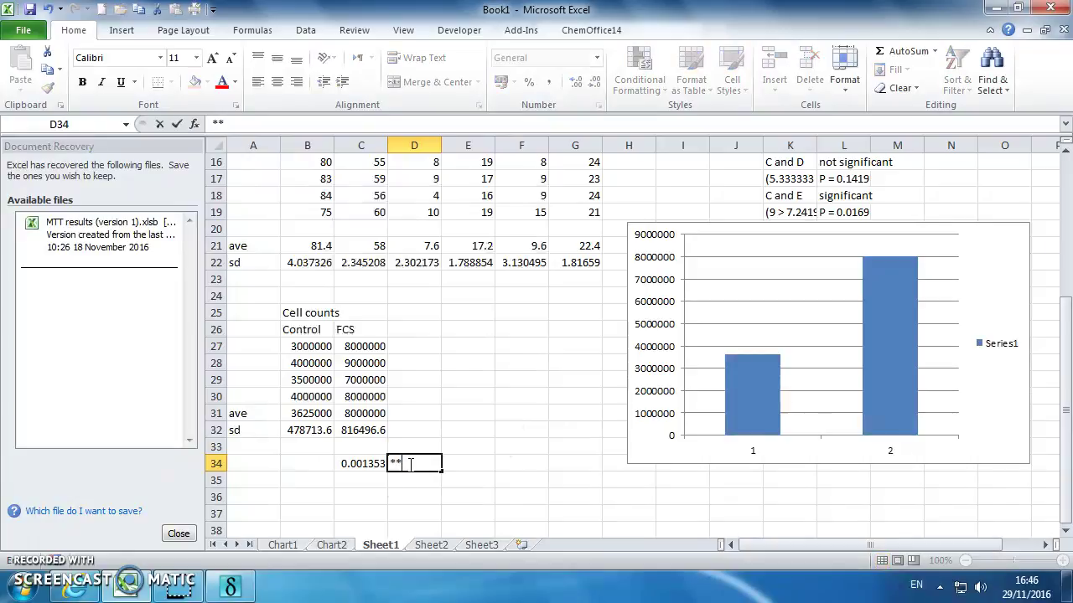
{"action": "left_click", "coordinate": [462, 480]}
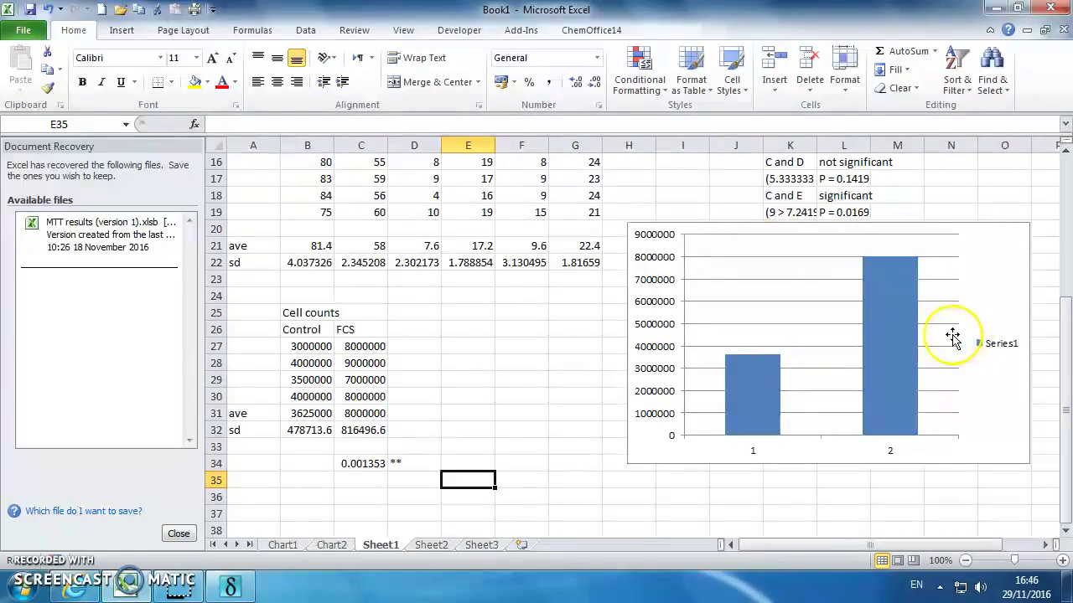
Step: Switch to StatsDirect and run the parametric Normality test on the 0% values in A2 to A6 of Data 1
{"action": "mouse_move", "coordinate": [758, 395]}
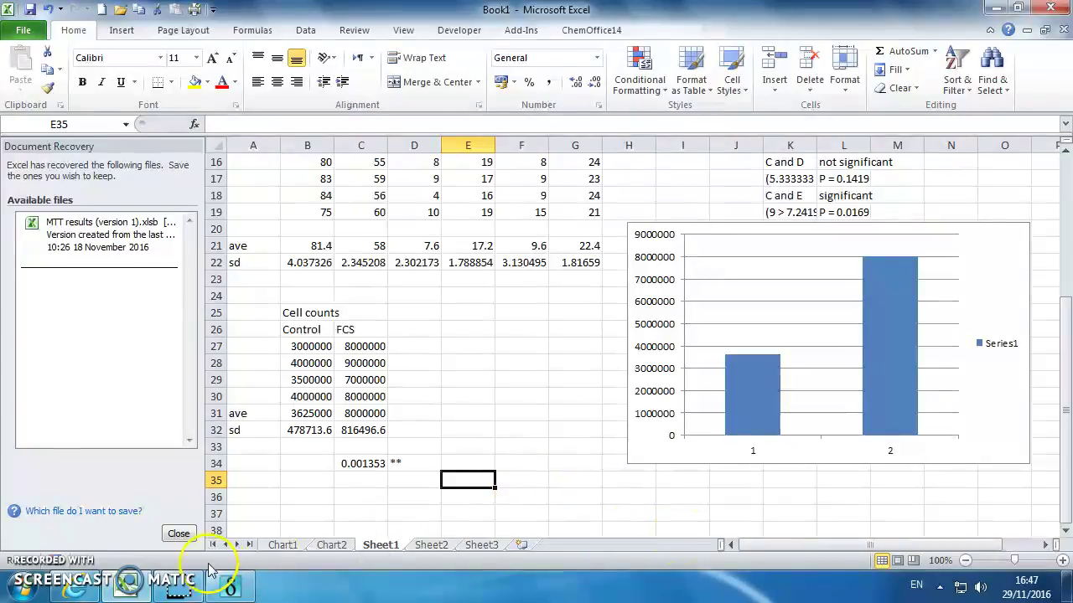
{"action": "left_click", "coordinate": [231, 585]}
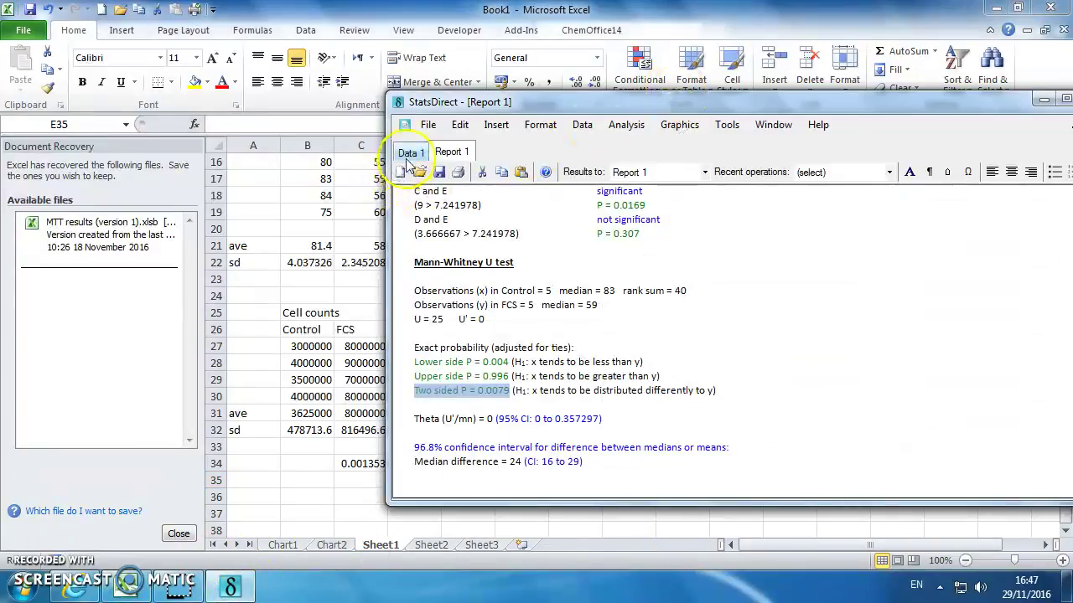
{"action": "left_click", "coordinate": [411, 153]}
{"action": "scroll", "coordinate": [517, 315], "scroll_direction": "up", "scroll_amount": 3}
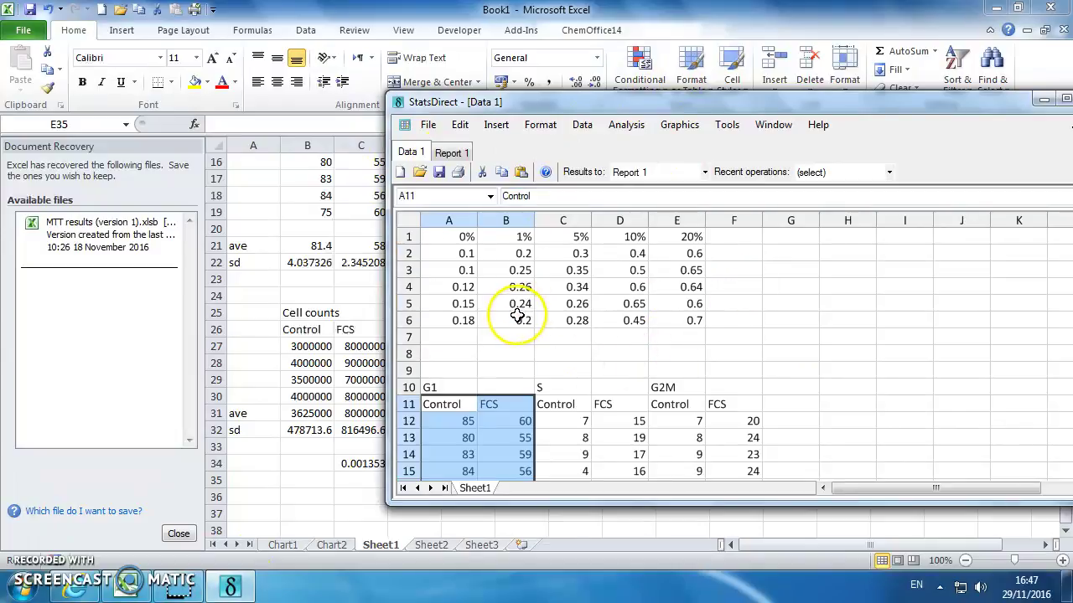
{"action": "left_click_drag", "start_coordinate": [459, 251], "coordinate": [463, 322]}
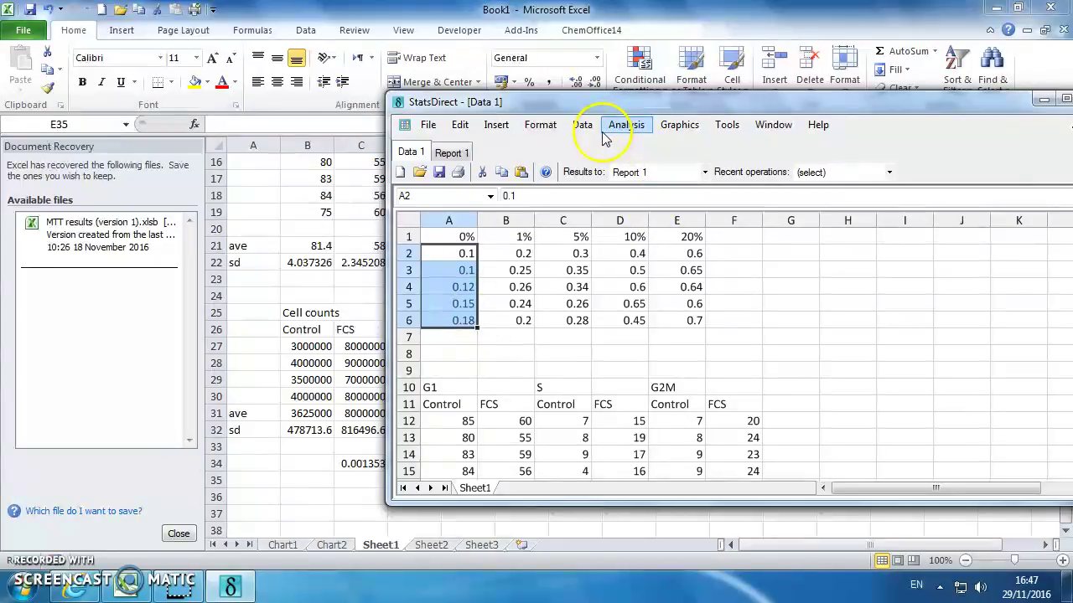
{"action": "left_click", "coordinate": [634, 133]}
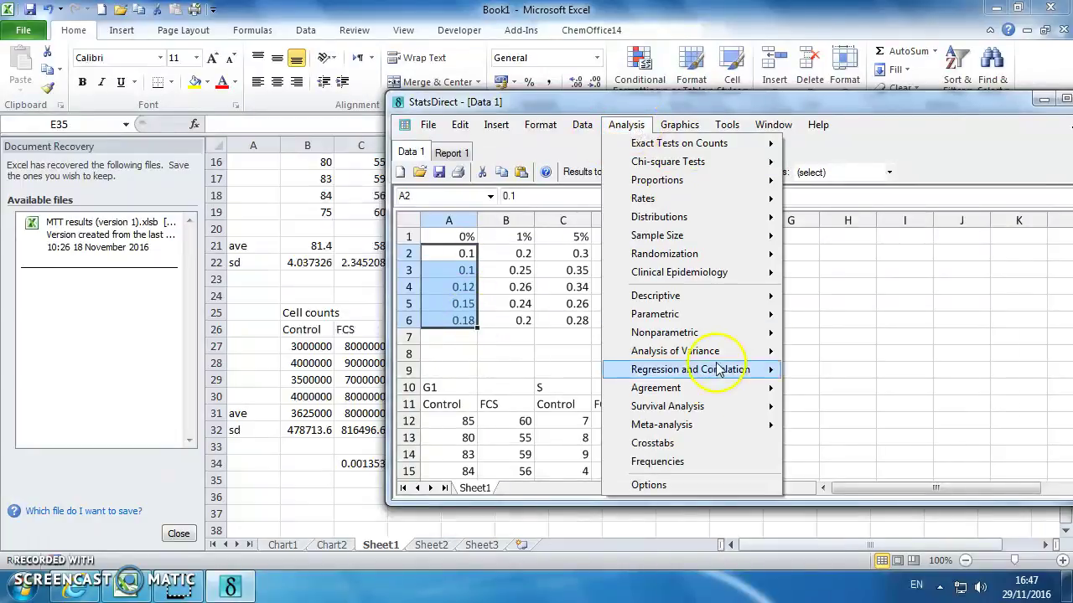
{"action": "mouse_move", "coordinate": [721, 307]}
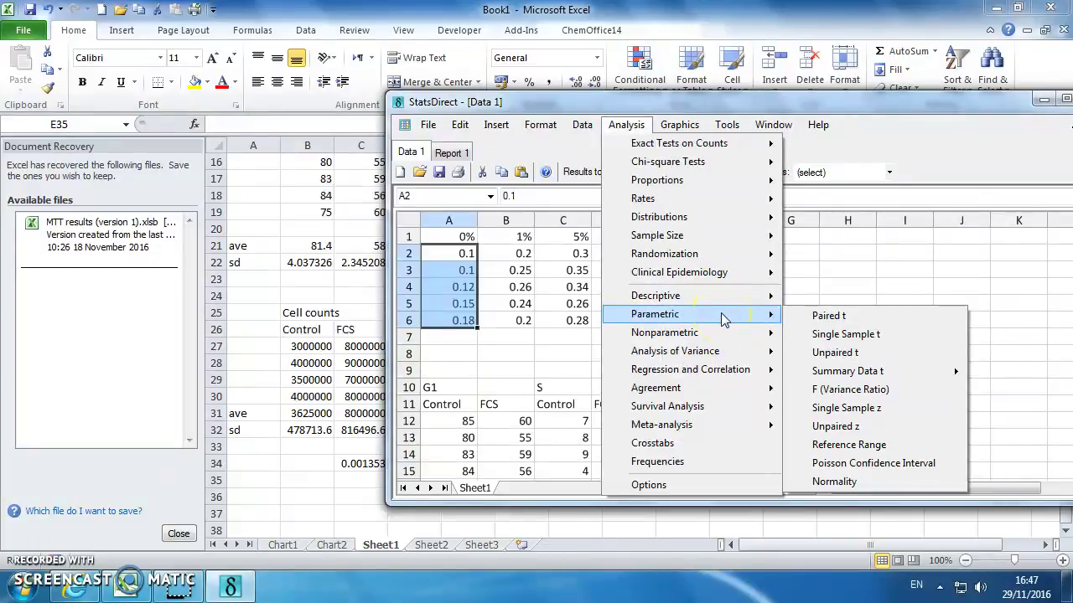
{"action": "left_click", "coordinate": [846, 486]}
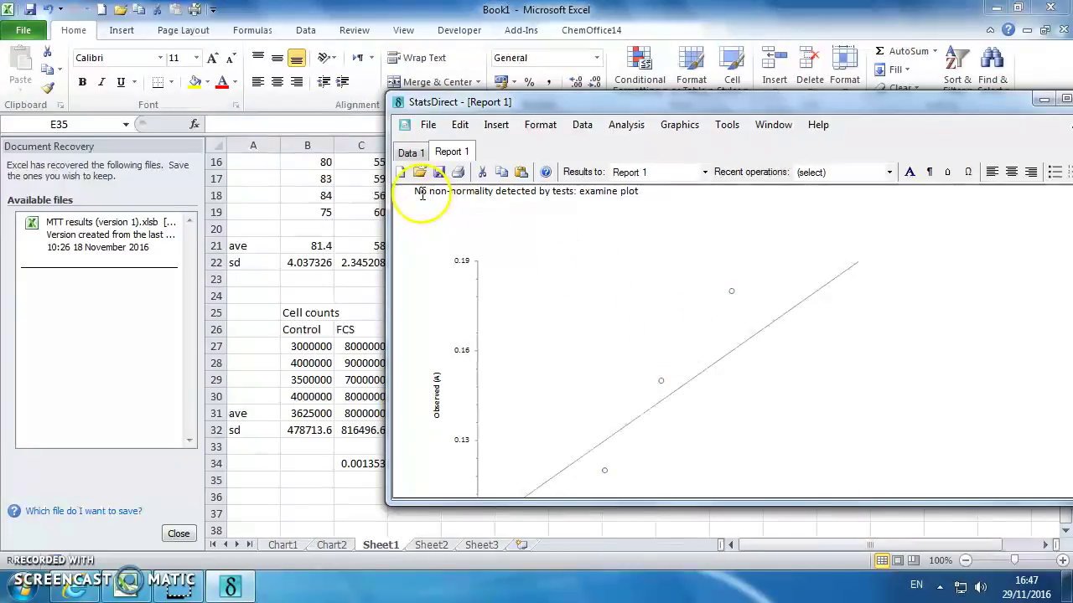
Step: Examine the normality report around the Shapiro-Wilk result and plot, and highlight the opening words of its conclusion line
{"action": "scroll", "coordinate": [570, 246], "scroll_direction": "down", "scroll_amount": 2}
{"action": "scroll", "coordinate": [593, 305], "scroll_direction": "up", "scroll_amount": 3}
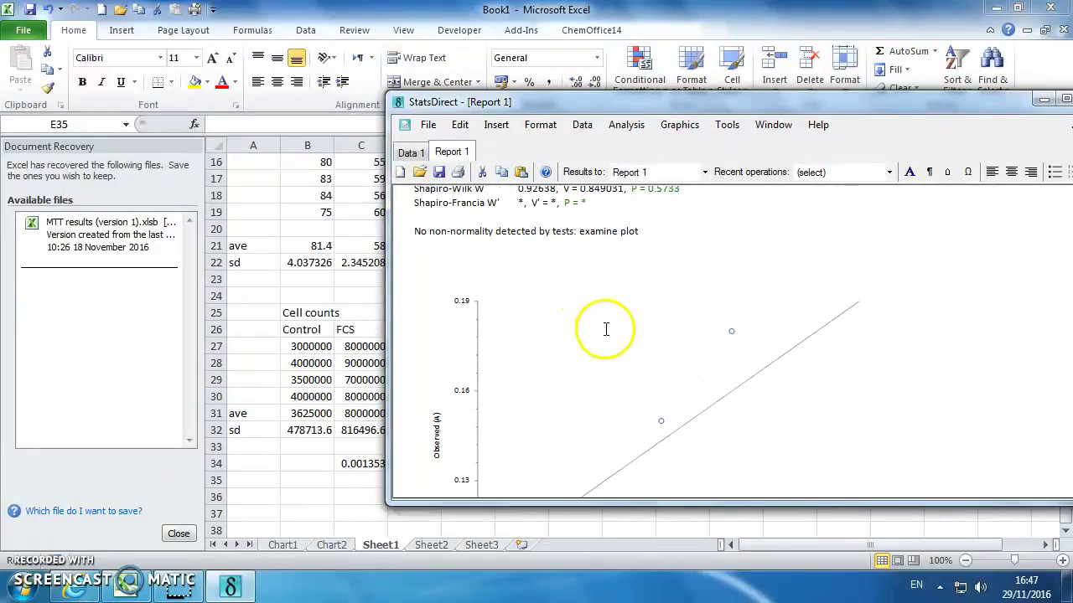
{"action": "scroll", "coordinate": [425, 235], "scroll_direction": "up", "scroll_amount": 1}
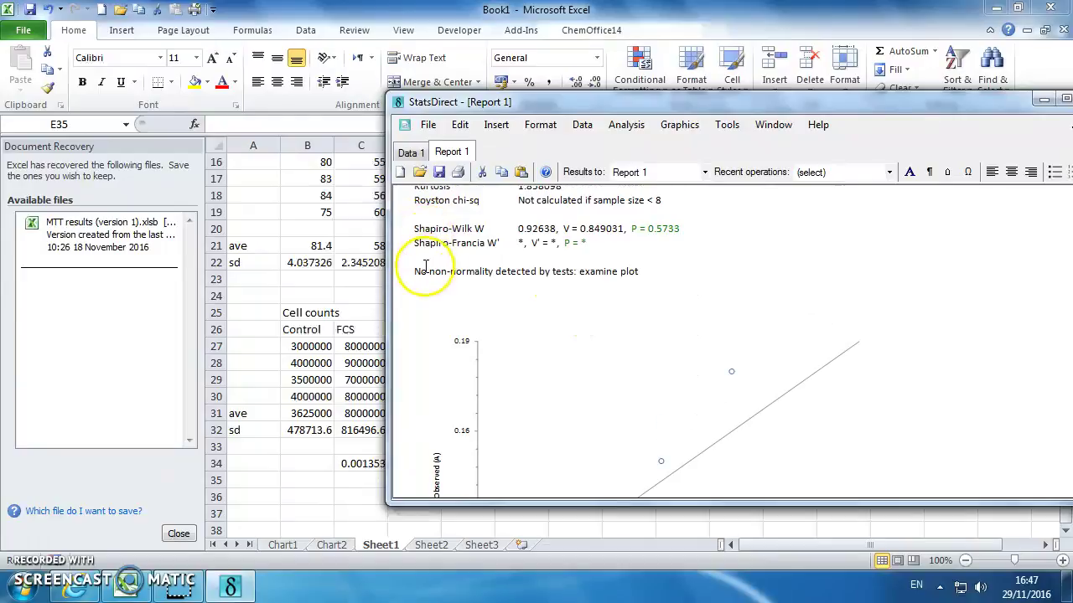
{"action": "left_click_drag", "start_coordinate": [415, 276], "coordinate": [492, 273]}
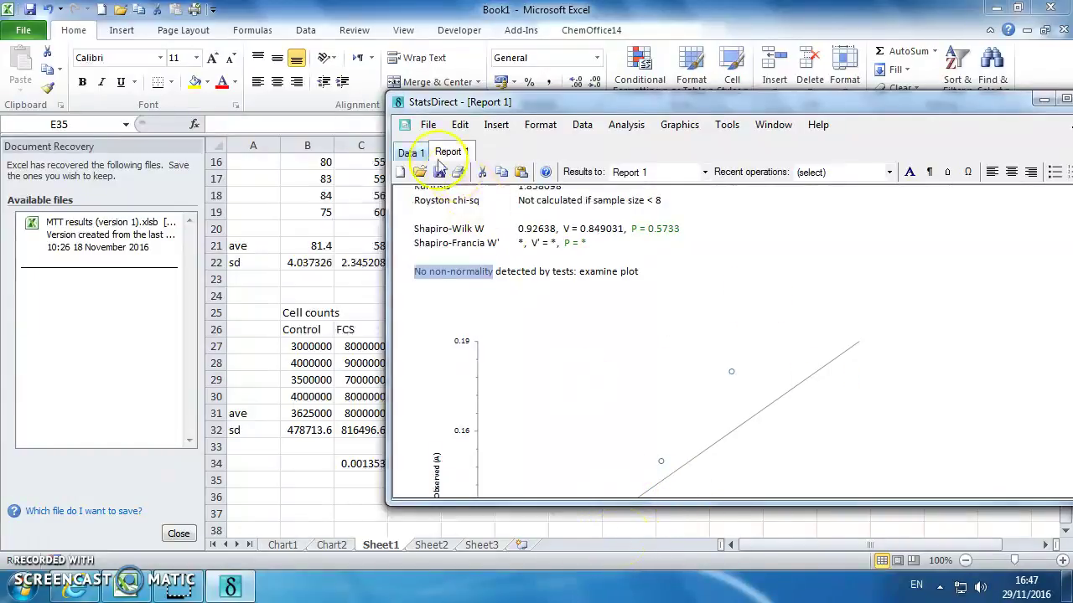
Step: Move the StatsDirect window fully into view and close the program
{"action": "left_click_drag", "start_coordinate": [987, 107], "coordinate": [826, 102]}
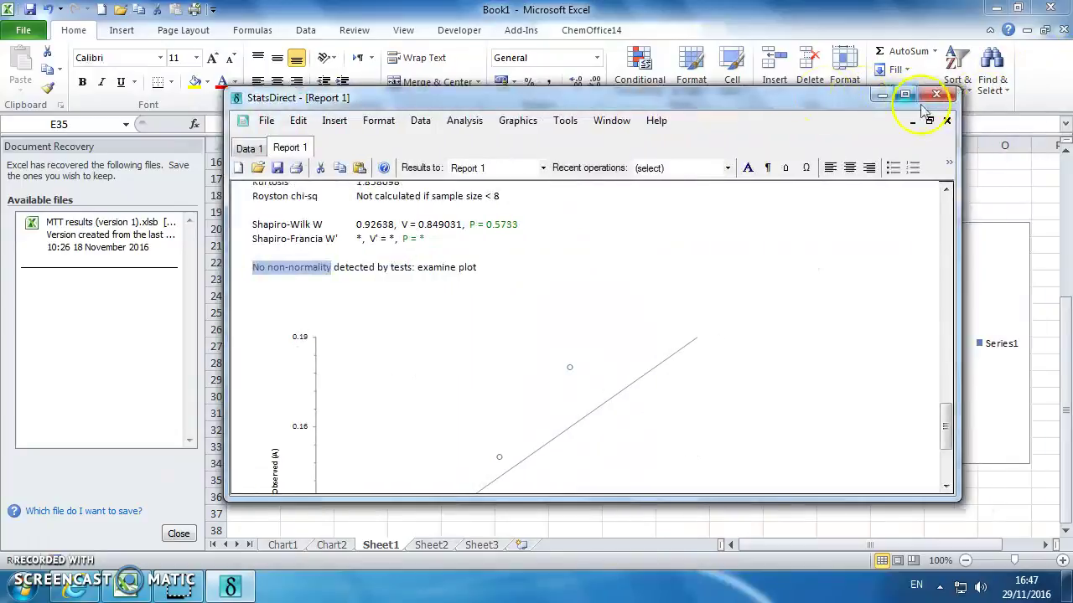
{"action": "left_click", "coordinate": [937, 95]}
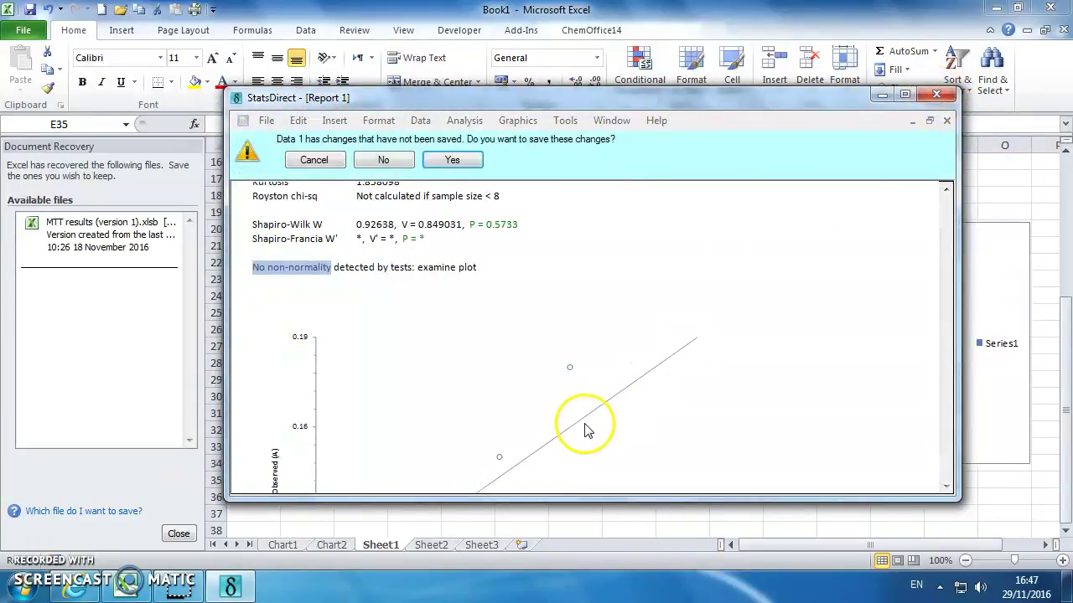